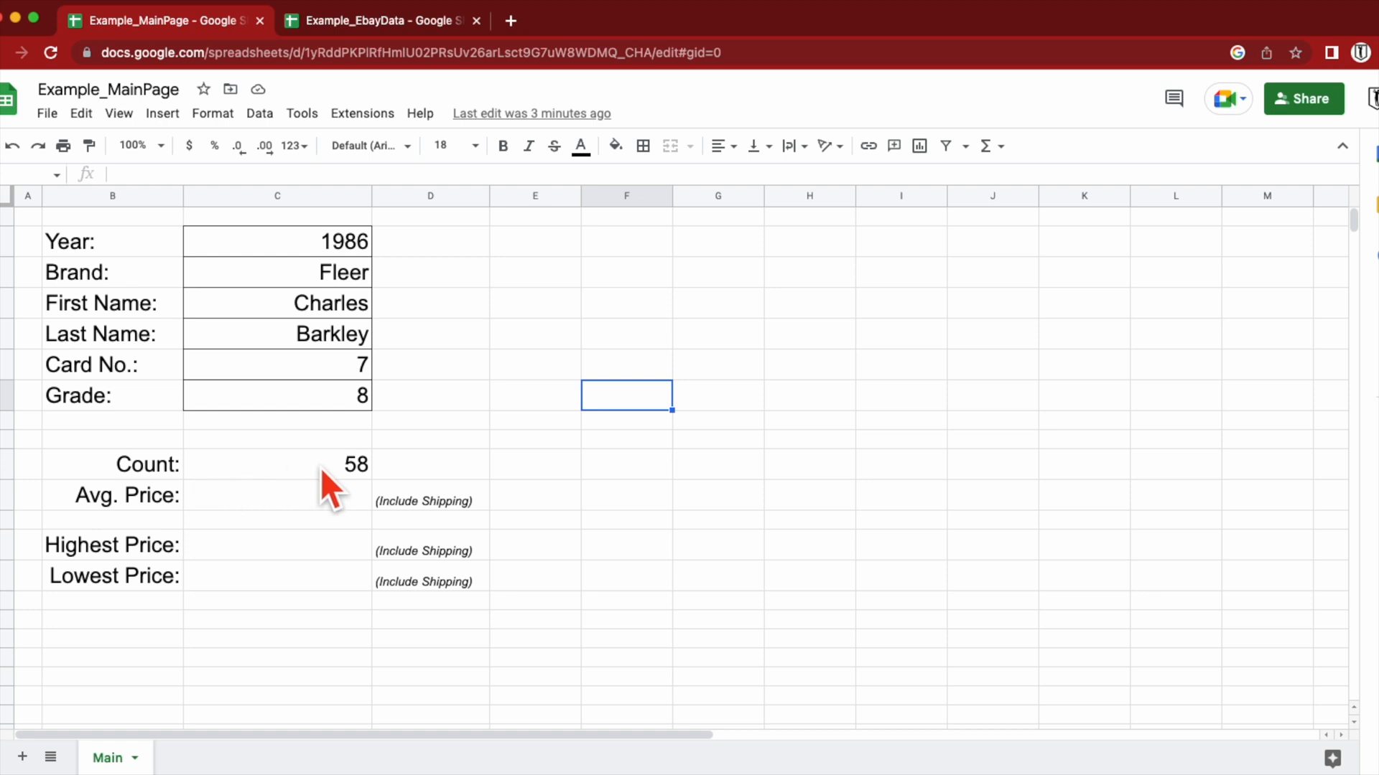
- Set the card's year to 1954 and its brand to Topps on the Main sheet
{"action": "left_click_drag", "start_coordinate": [133, 492], "coordinate": [446, 575]}
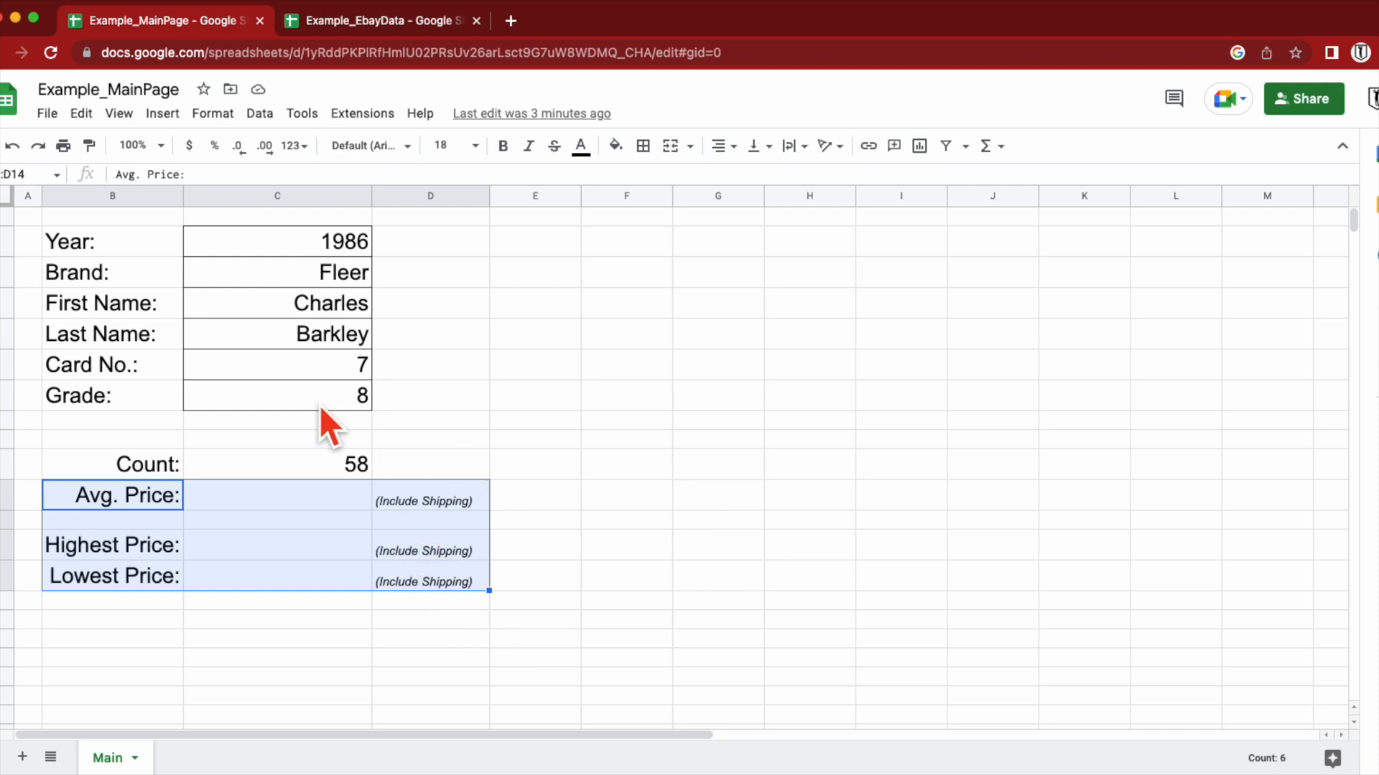
{"action": "left_click", "coordinate": [350, 240]}
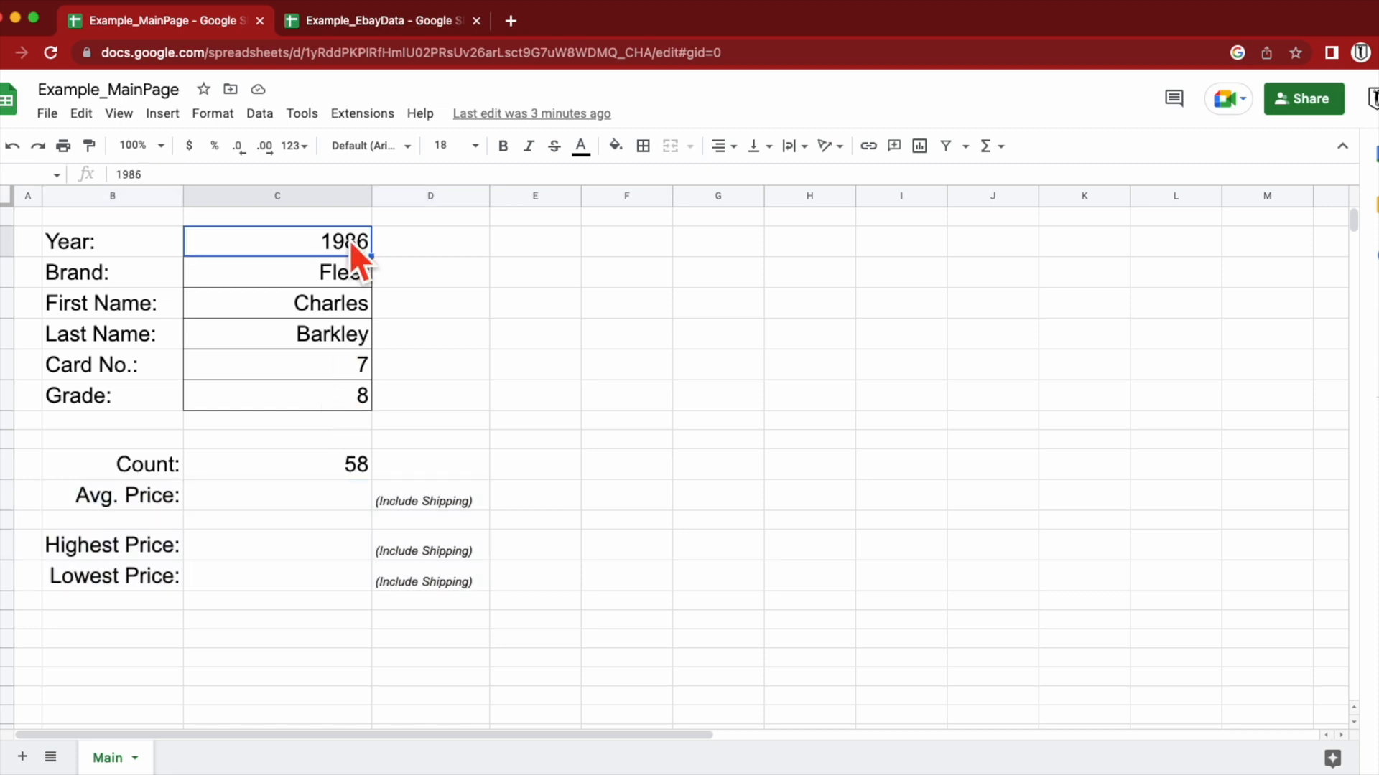
{"action": "key", "text": "Return"}
{"action": "key", "text": "BackSpace"}
{"action": "key", "text": "BackSpace"}
{"action": "type", "text": "54"}
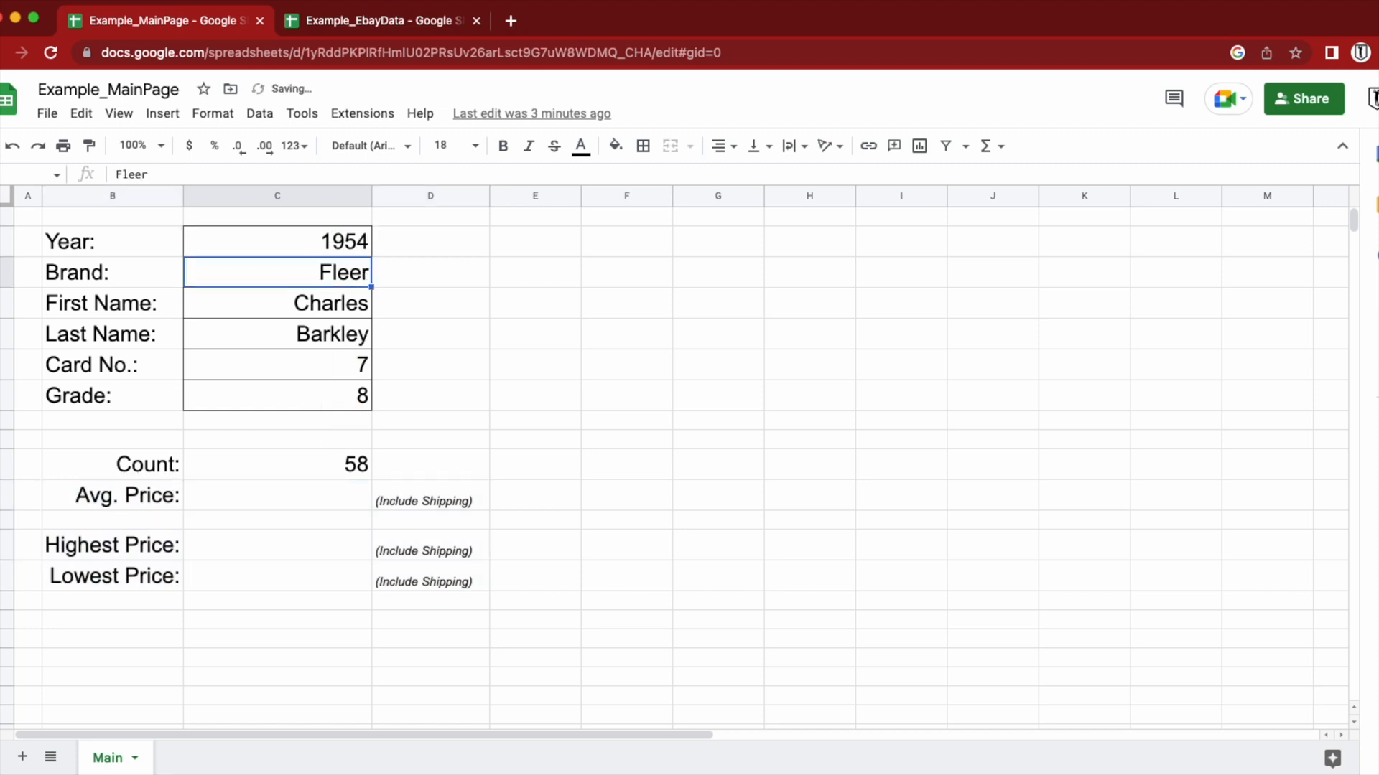
{"action": "key", "text": "Return"}
{"action": "type", "text": "Topps"}
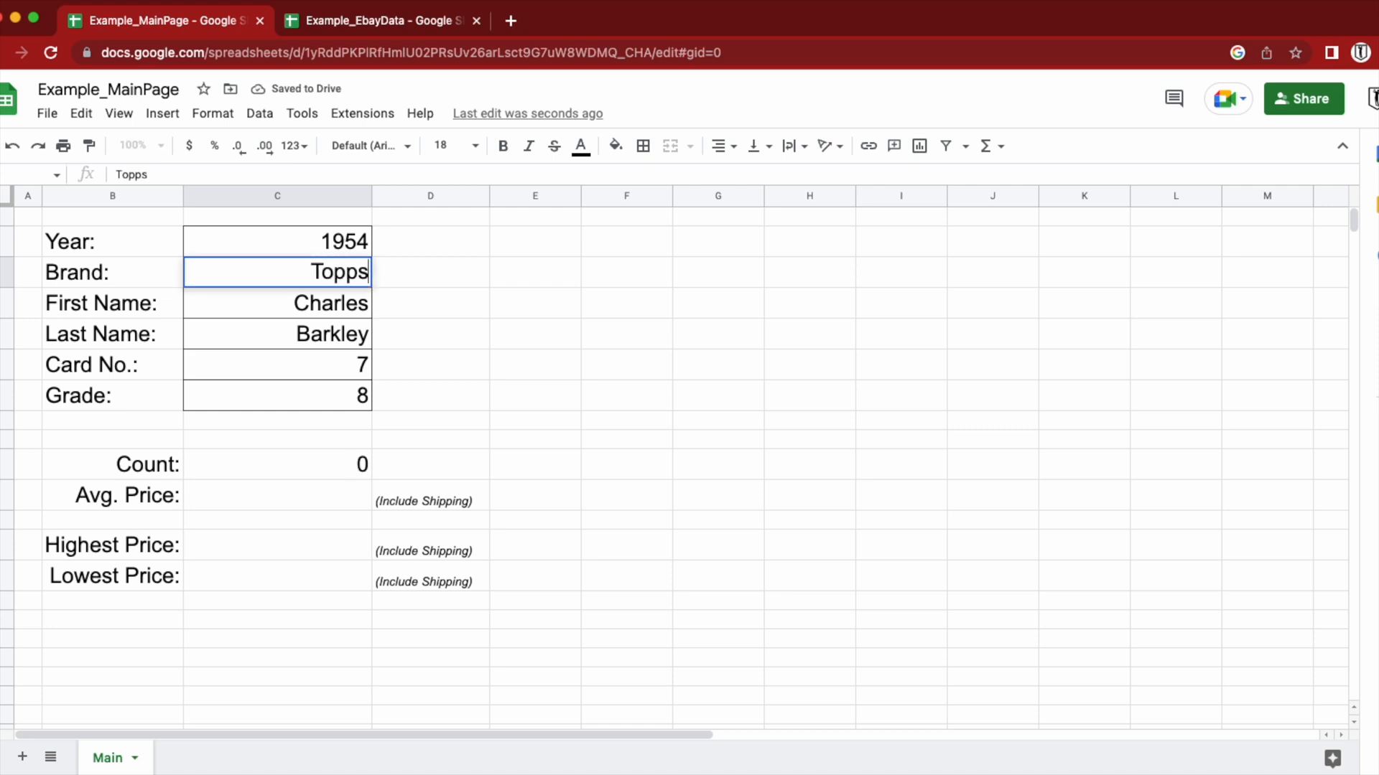
{"action": "key", "text": "Return"}
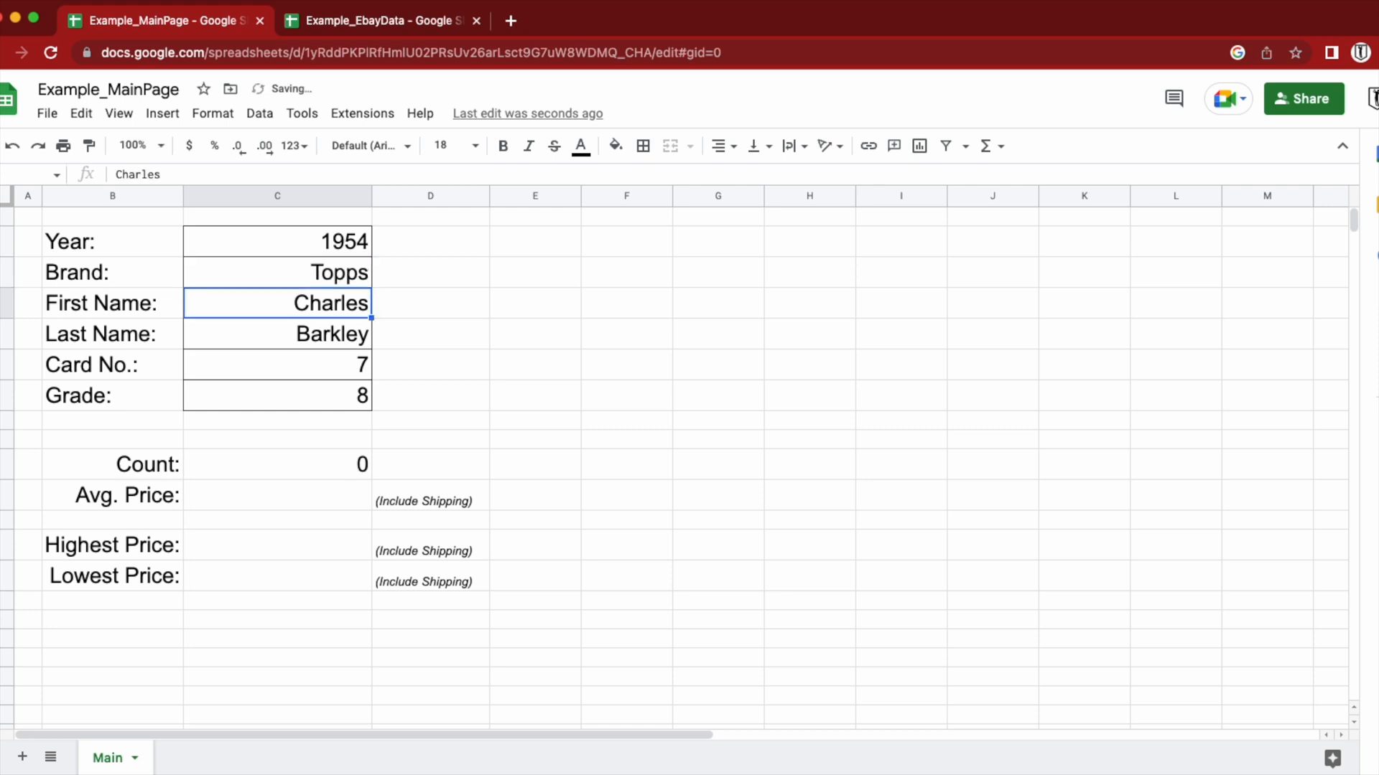
- Replace the card's player with Hank as the first name and Aaron as the last name
{"action": "type", "text": "Hank"}
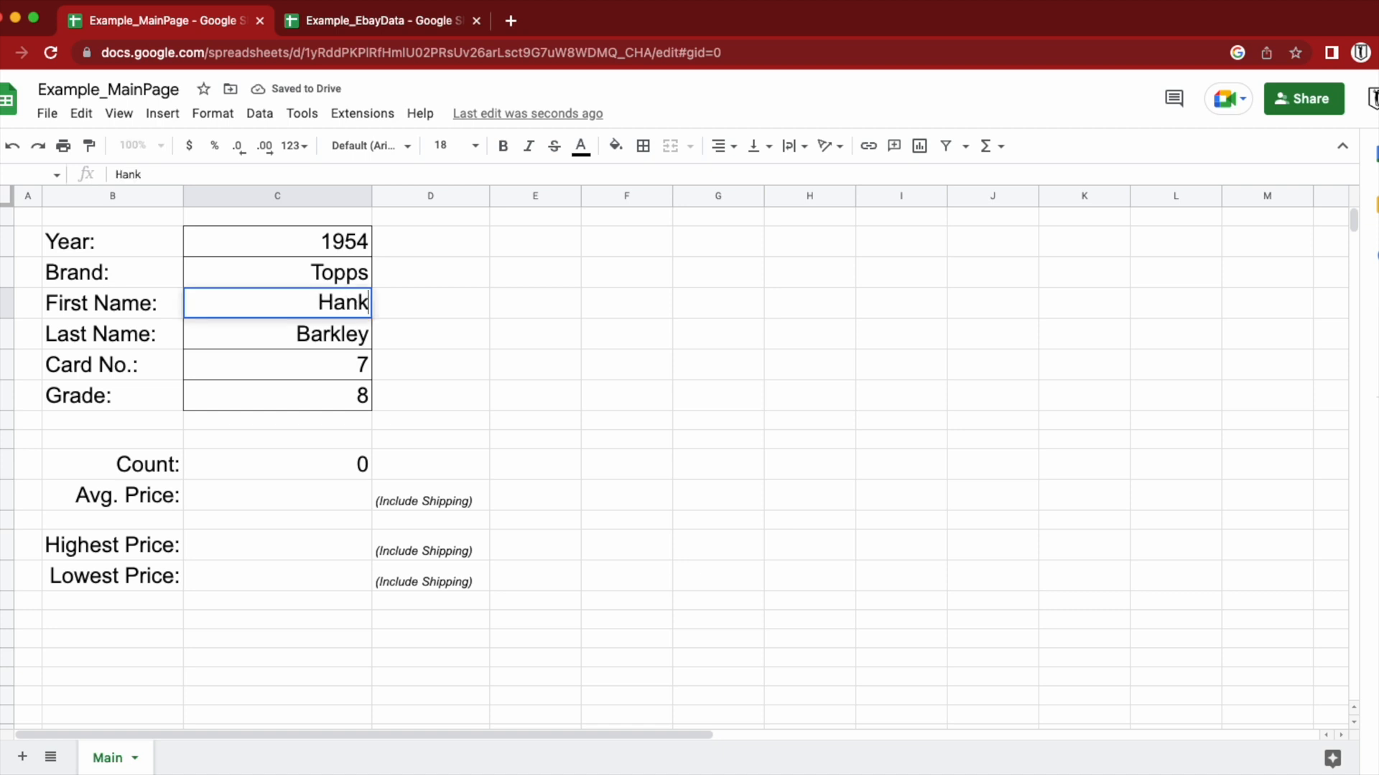
{"action": "key", "text": "Return"}
{"action": "type", "text": "Aaron"}
{"action": "key", "text": "Return"}
- Set the card number to 128 and the grade to 3
{"action": "type", "text": "128"}
{"action": "key", "text": "Return"}
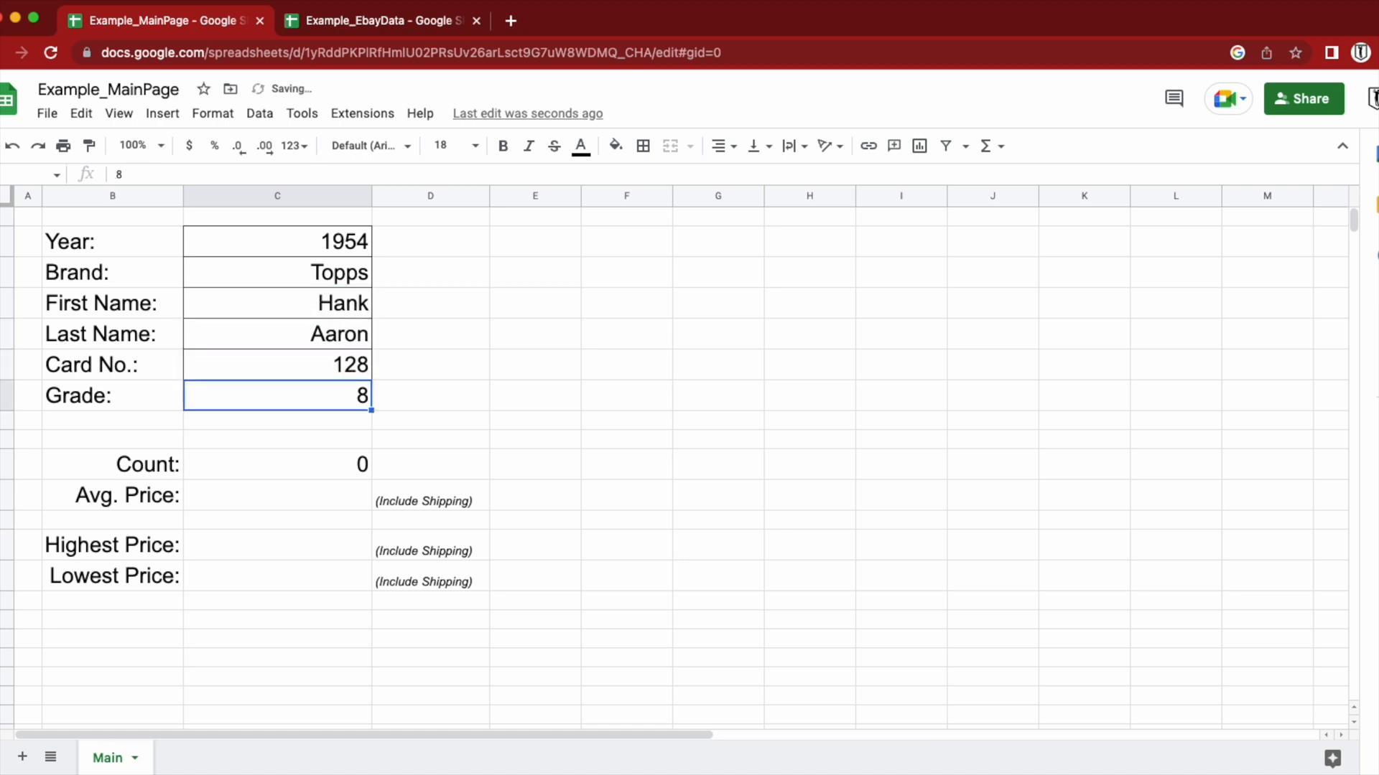
{"action": "type", "text": "3"}
{"action": "key", "text": "Return"}
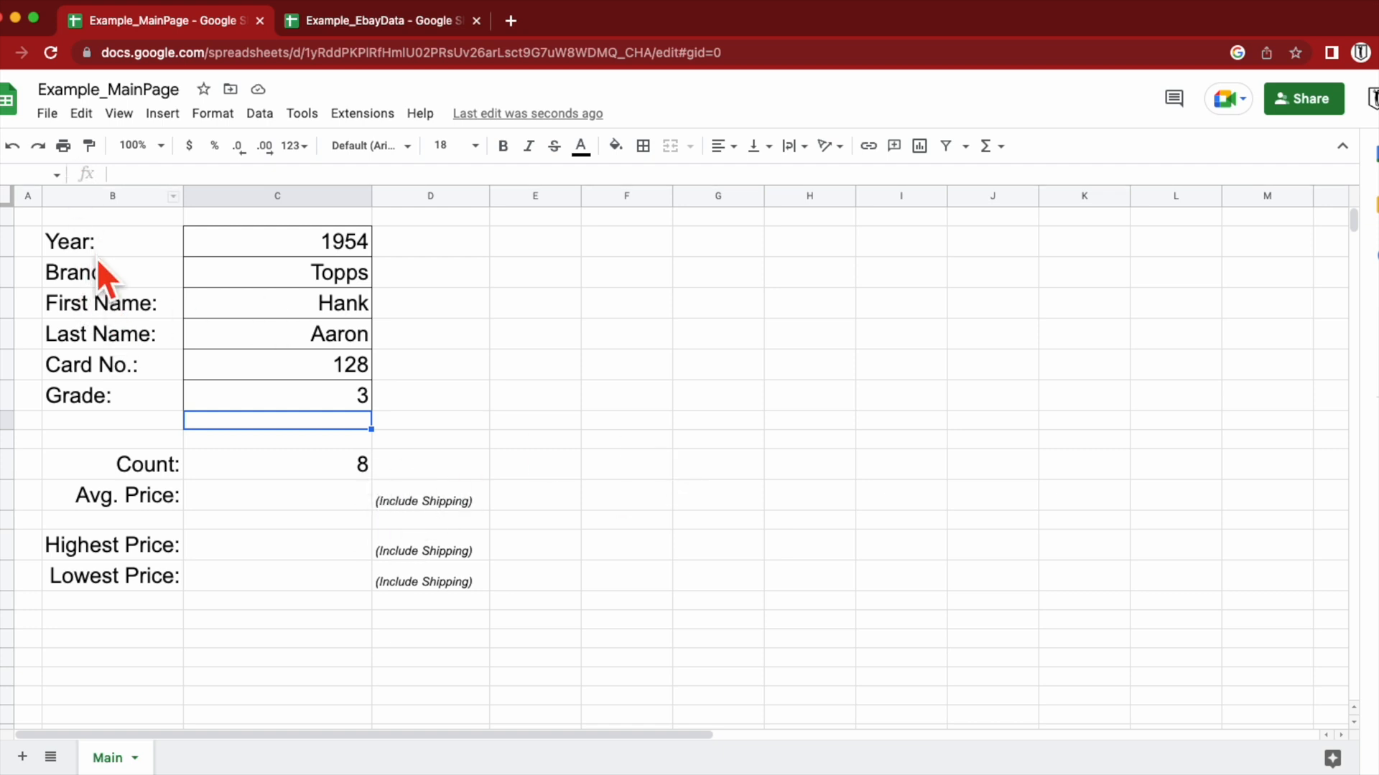
- Review the card criteria, and examine the generated eBay search URL and the Item_Price sheet's prices and summary cells in Example_EbayData
{"action": "left_click_drag", "start_coordinate": [100, 240], "coordinate": [277, 399]}
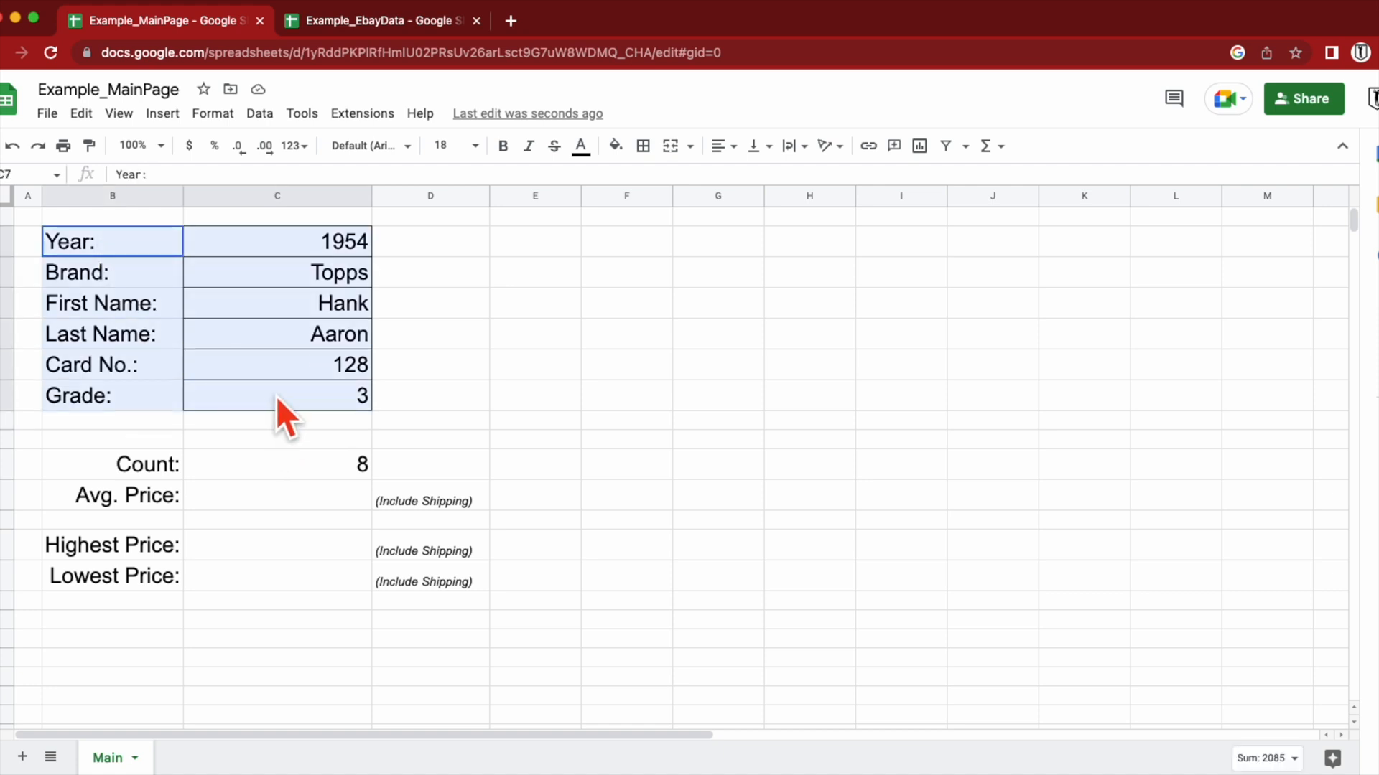
{"action": "left_click_drag", "start_coordinate": [277, 396], "coordinate": [278, 397]}
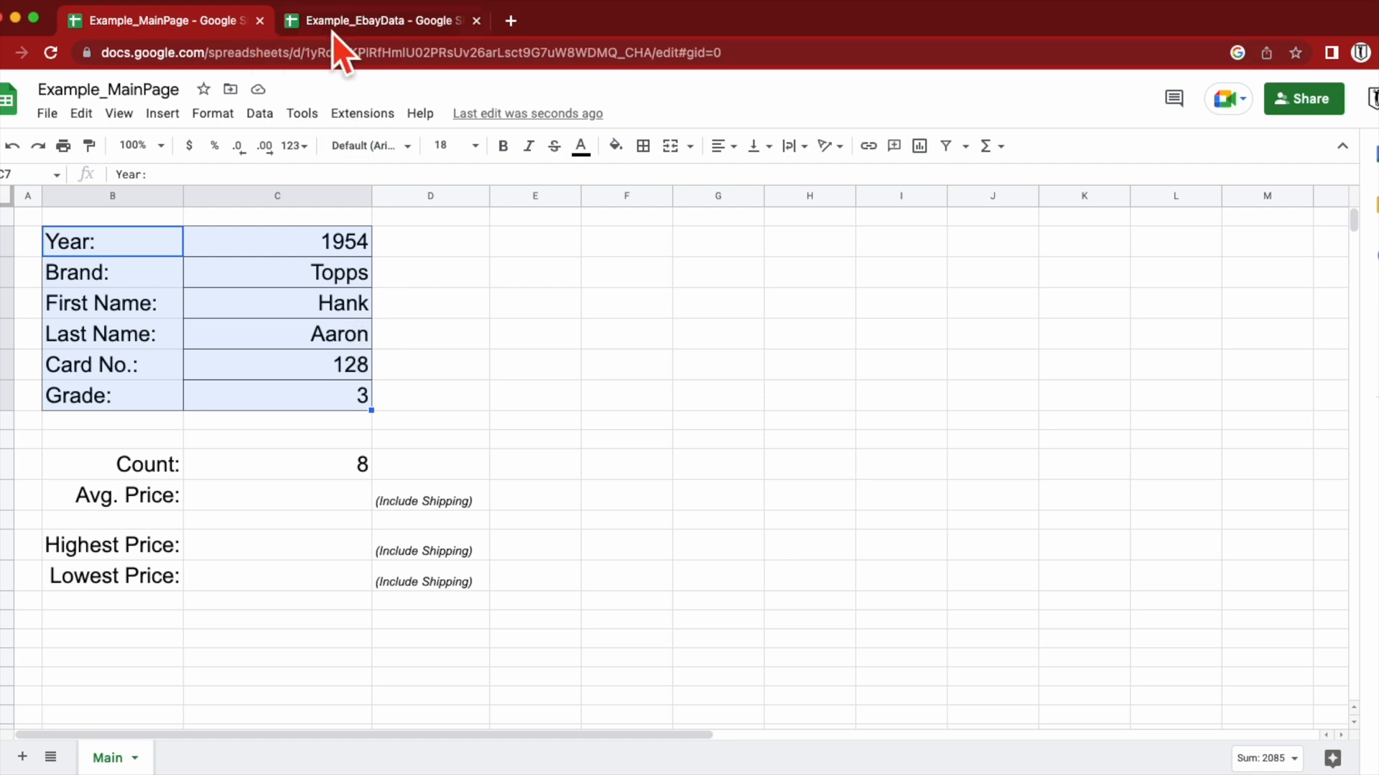
{"action": "left_click", "coordinate": [359, 17]}
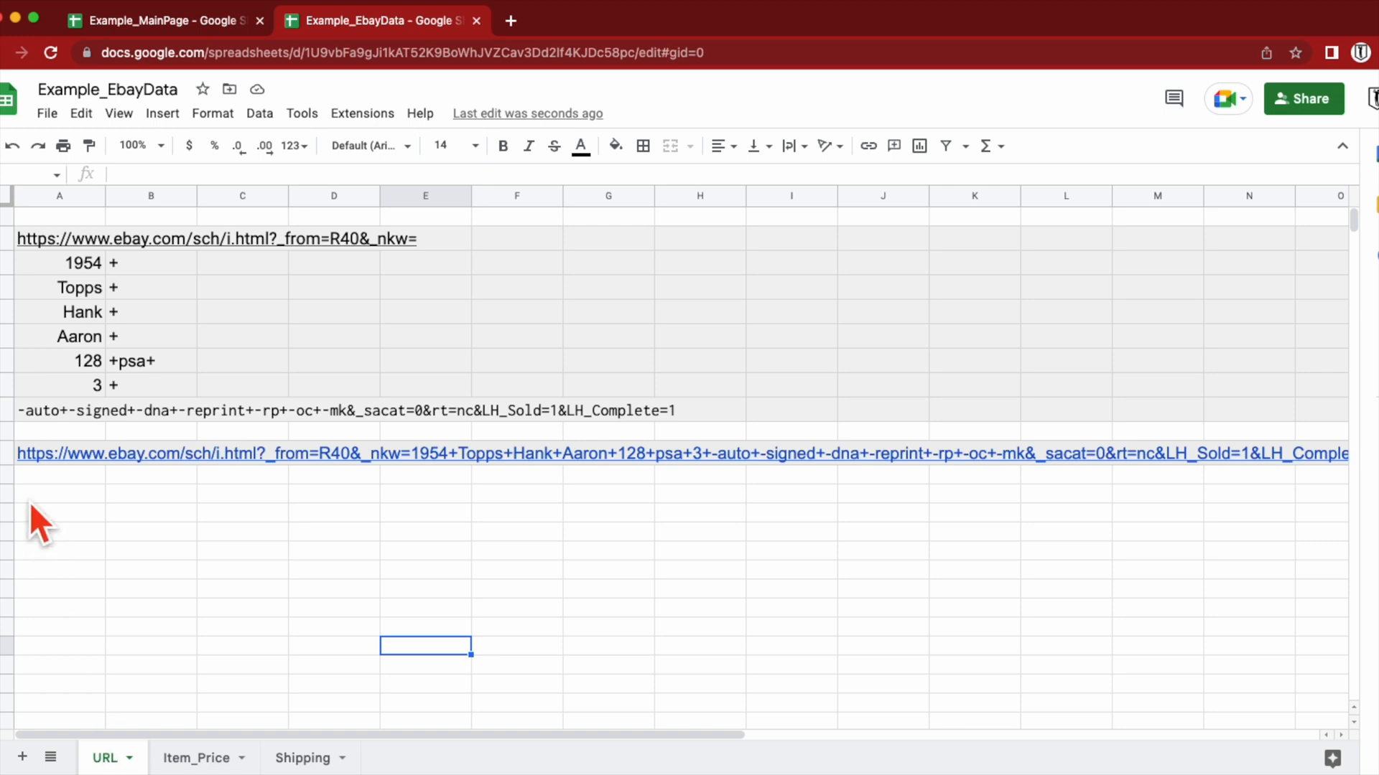
{"action": "mouse_move", "coordinate": [76, 459]}
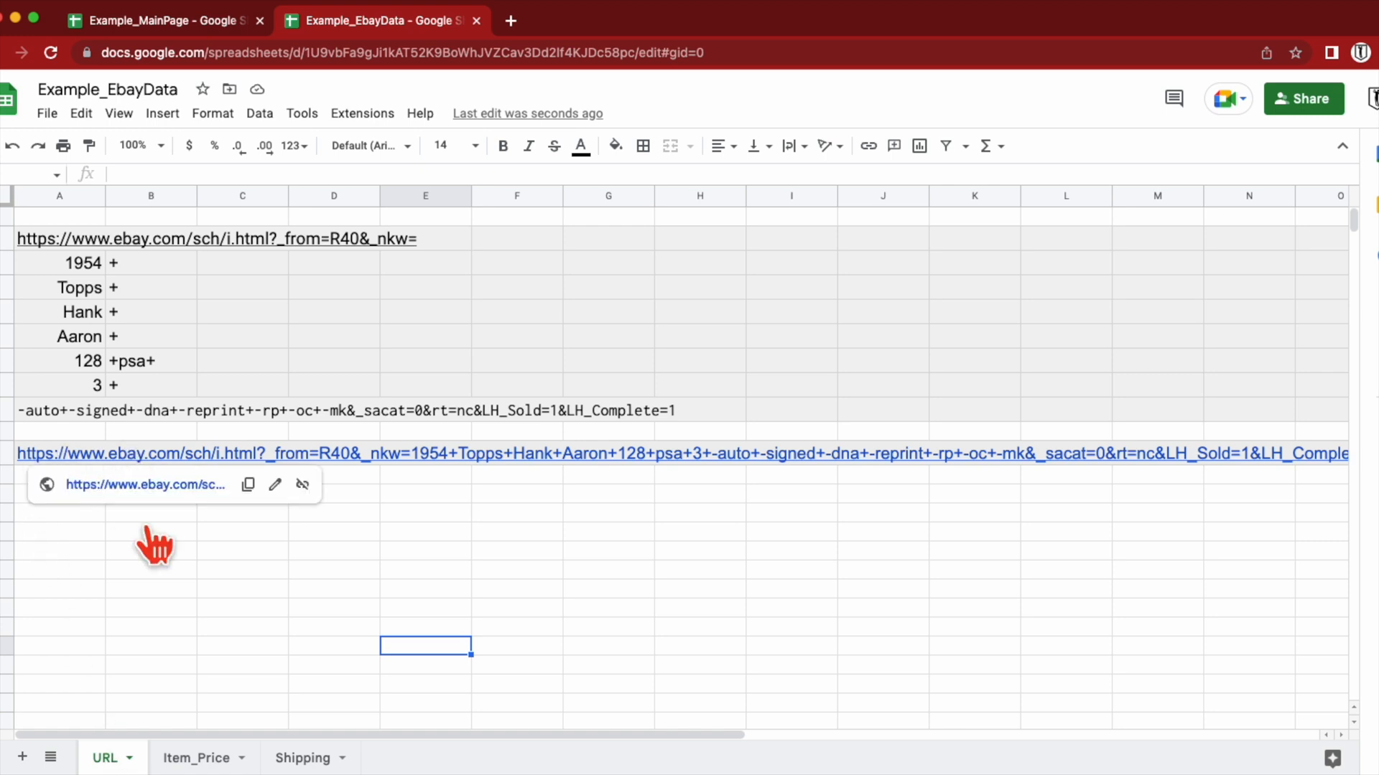
{"action": "left_click", "coordinate": [195, 758]}
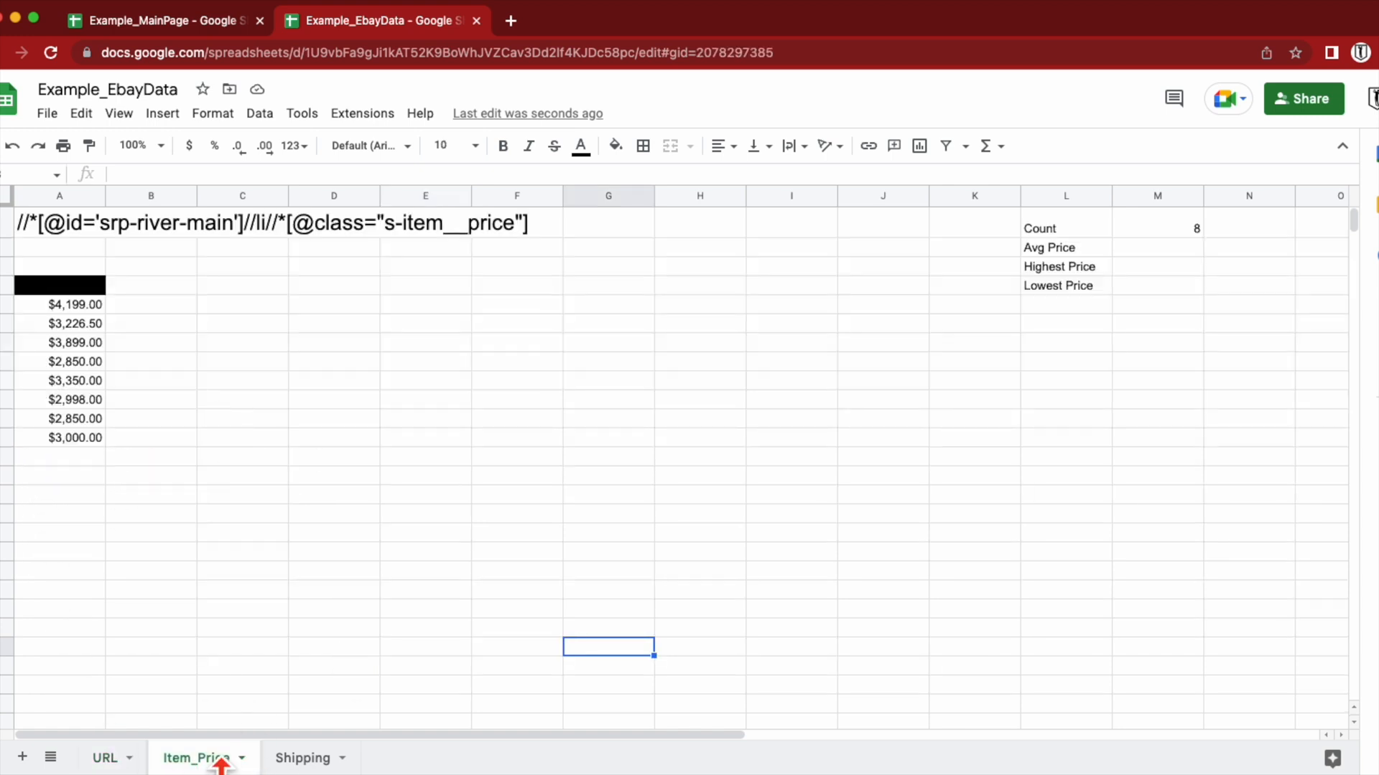
{"action": "left_click", "coordinate": [224, 614]}
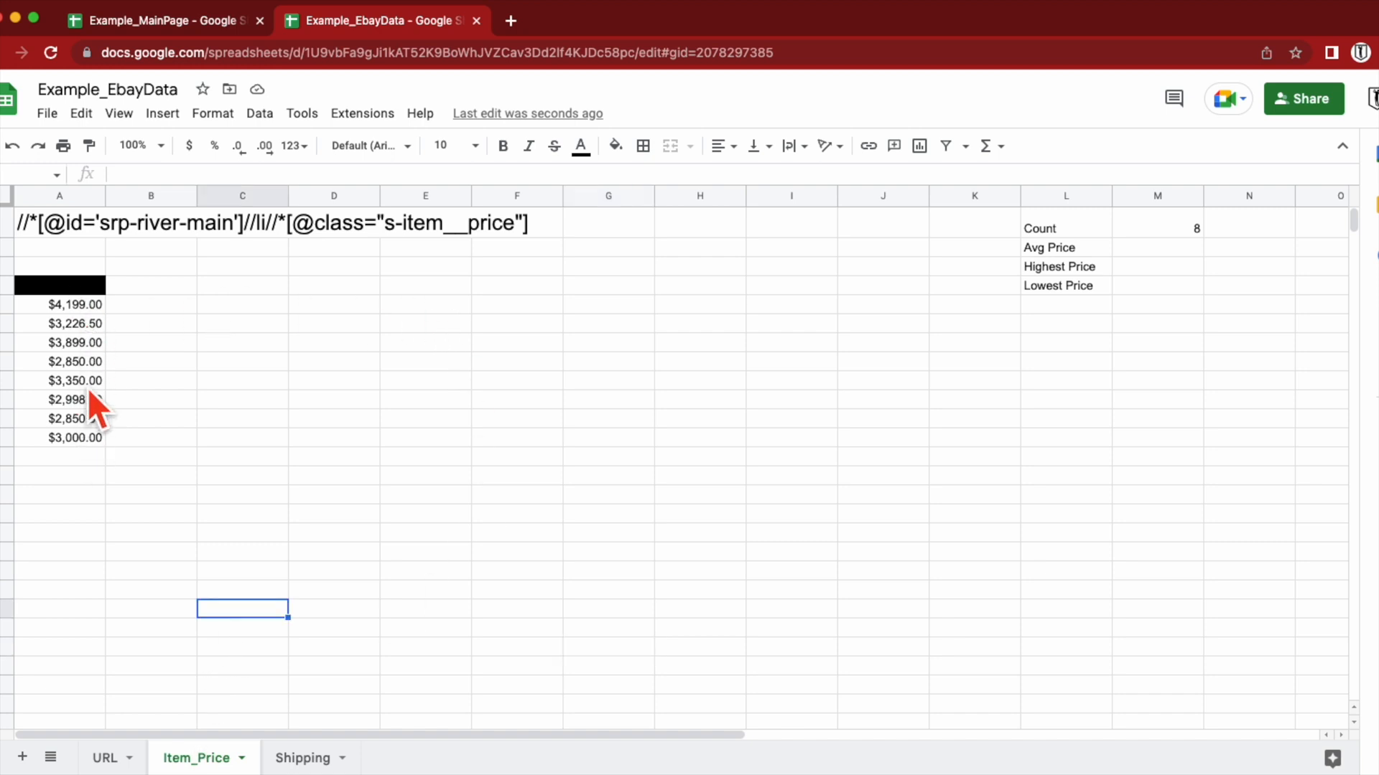
{"action": "left_click_drag", "start_coordinate": [1044, 249], "coordinate": [1052, 283]}
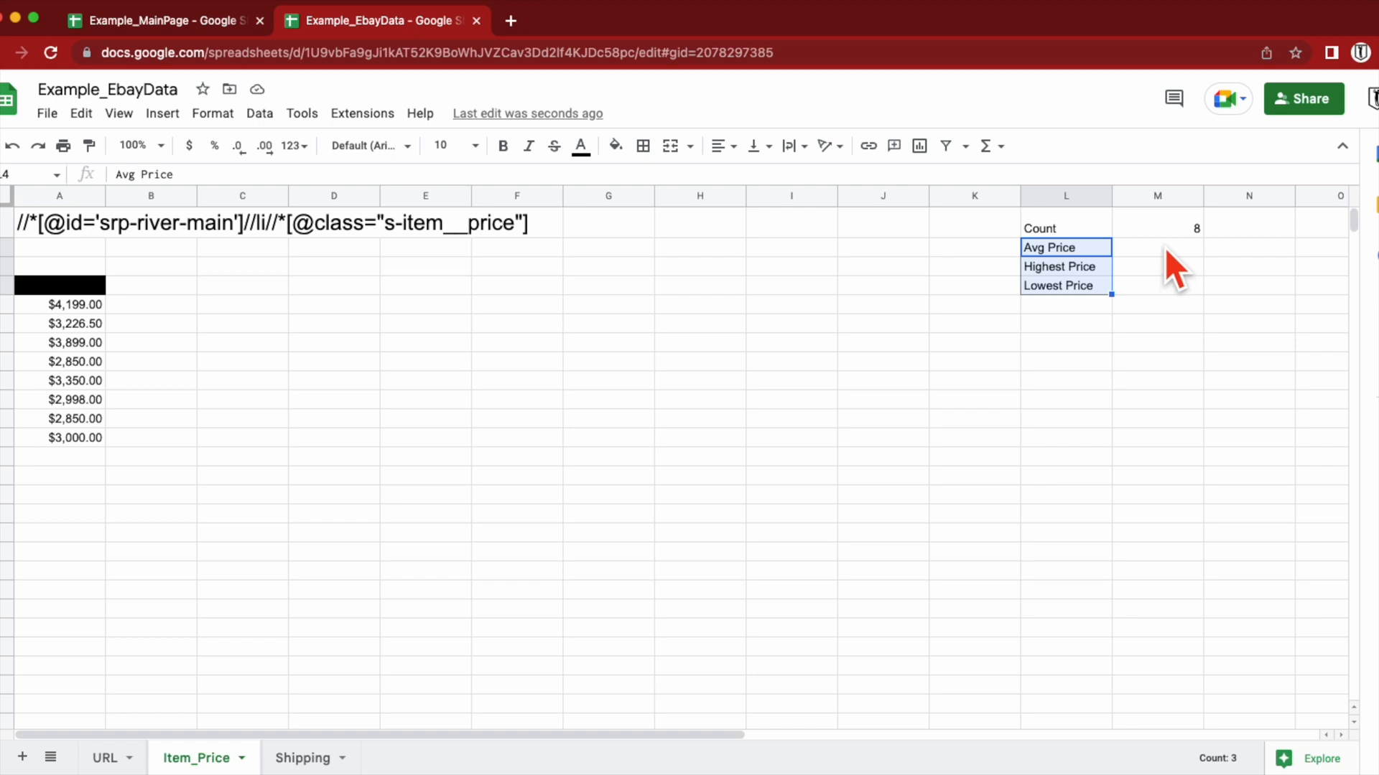
{"action": "left_click_drag", "start_coordinate": [1165, 248], "coordinate": [1166, 289]}
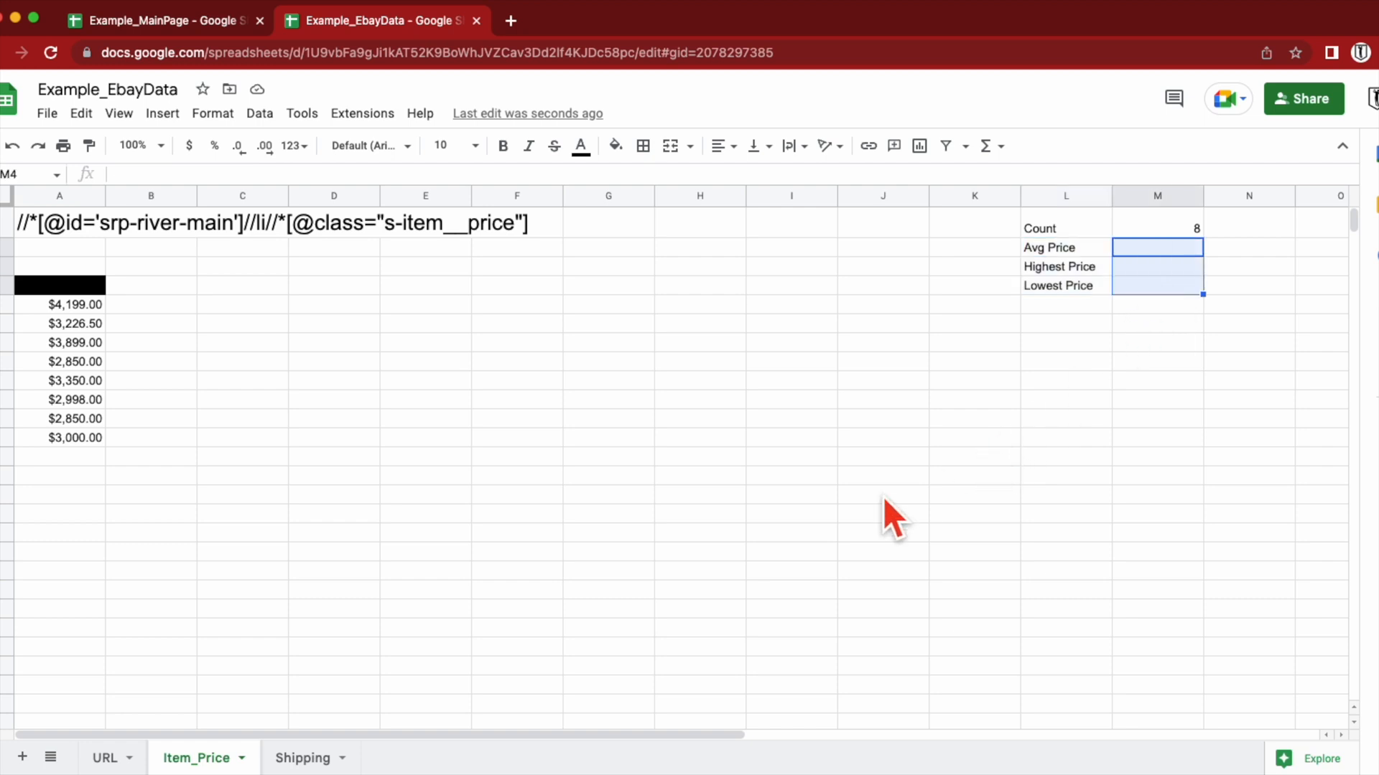
- Examine the shipping XPath and reference formula on the Shipping sheet, and compare them with the Item_Price sheet
{"action": "left_click", "coordinate": [303, 758]}
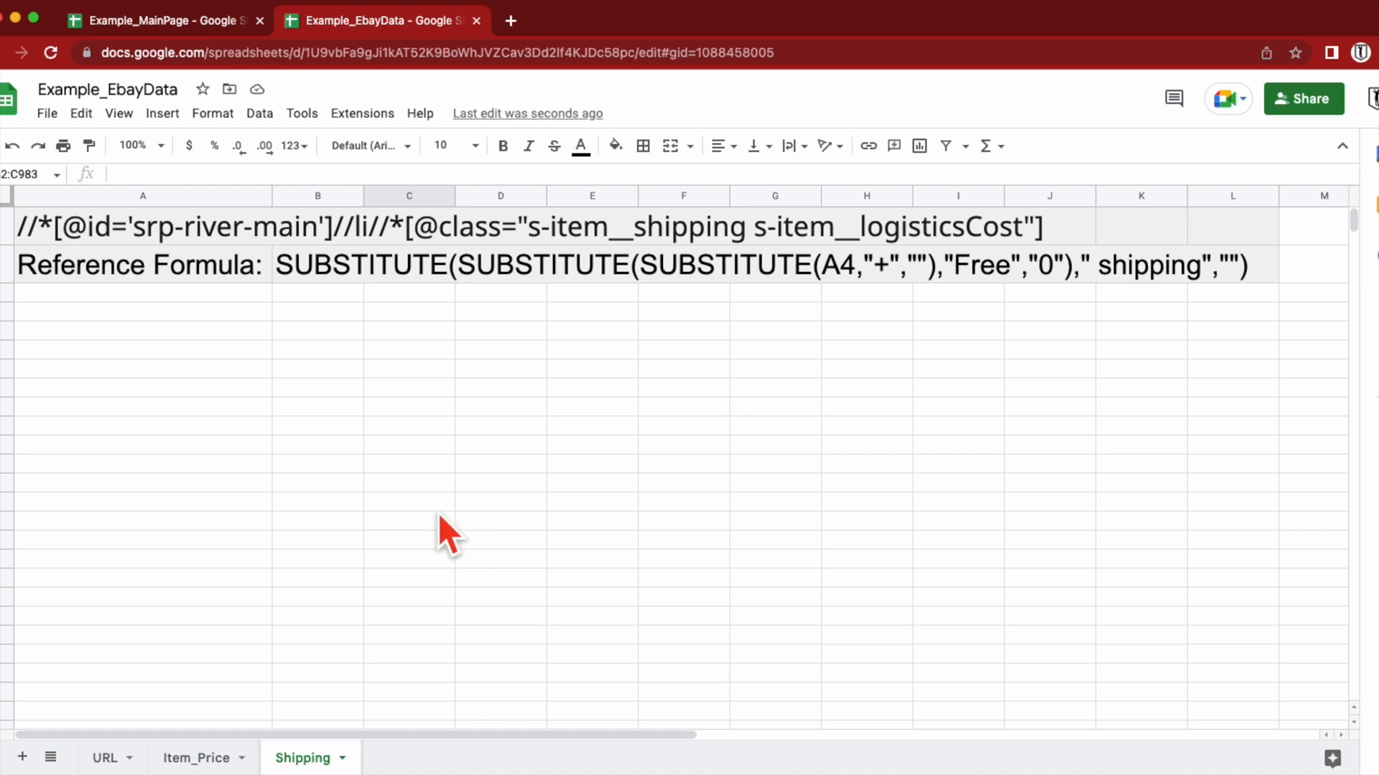
{"action": "left_click_drag", "start_coordinate": [85, 228], "coordinate": [86, 273]}
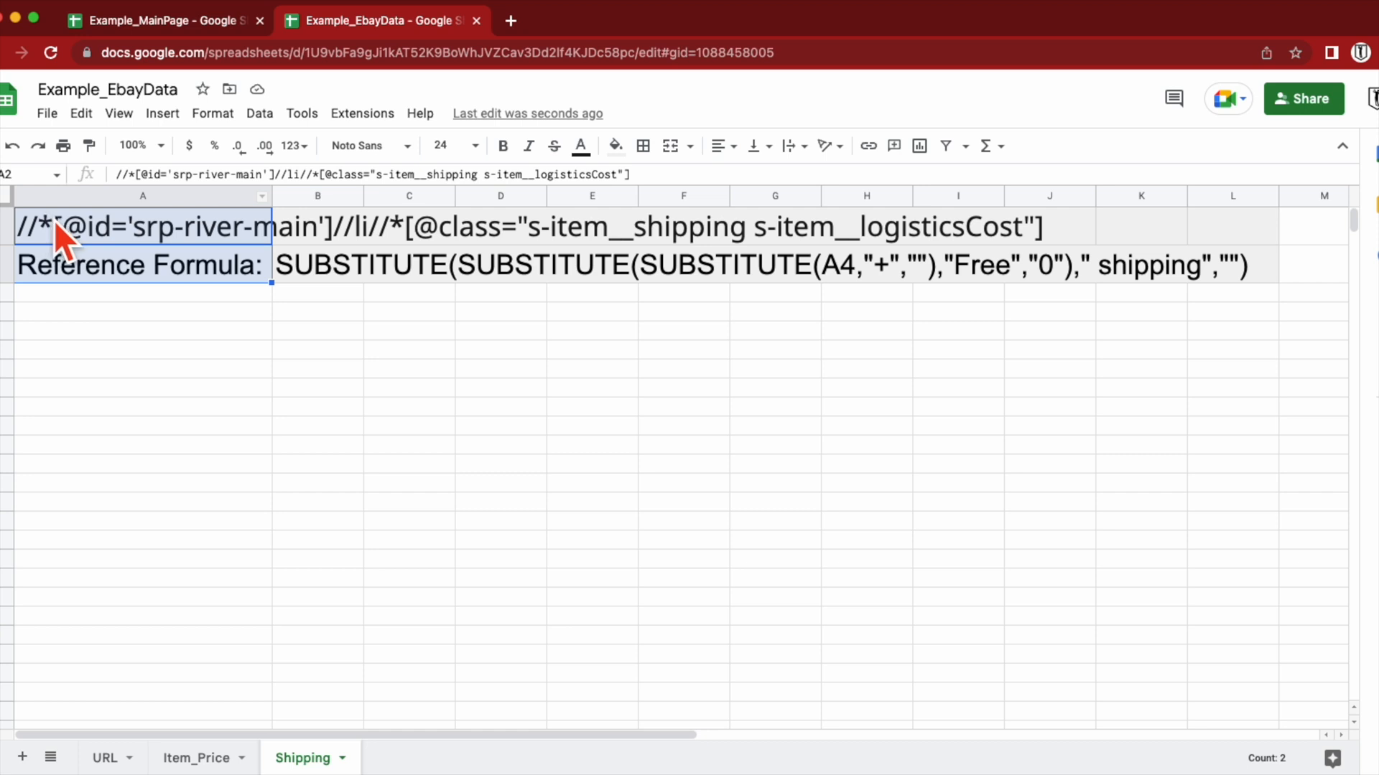
{"action": "left_click", "coordinate": [28, 223]}
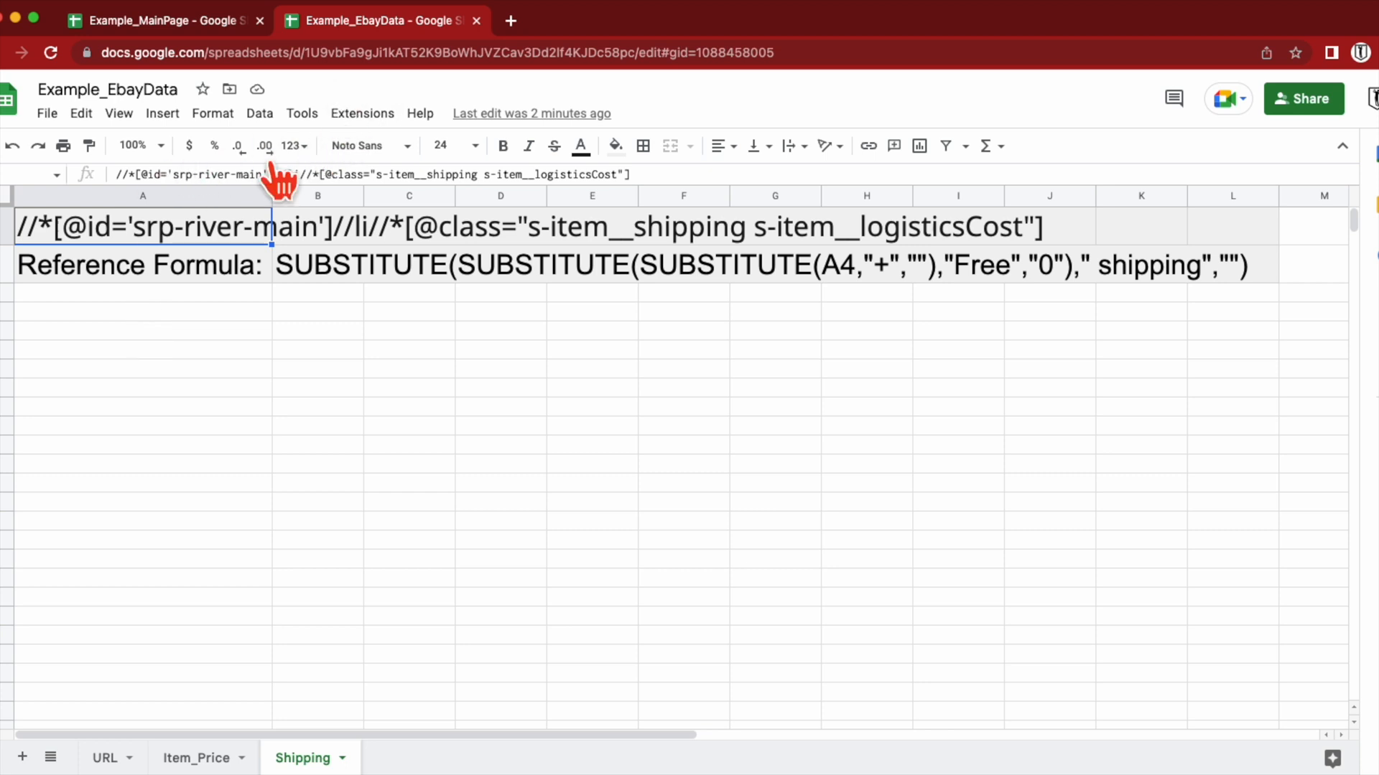
{"action": "left_click", "coordinate": [200, 759]}
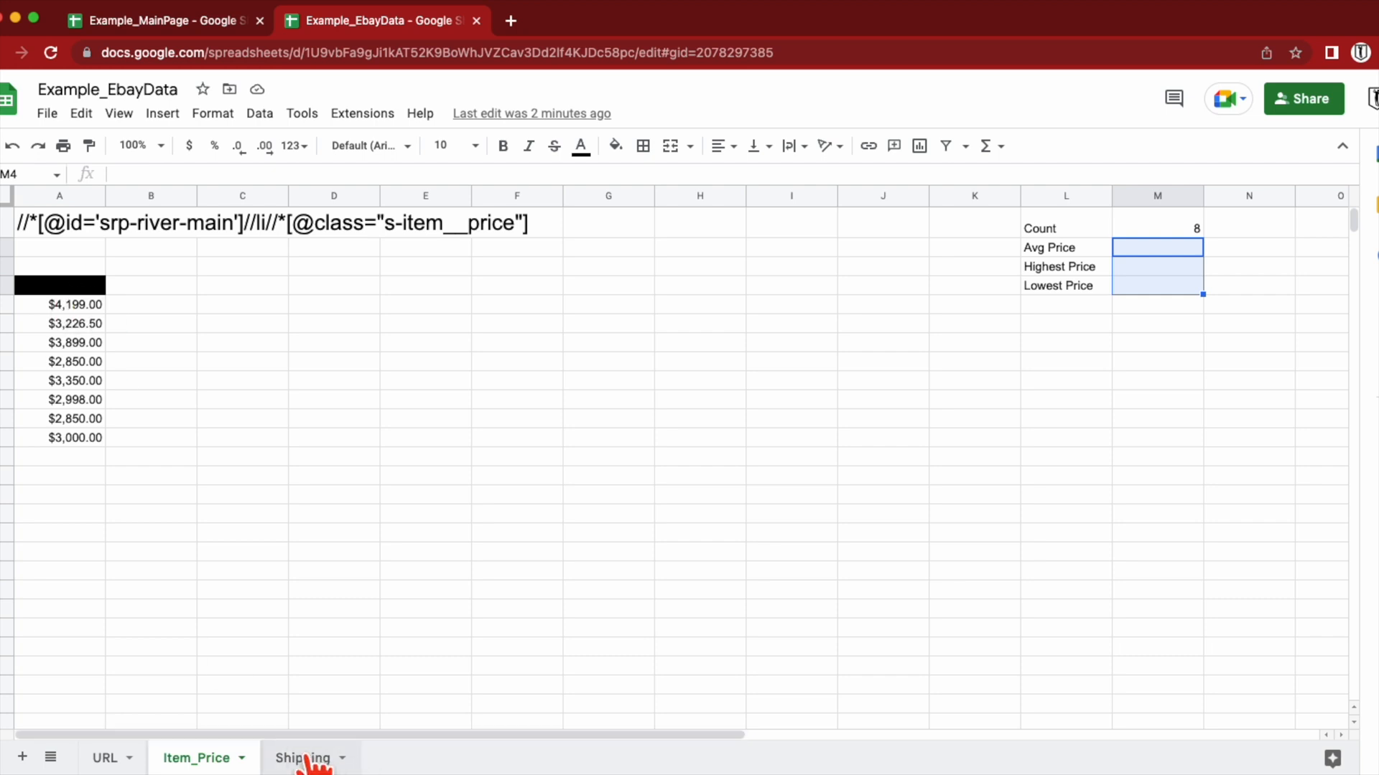
- Import the eBay shipping costs into cell A4 of the Shipping sheet with =IMPORTXML(URL!A11, A1)
{"action": "left_click", "coordinate": [334, 759]}
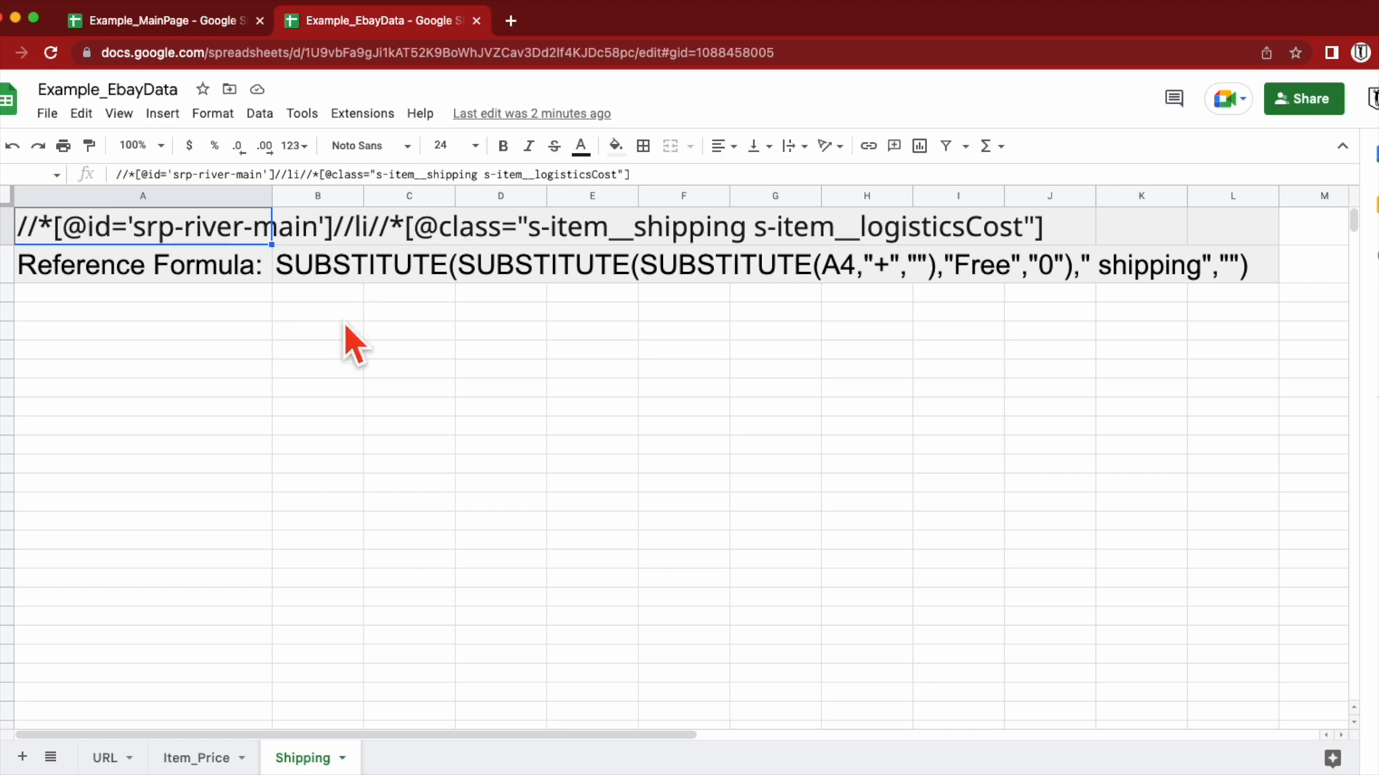
{"action": "left_click", "coordinate": [174, 316]}
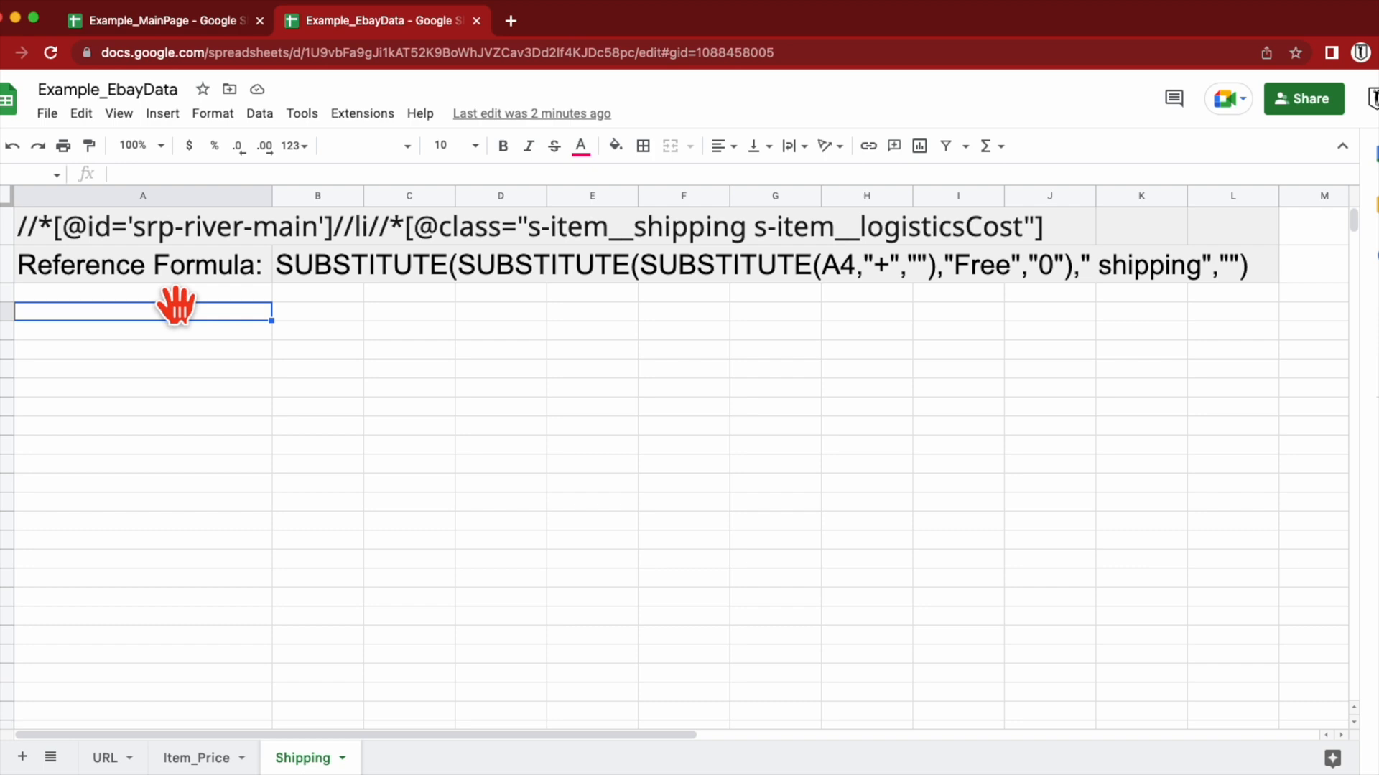
{"action": "type", "text": "="}
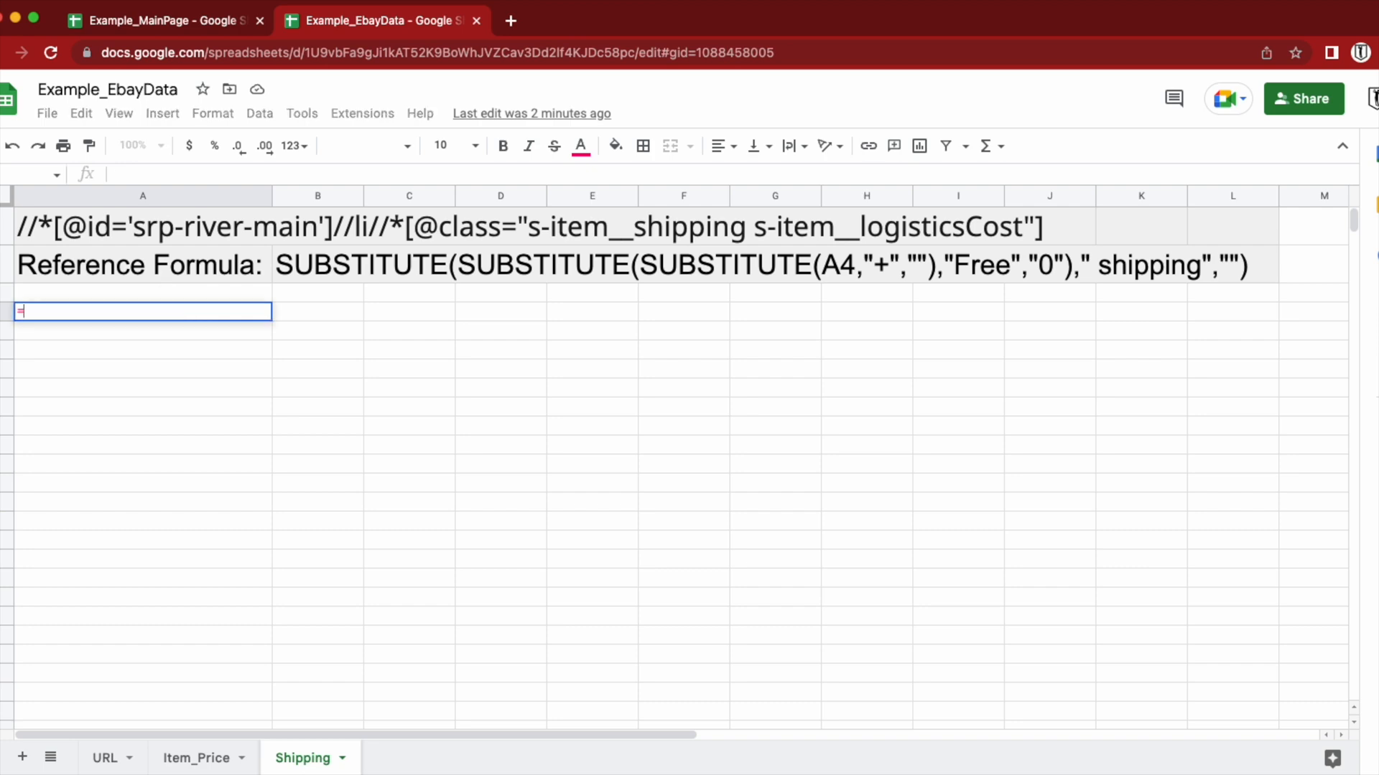
{"action": "type", "text": "import"}
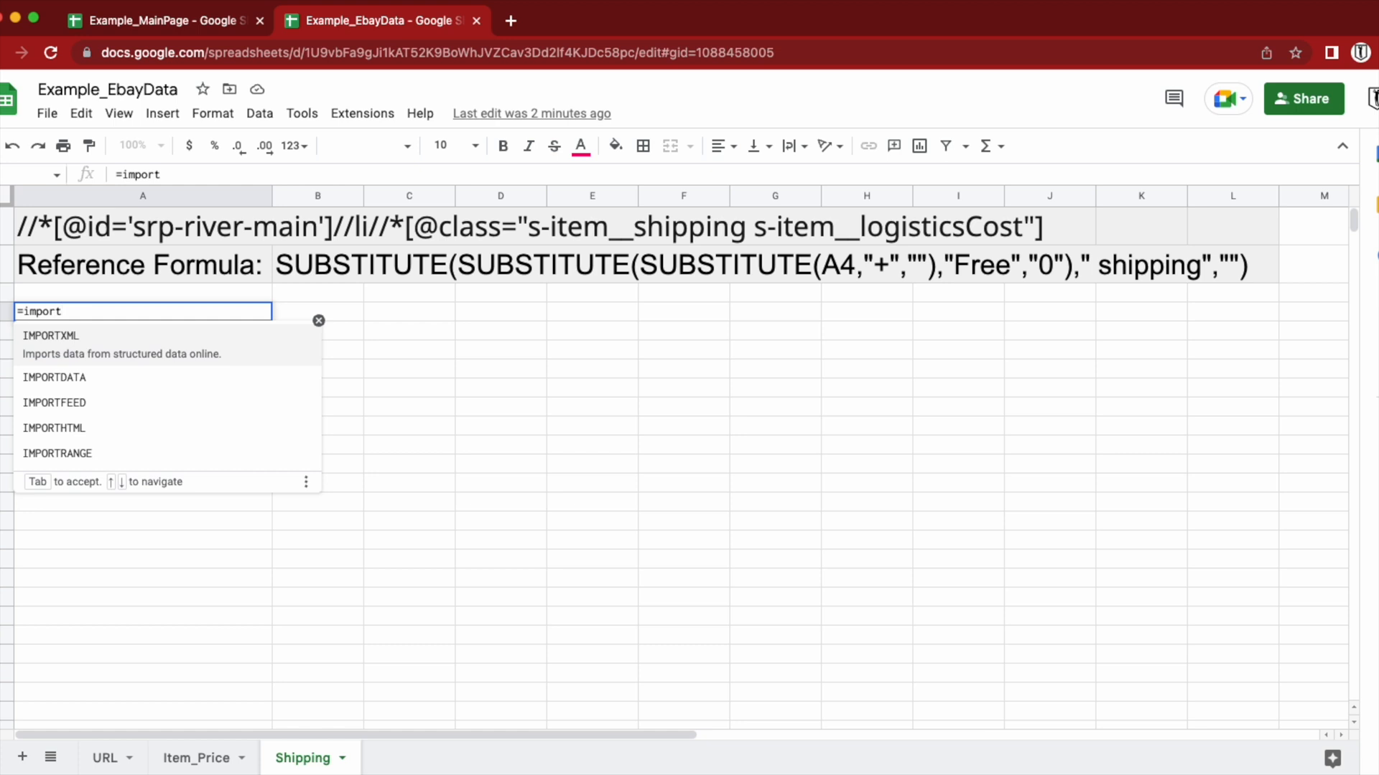
{"action": "left_click", "coordinate": [66, 342]}
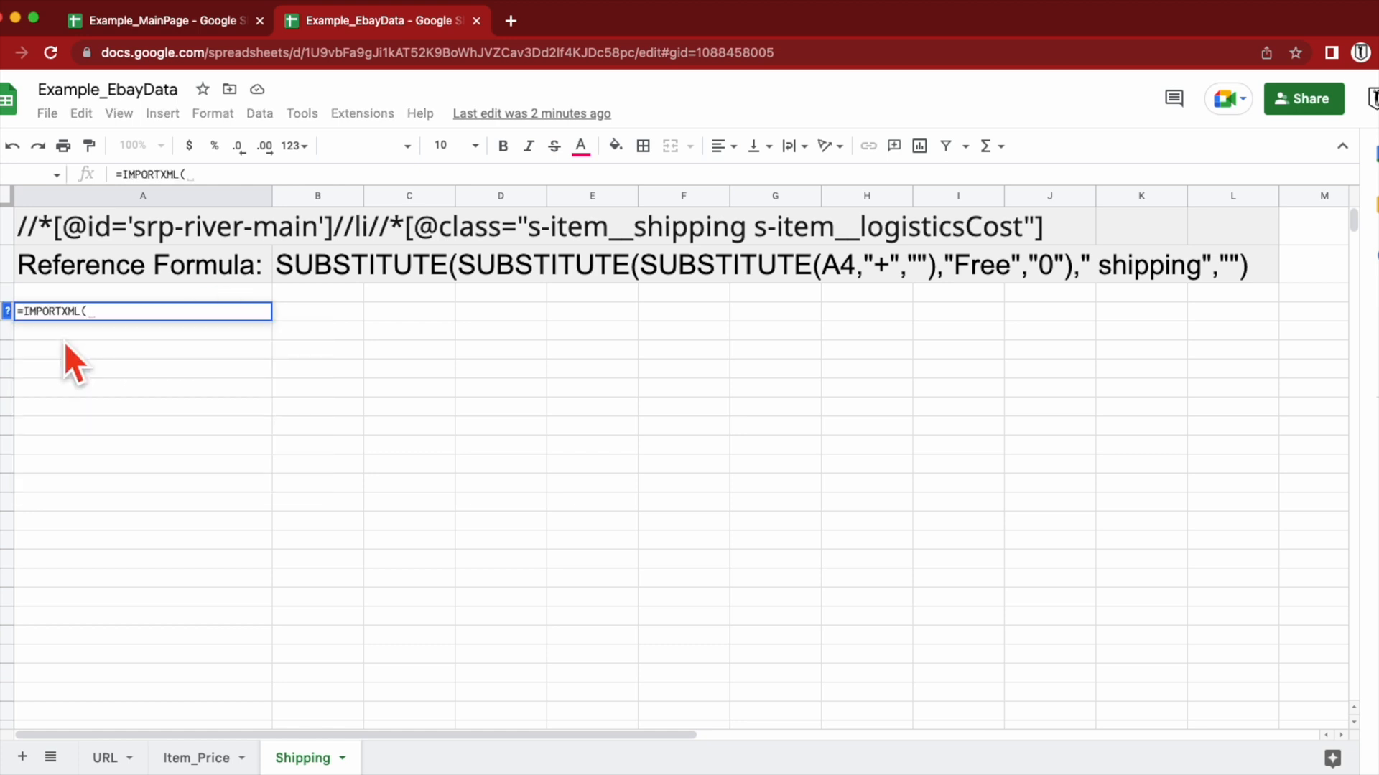
{"action": "left_click", "coordinate": [107, 762]}
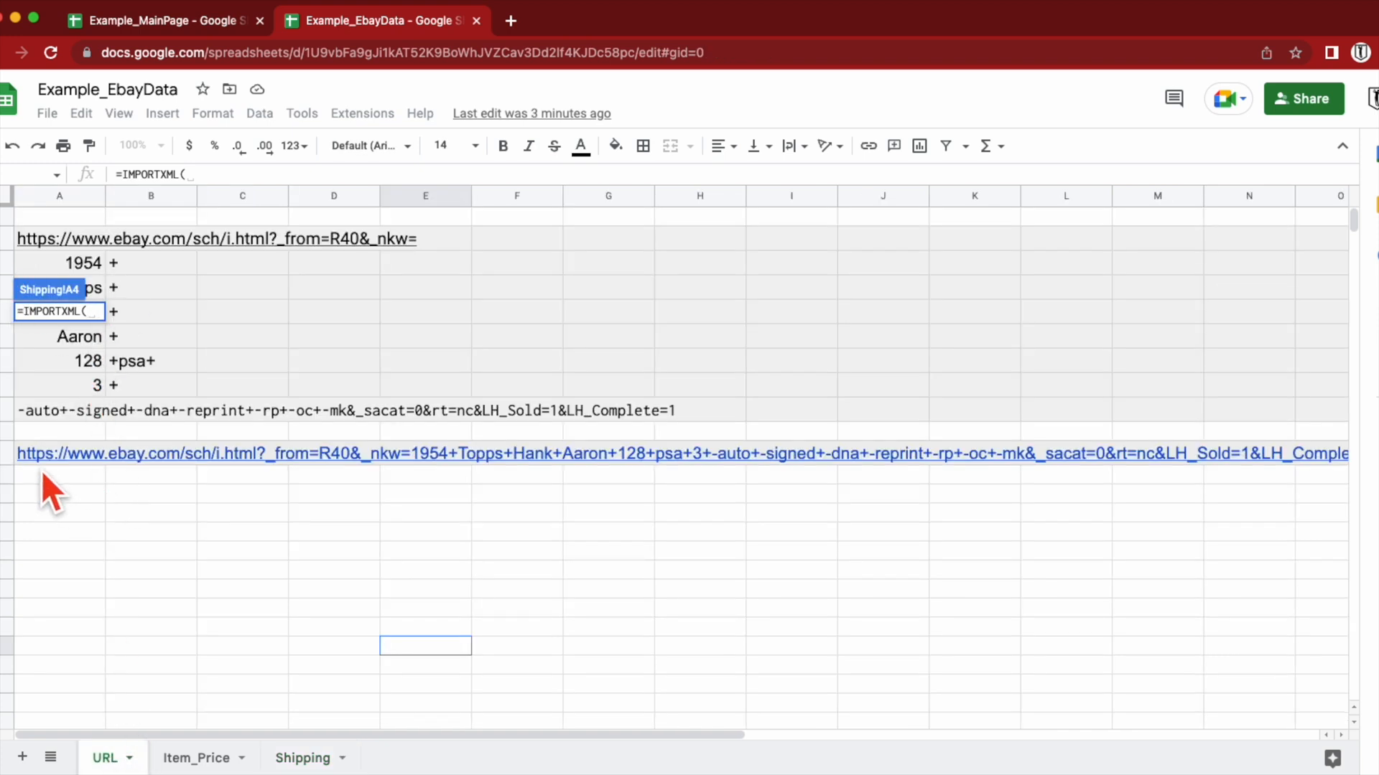
{"action": "left_click", "coordinate": [55, 457]}
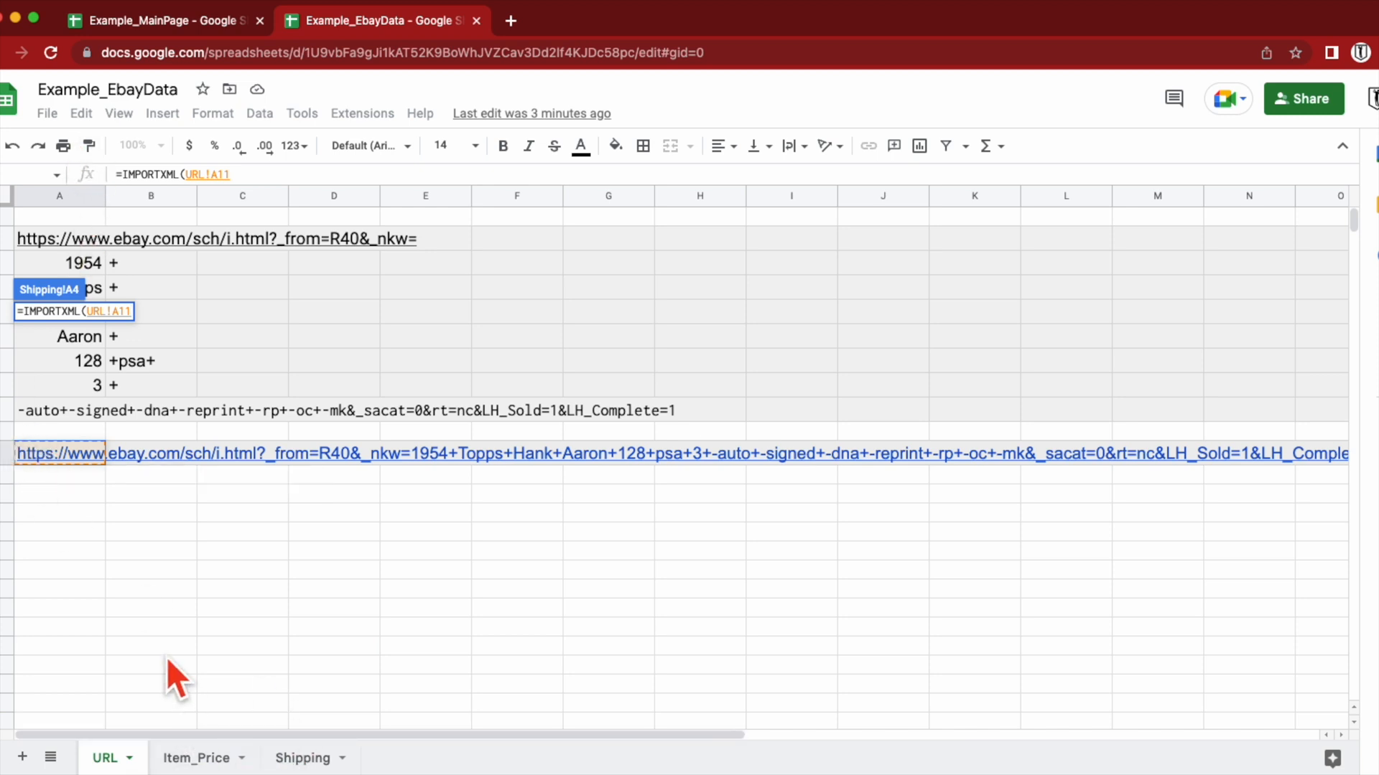
{"action": "left_click", "coordinate": [254, 174]}
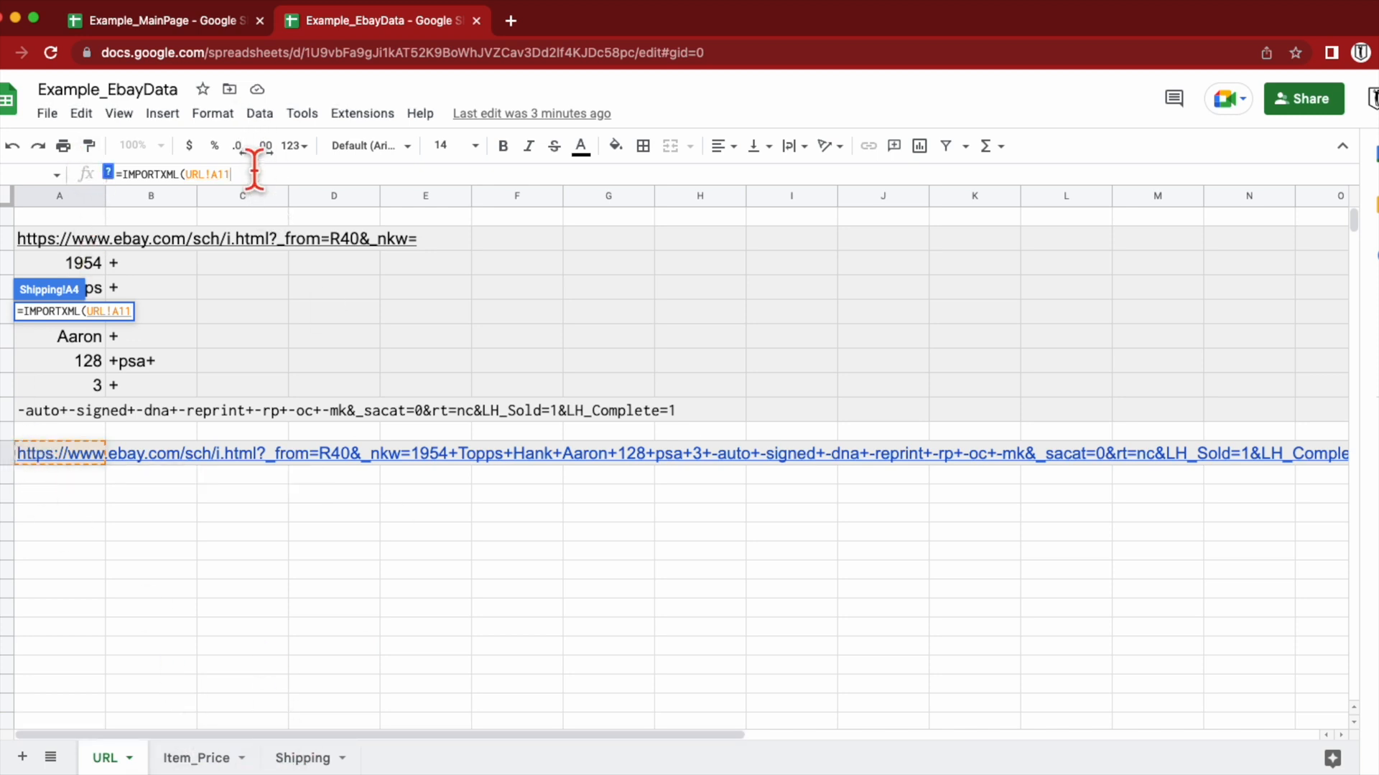
{"action": "type", "text": ","}
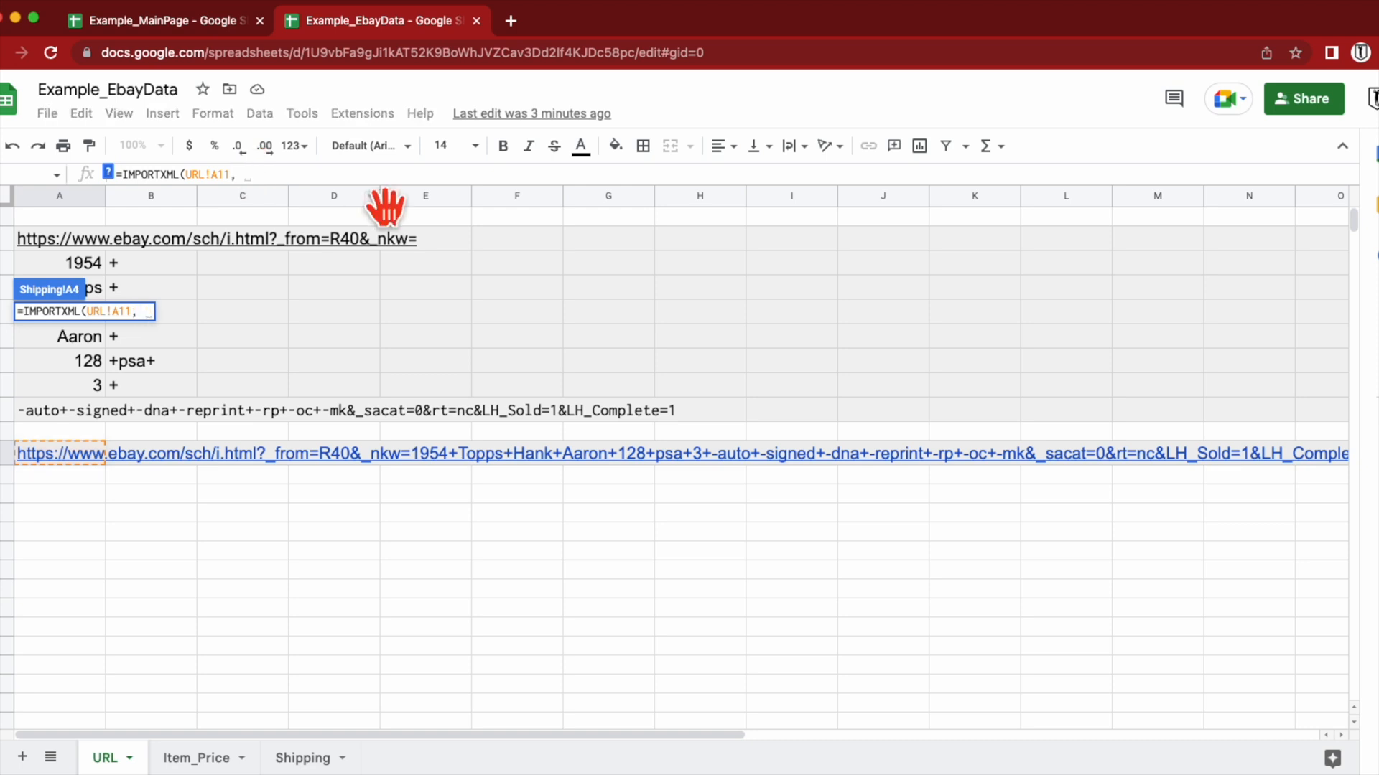
{"action": "left_click", "coordinate": [302, 759]}
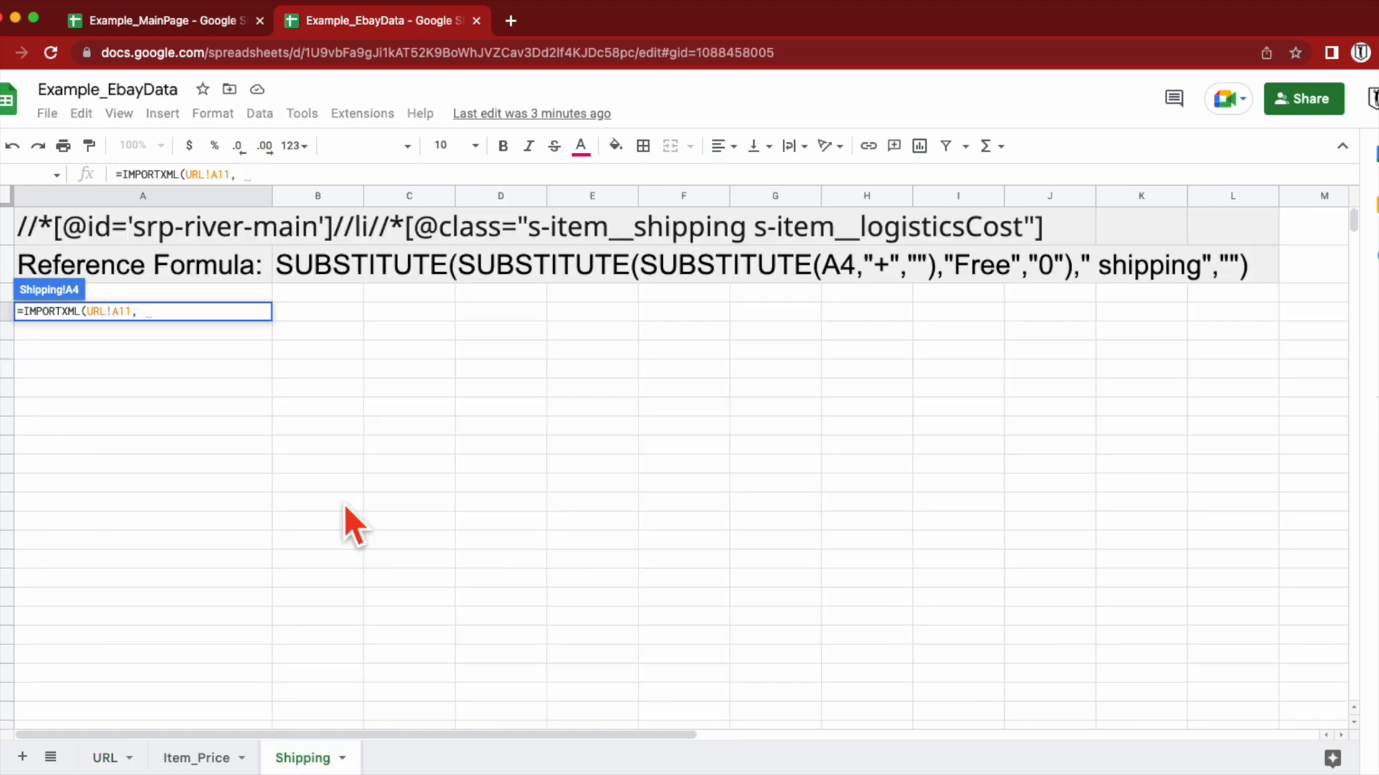
{"action": "left_click", "coordinate": [174, 231]}
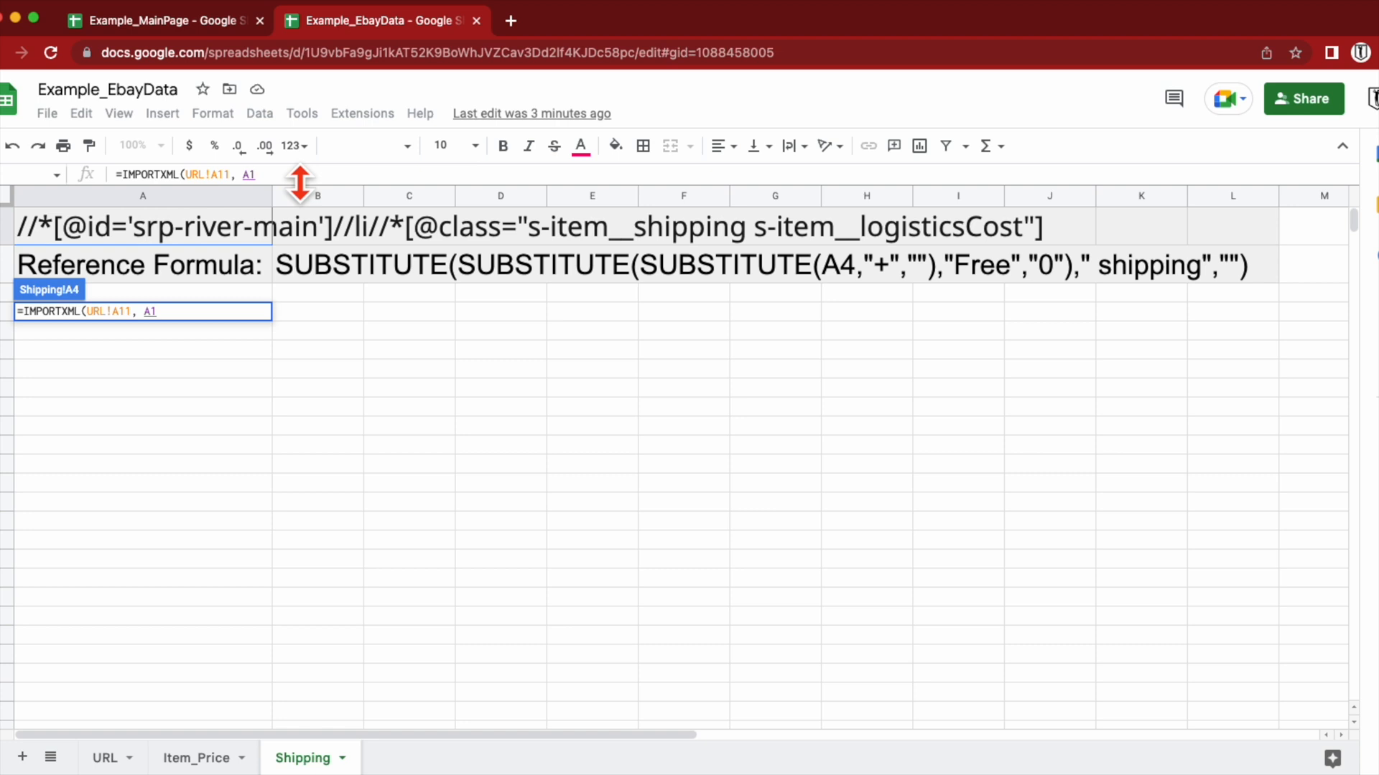
{"action": "type", "text": ")"}
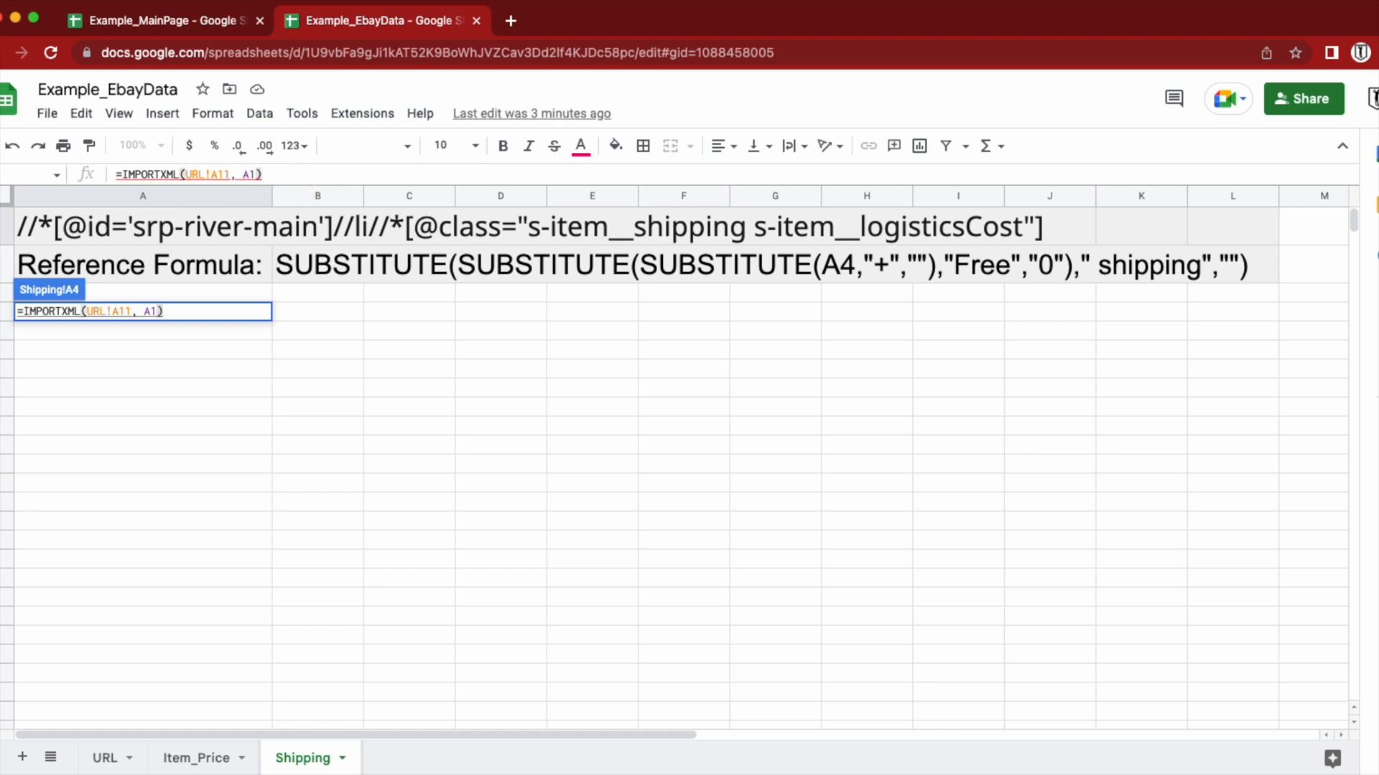
{"action": "key", "text": "Return"}
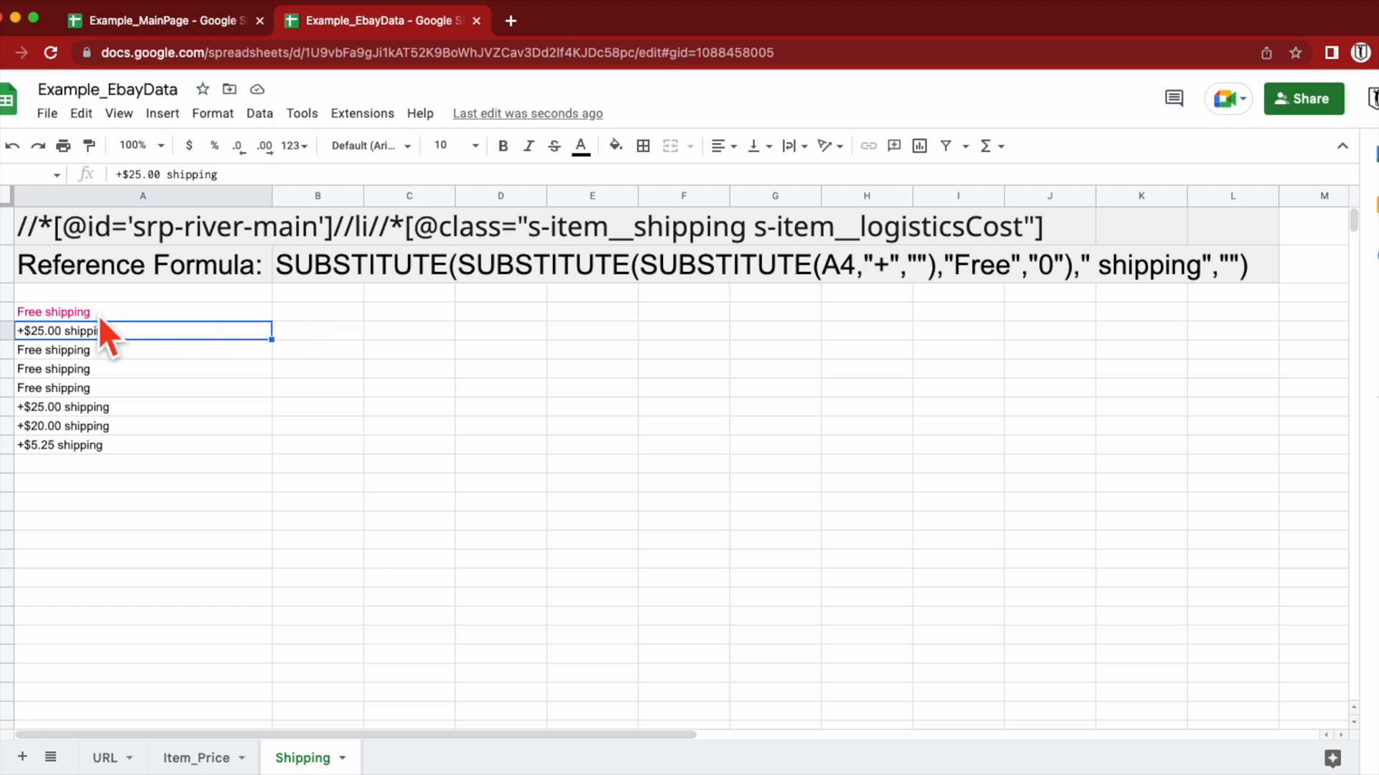
- Start a formula in cell B4 of the Shipping sheet with three nested SUBSTITUTE functions
{"action": "left_click", "coordinate": [308, 313]}
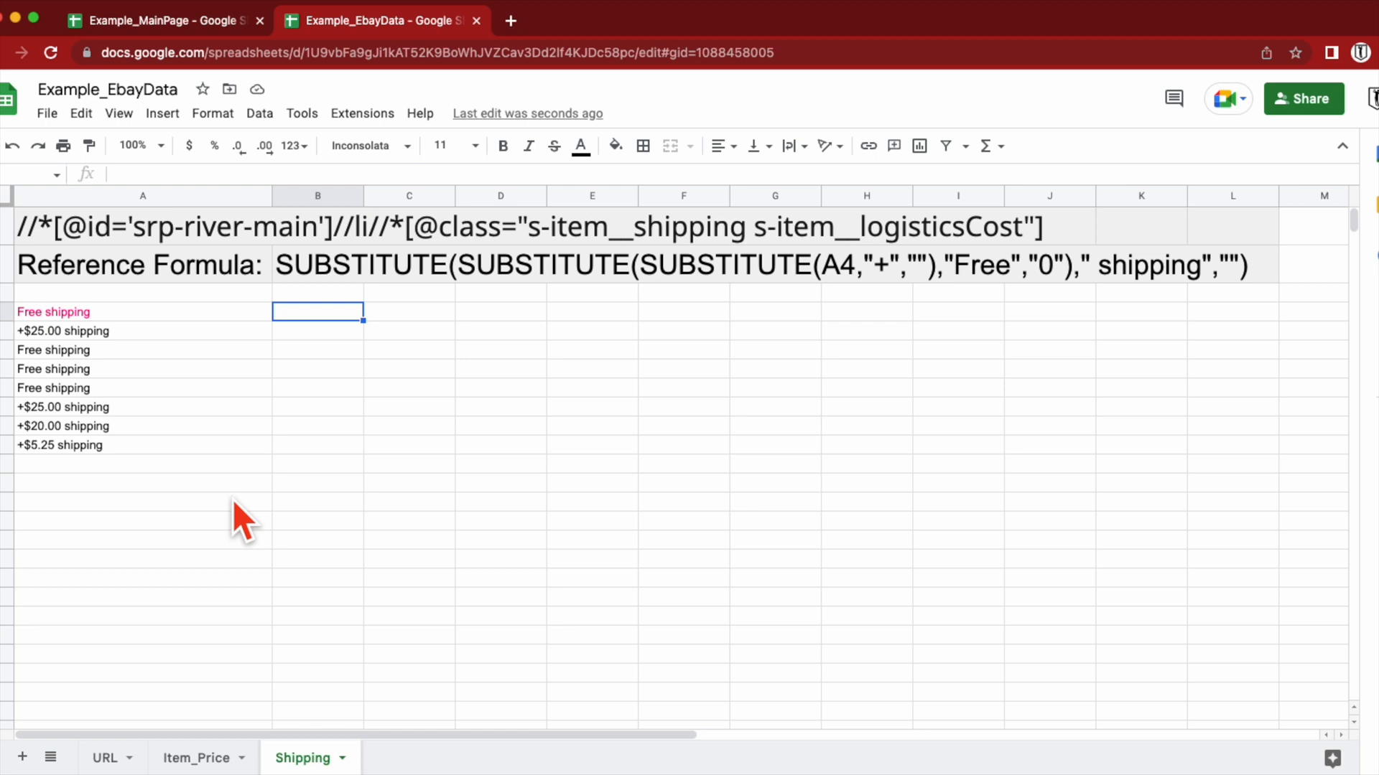
{"action": "type", "text": "="}
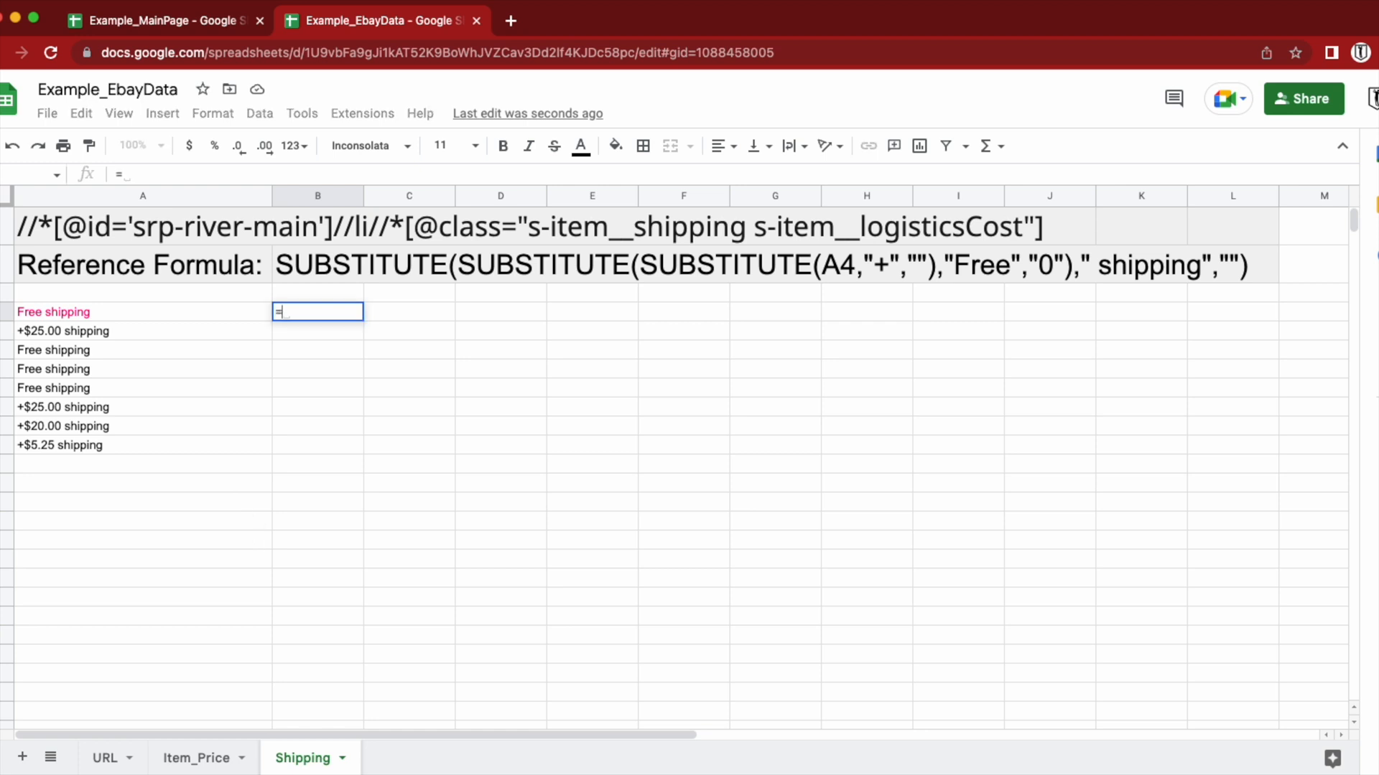
{"action": "type", "text": "sub"}
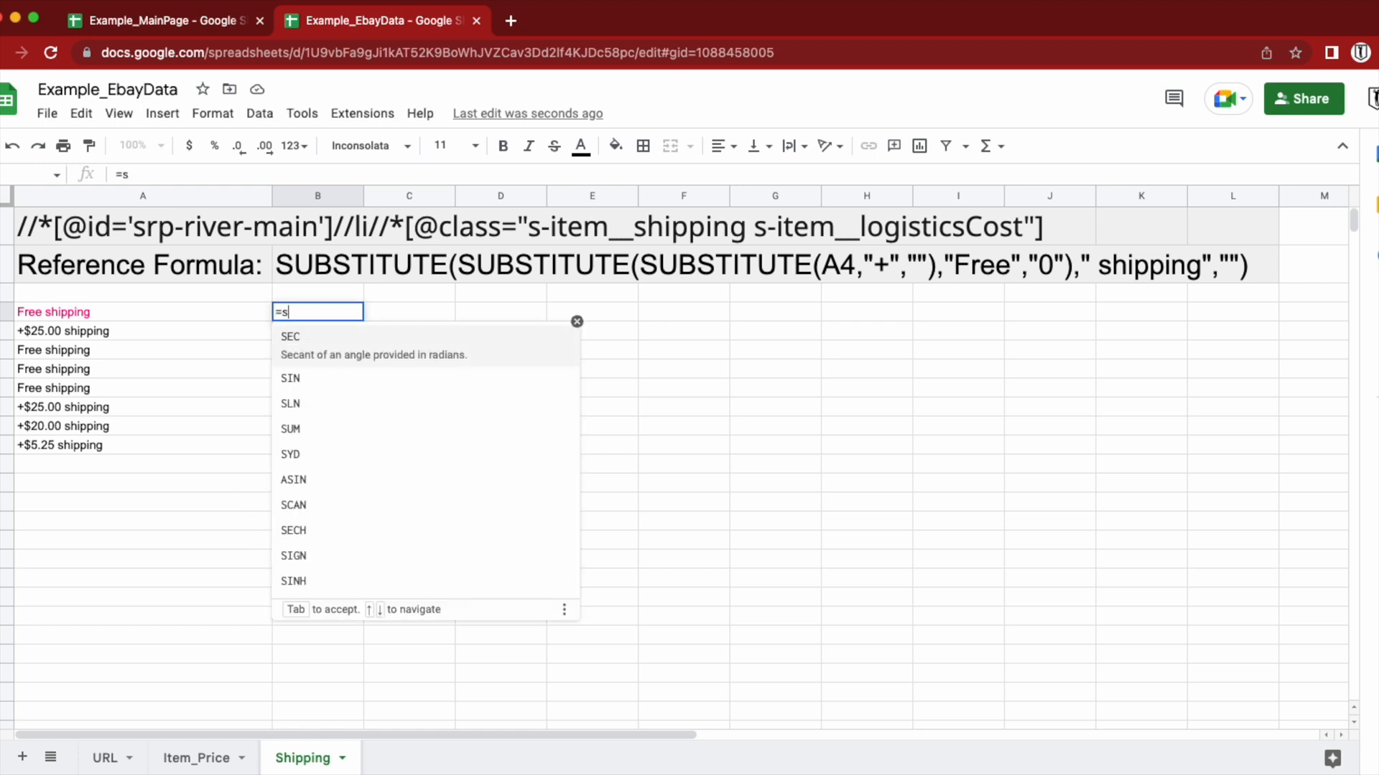
{"action": "key", "text": "Down"}
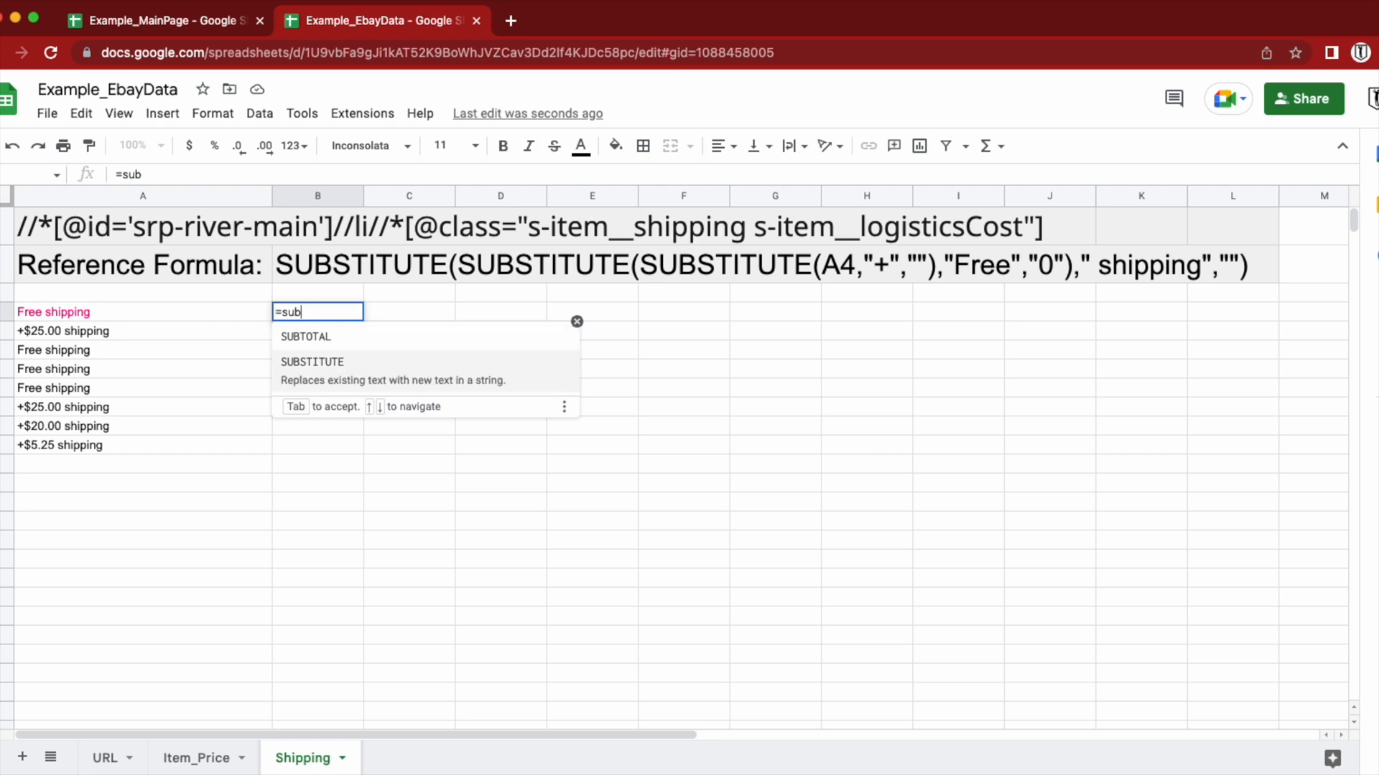
{"action": "key", "text": "Tab"}
{"action": "type", "text": "sub"}
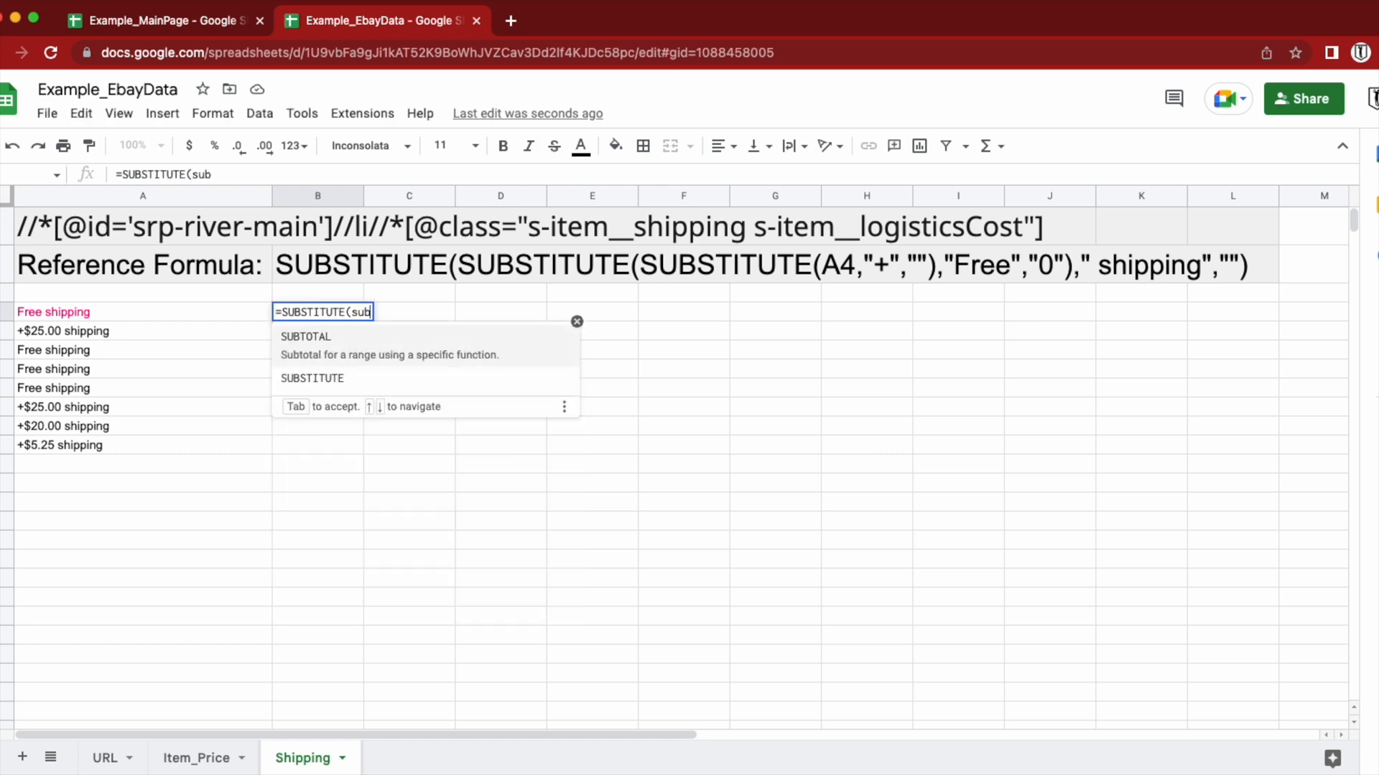
{"action": "key", "text": "Down"}
{"action": "key", "text": "Tab"}
{"action": "type", "text": "sub"}
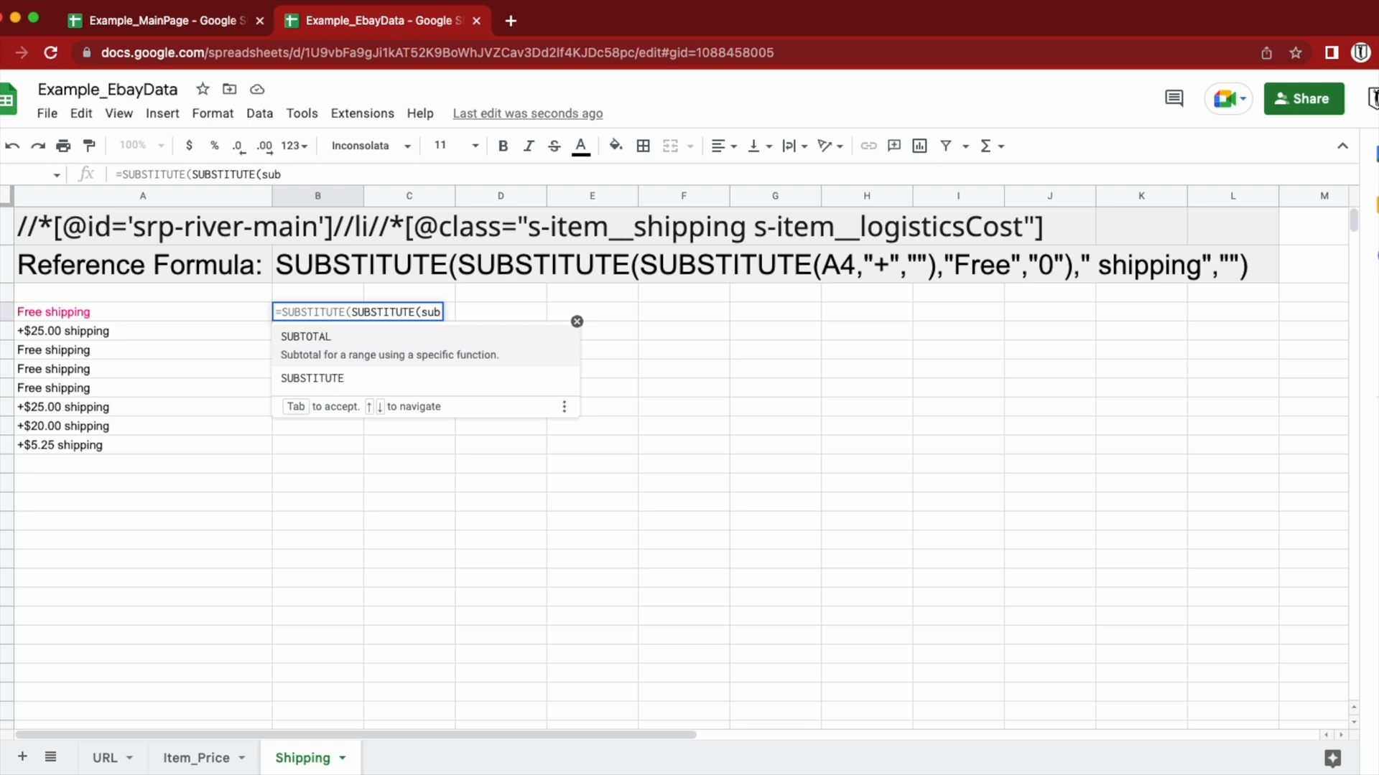
{"action": "key", "text": "Down"}
{"action": "key", "text": "Tab"}
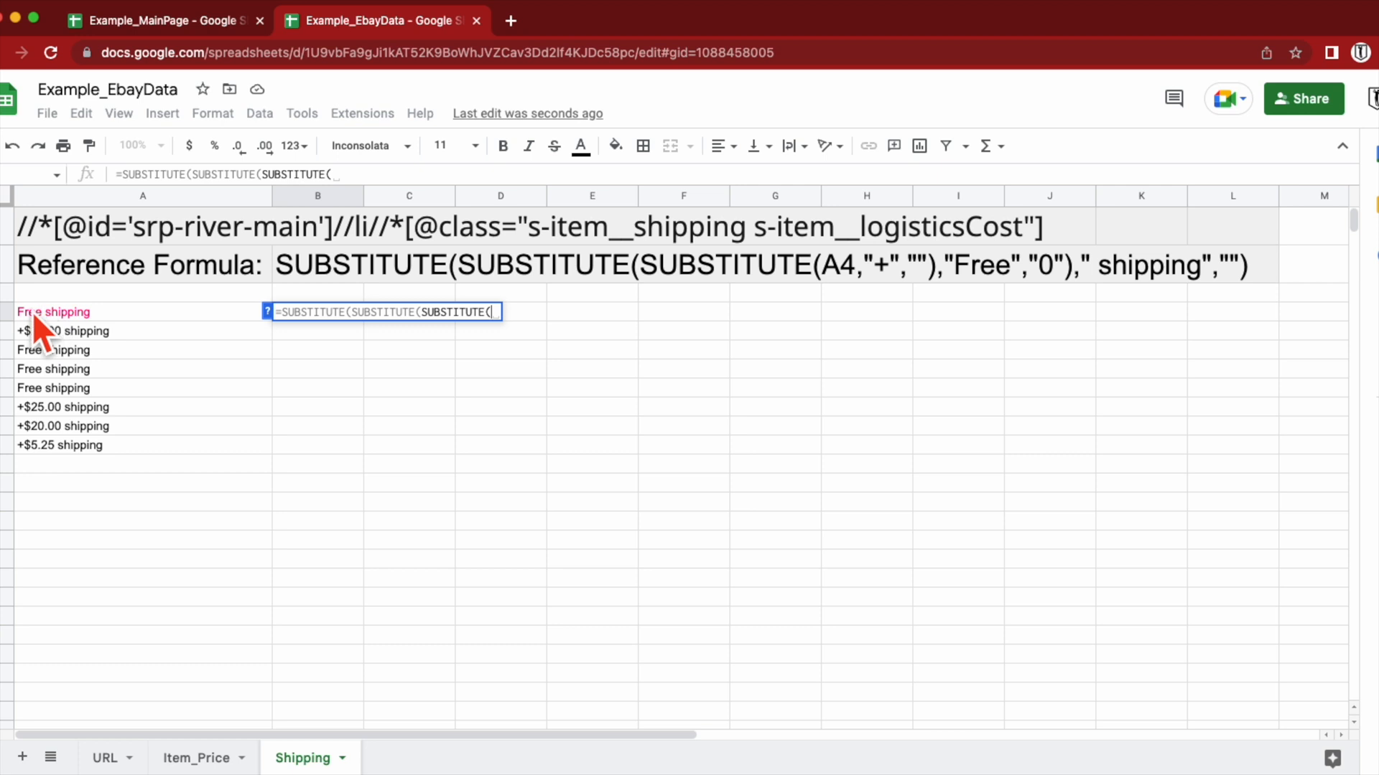
- Complete the innermost SUBSTITUTE so it replaces "+" in A4 with an empty string
{"action": "left_click", "coordinate": [79, 316]}
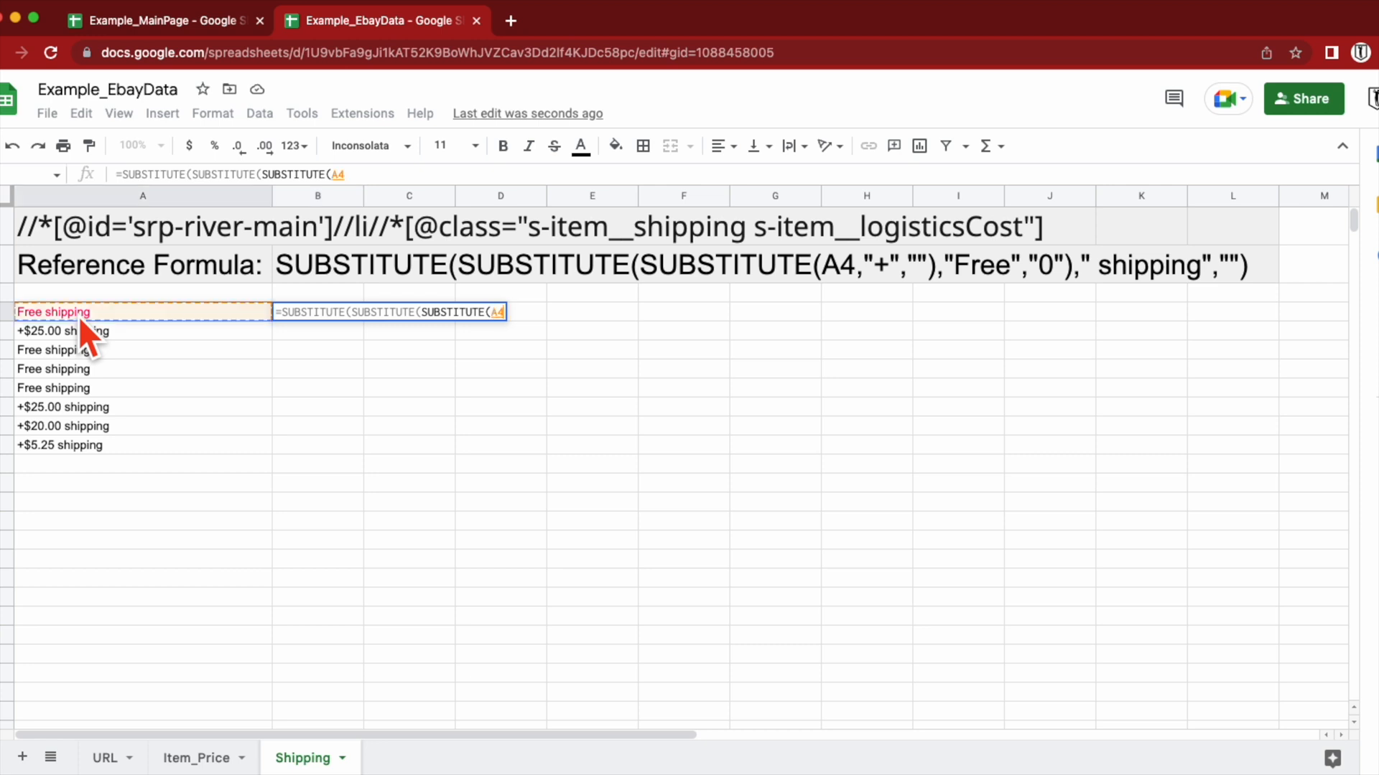
{"action": "type", "text": ","}
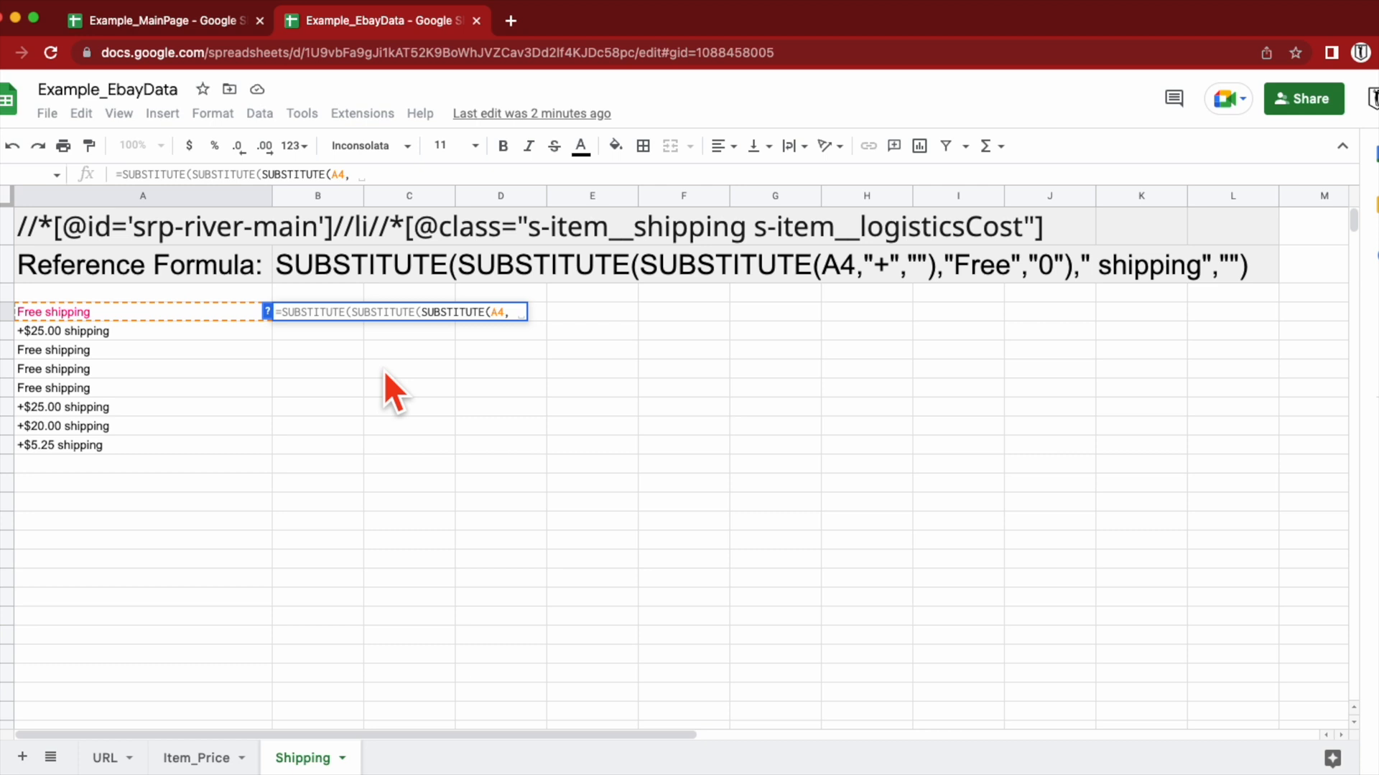
{"action": "type", "text": "\""}
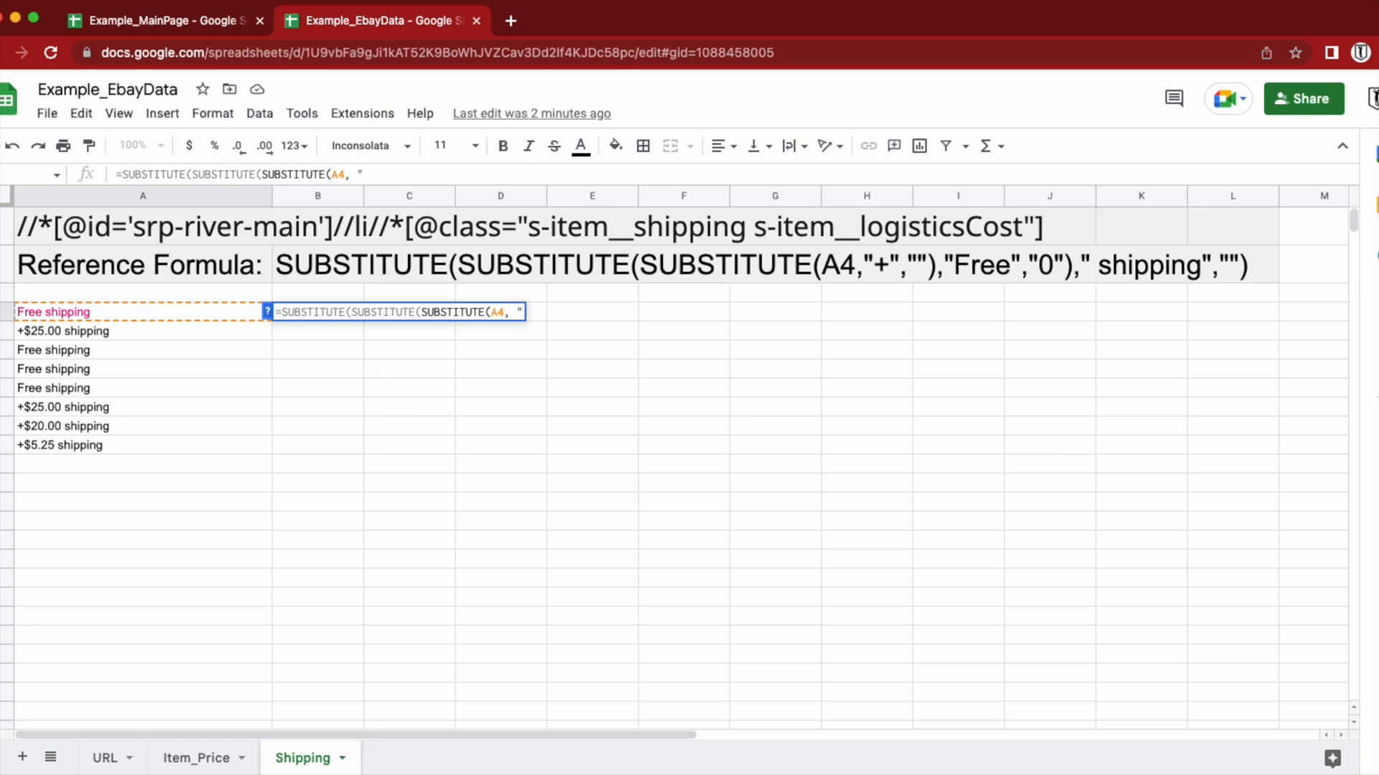
{"action": "type", "text": "+\""}
{"action": "type", "text": ","}
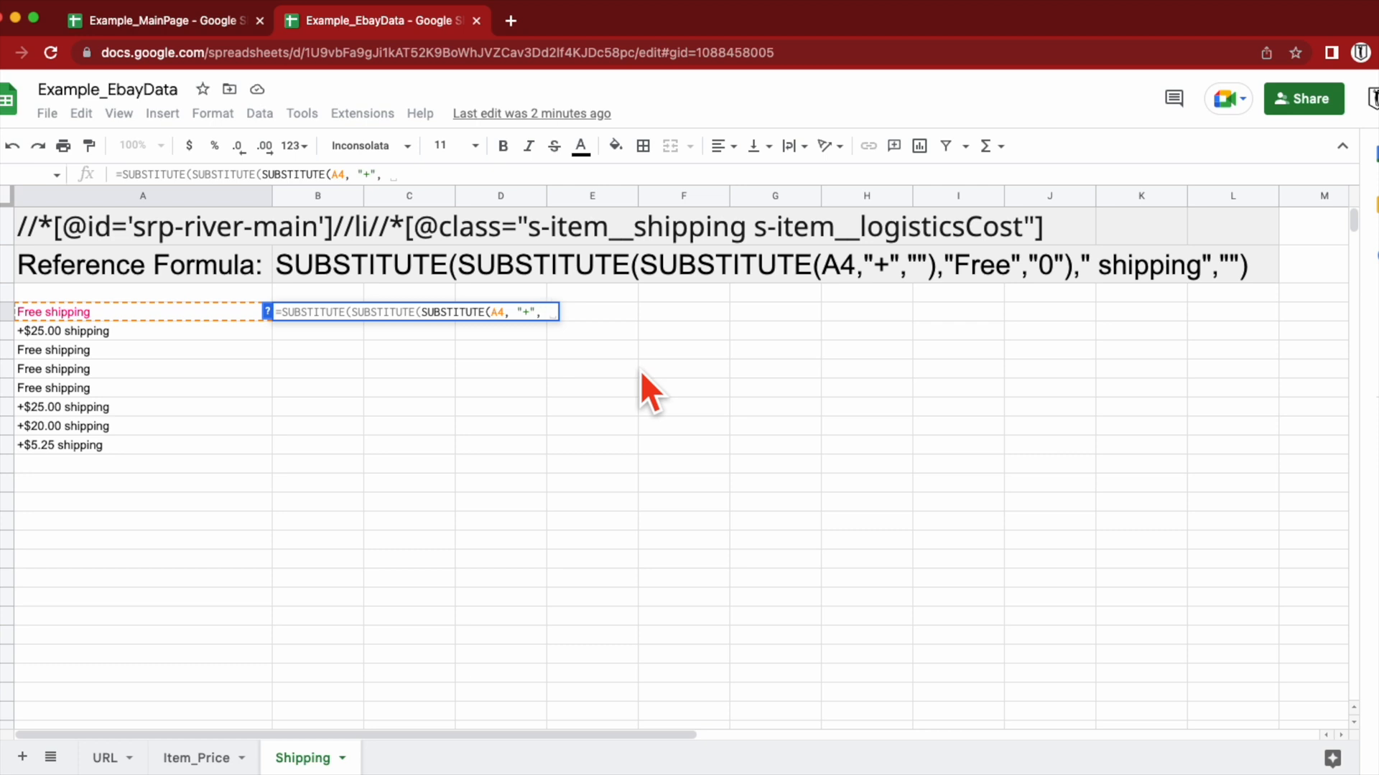
{"action": "type", "text": "\"\""}
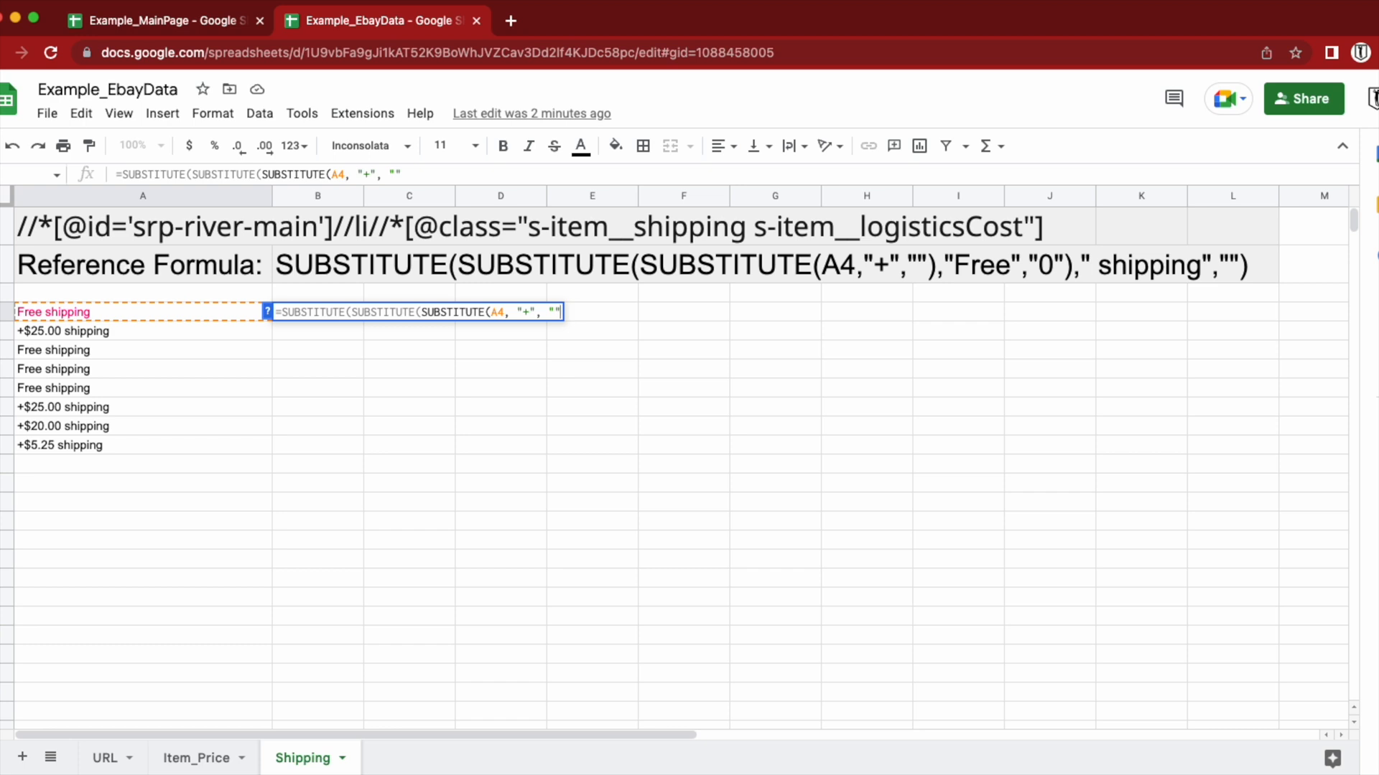
{"action": "type", "text": ")"}
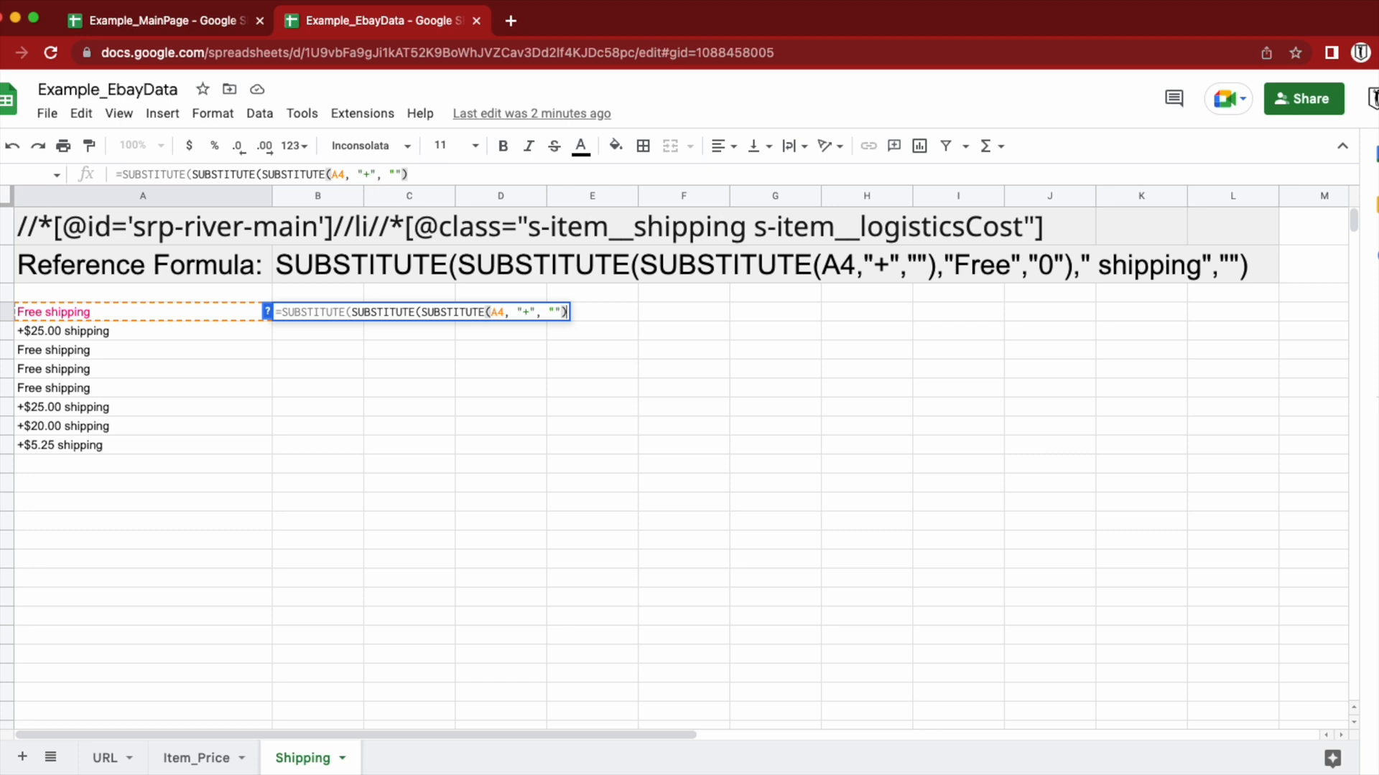
- Complete the middle SUBSTITUTE so it replaces "Free" with "0"
{"action": "type", "text": ","}
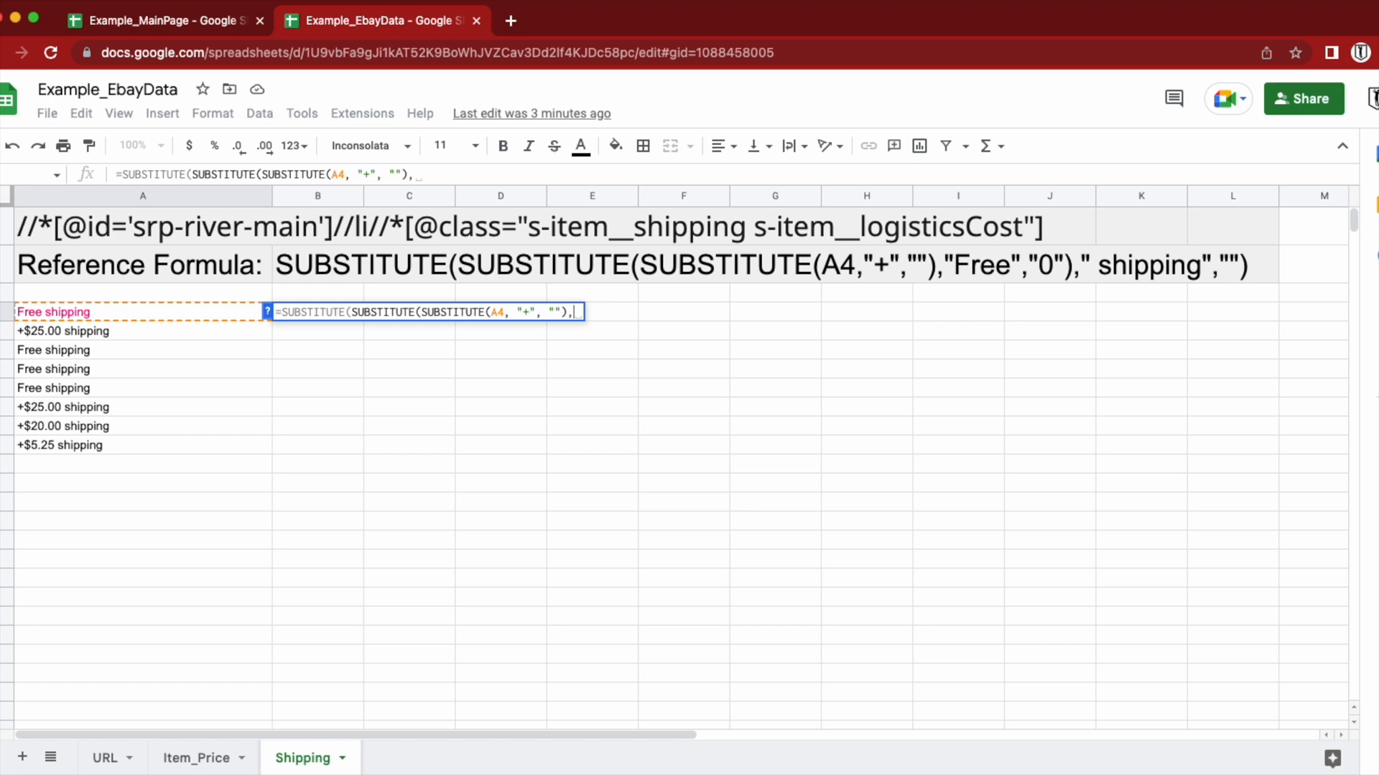
{"action": "type", "text": "\"Free\""}
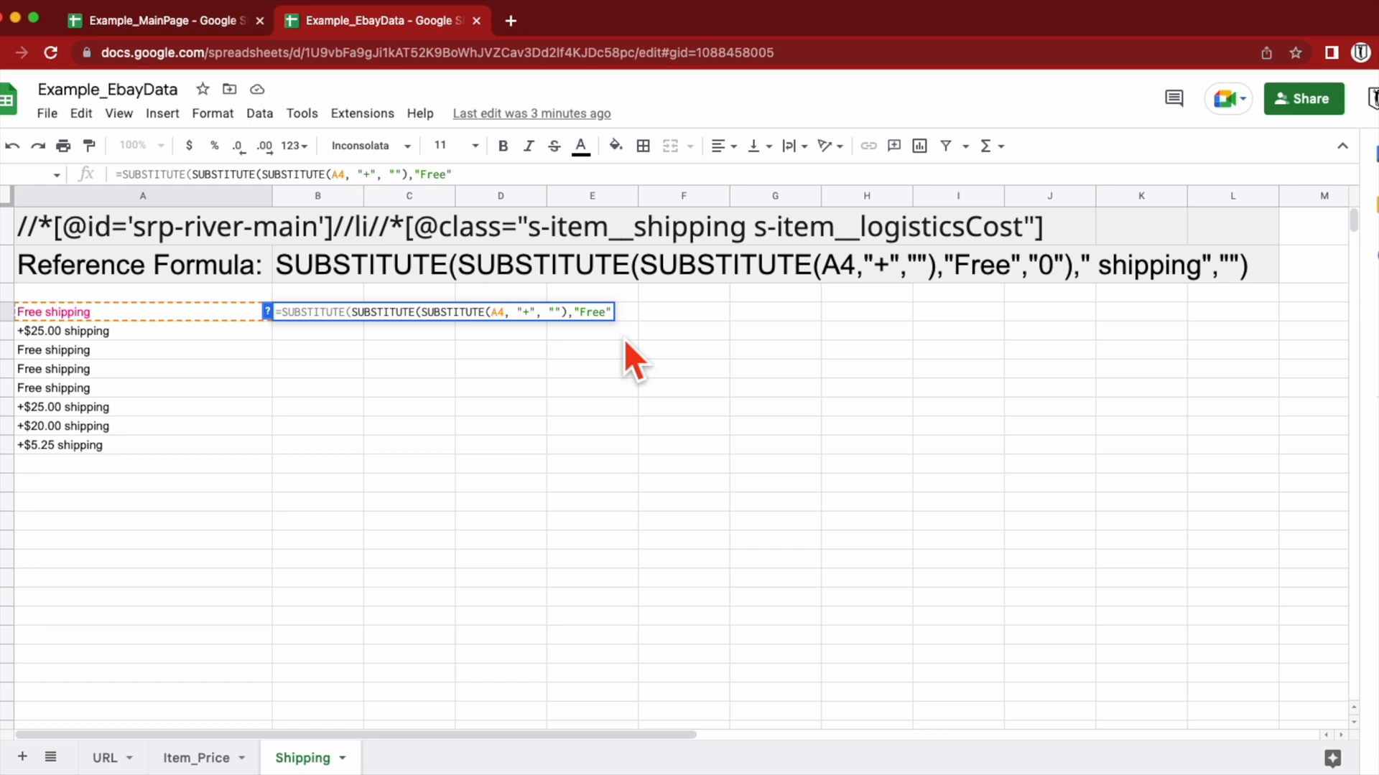
{"action": "type", "text": ", "}
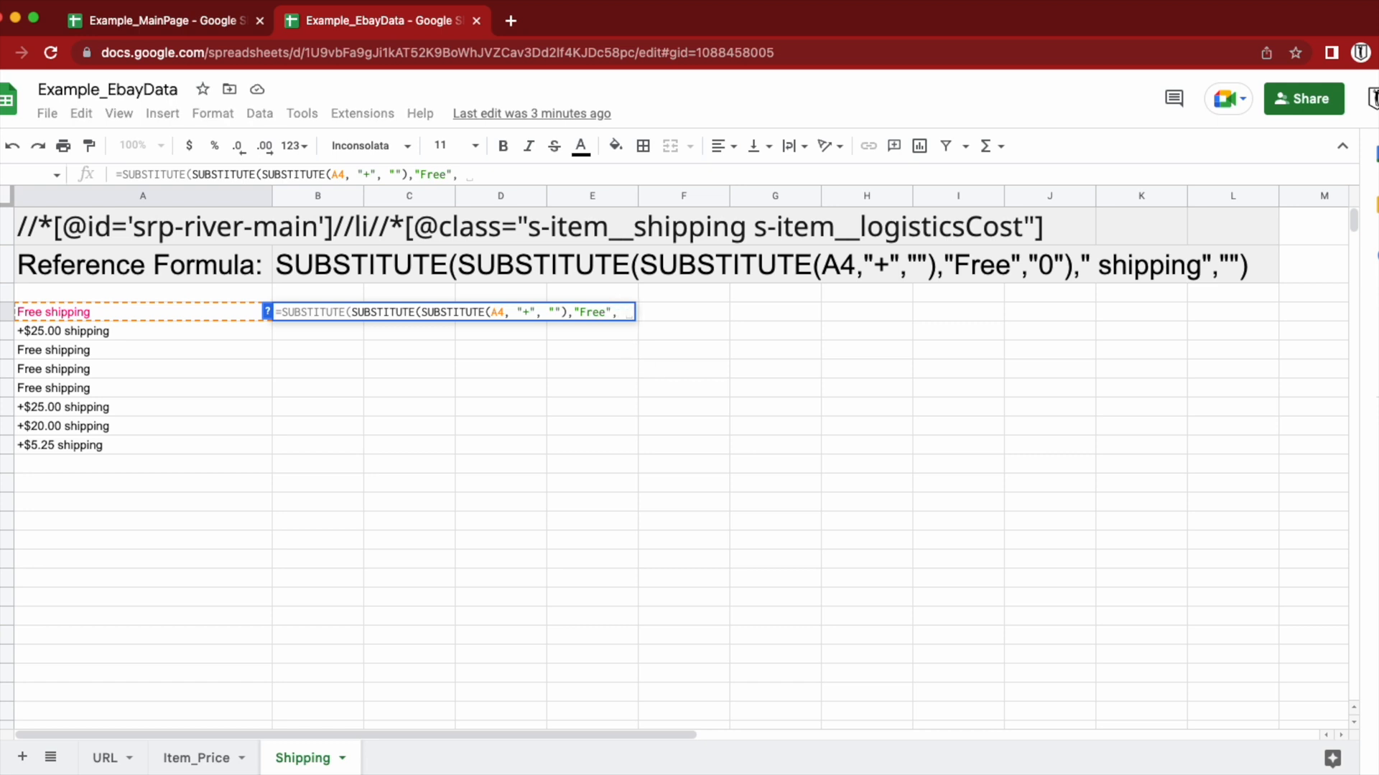
{"action": "type", "text": "\"0"}
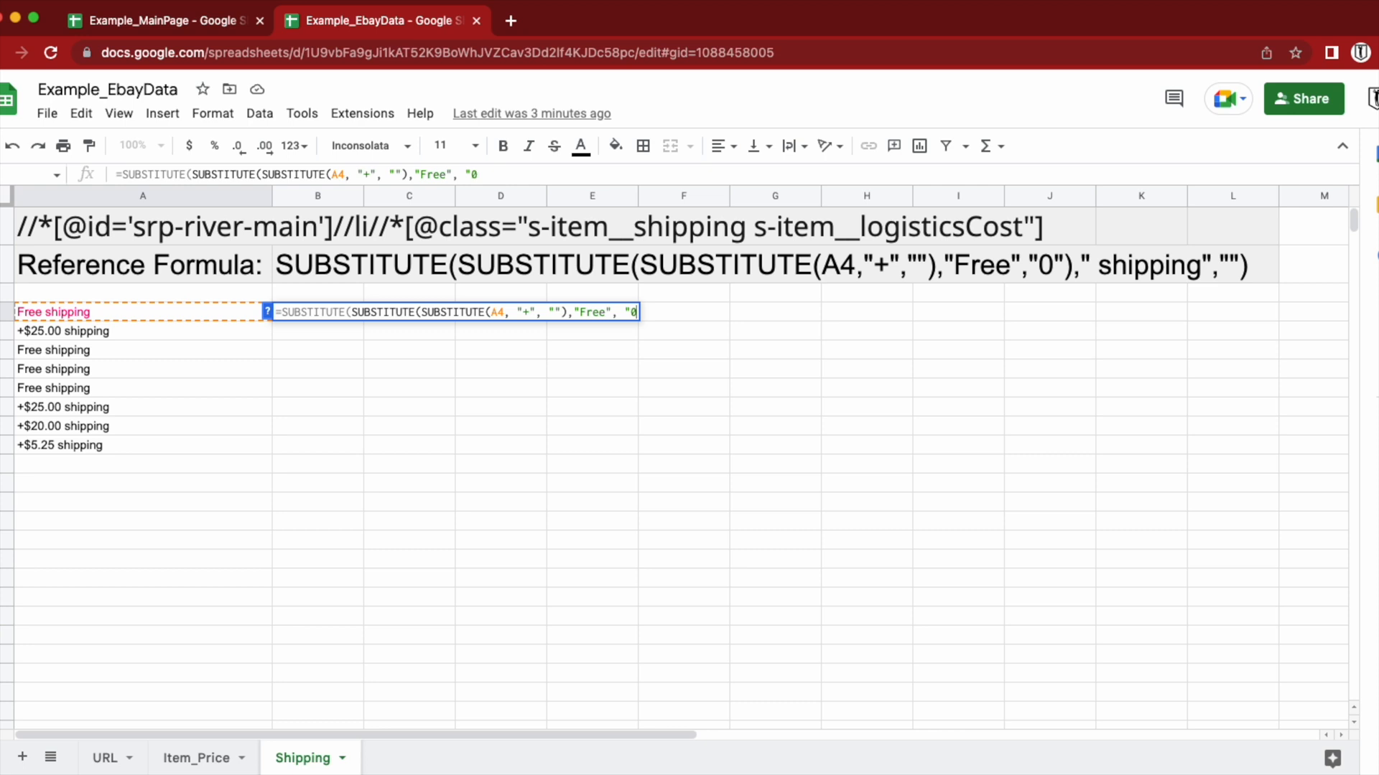
{"action": "type", "text": "\""}
{"action": "type", "text": ")"}
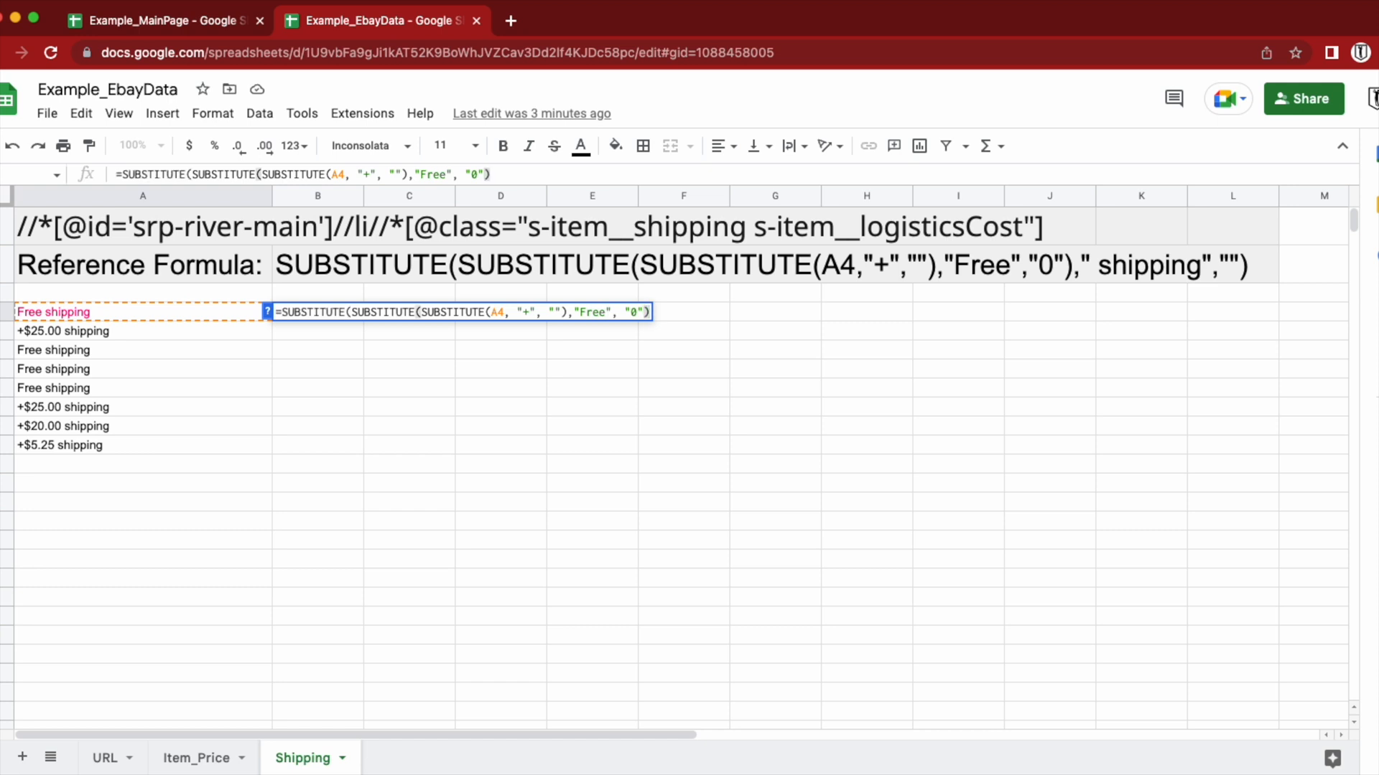
- Complete the outer SUBSTITUTE so it replaces " shipping" with an empty string, enter the formula, and decline the suggested autofill
{"action": "type", "text": ","}
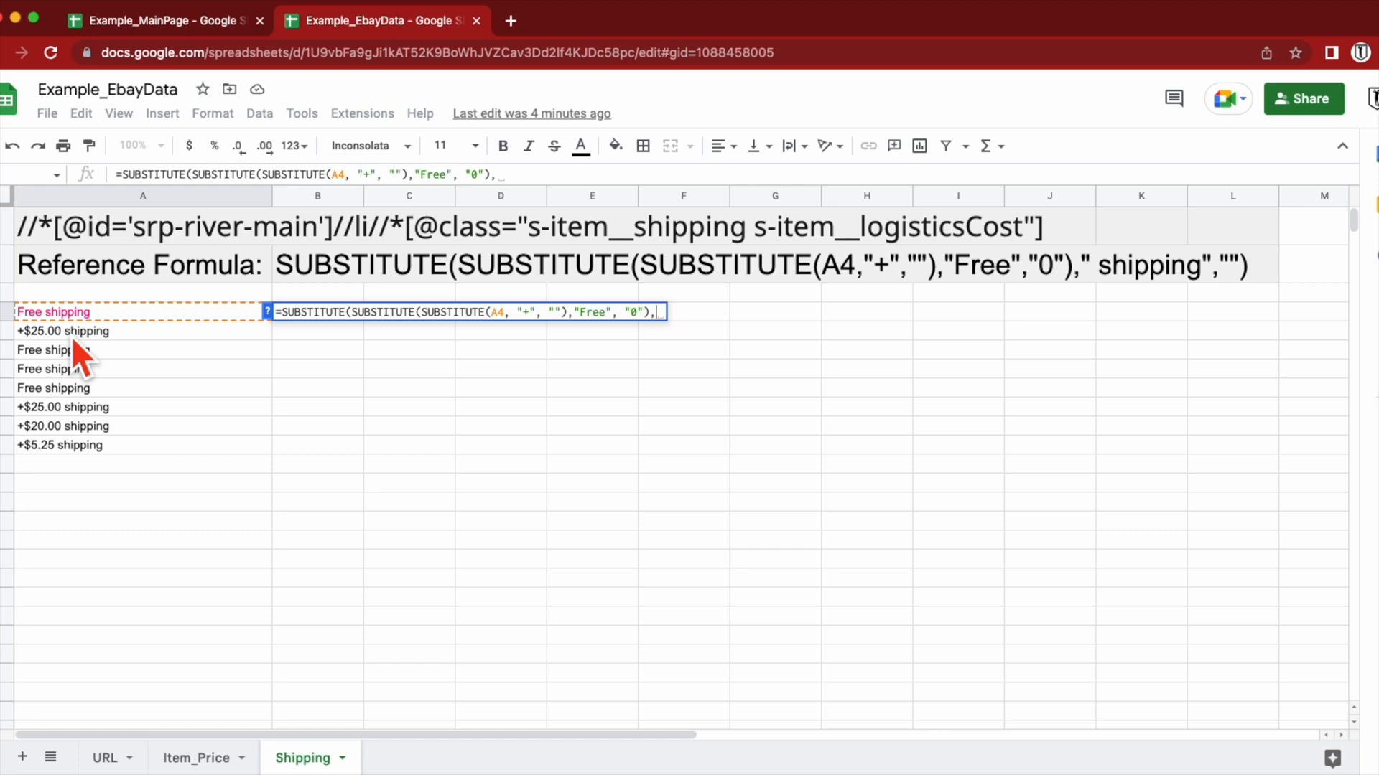
{"action": "type", "text": "\""}
{"action": "type", "text": " shippin"}
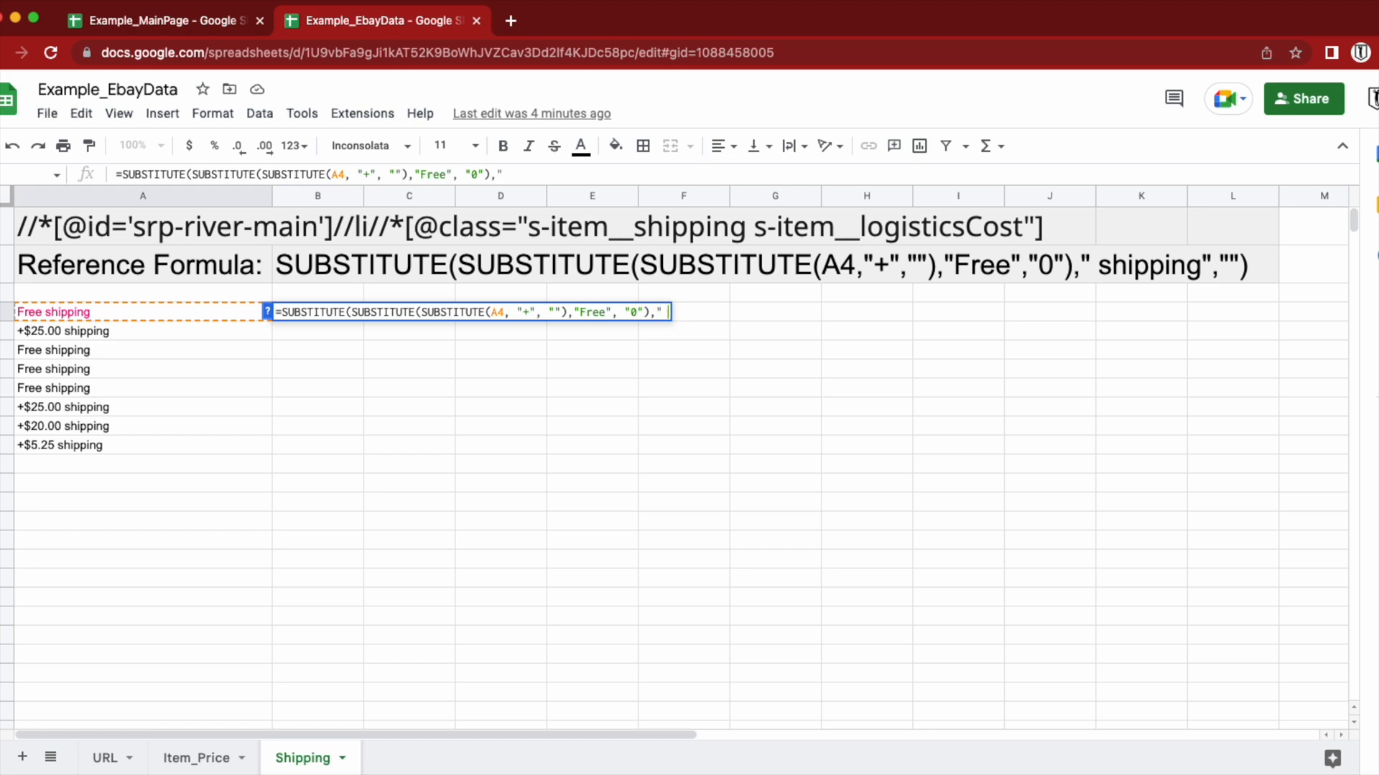
{"action": "type", "text": "g"}
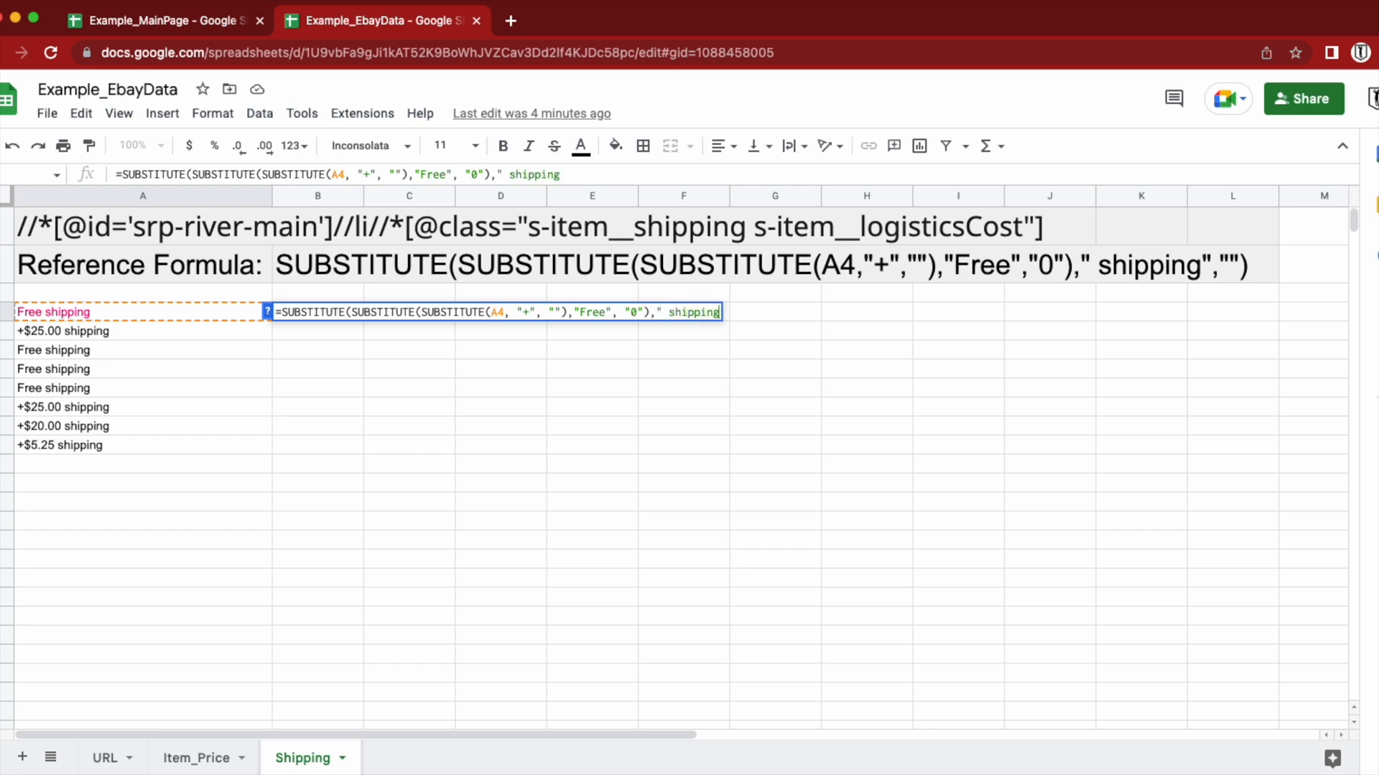
{"action": "type", "text": "\","}
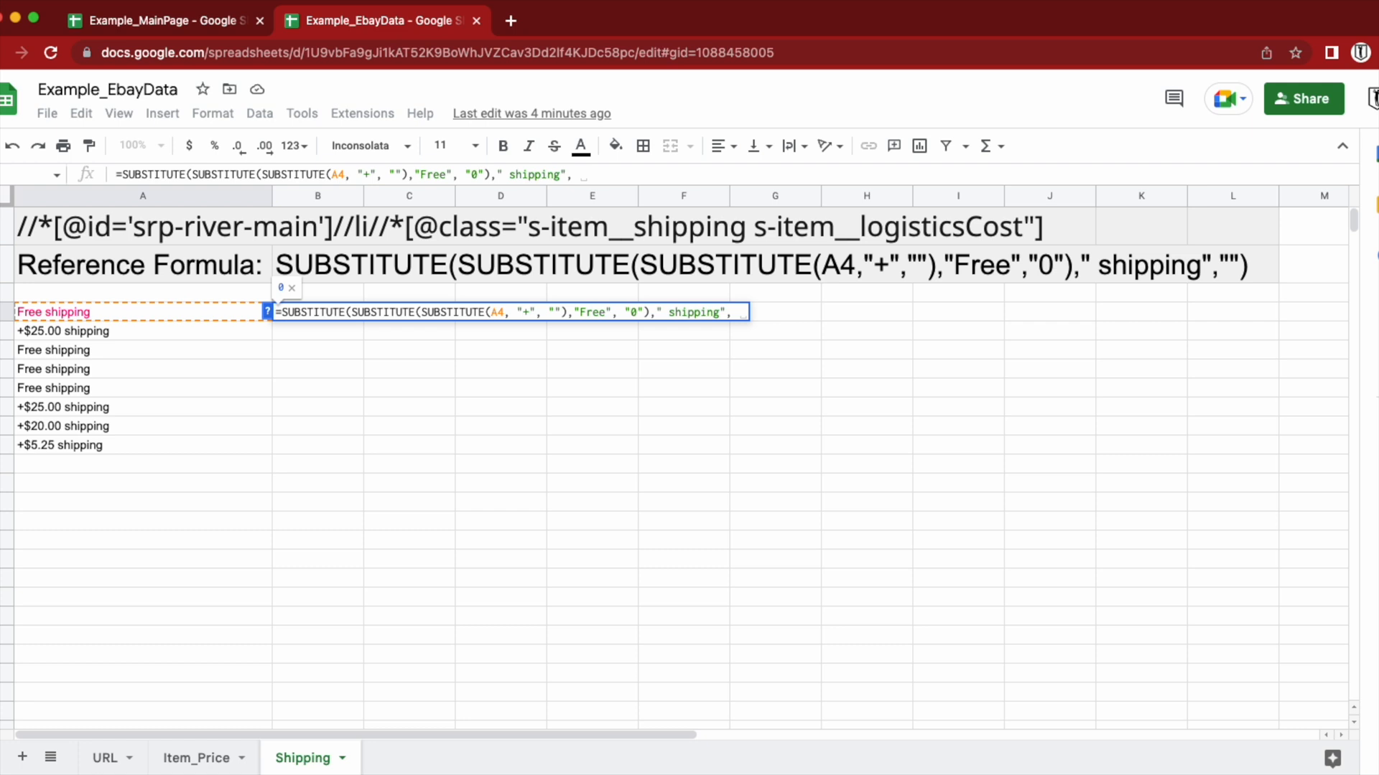
{"action": "type", "text": "\"\""}
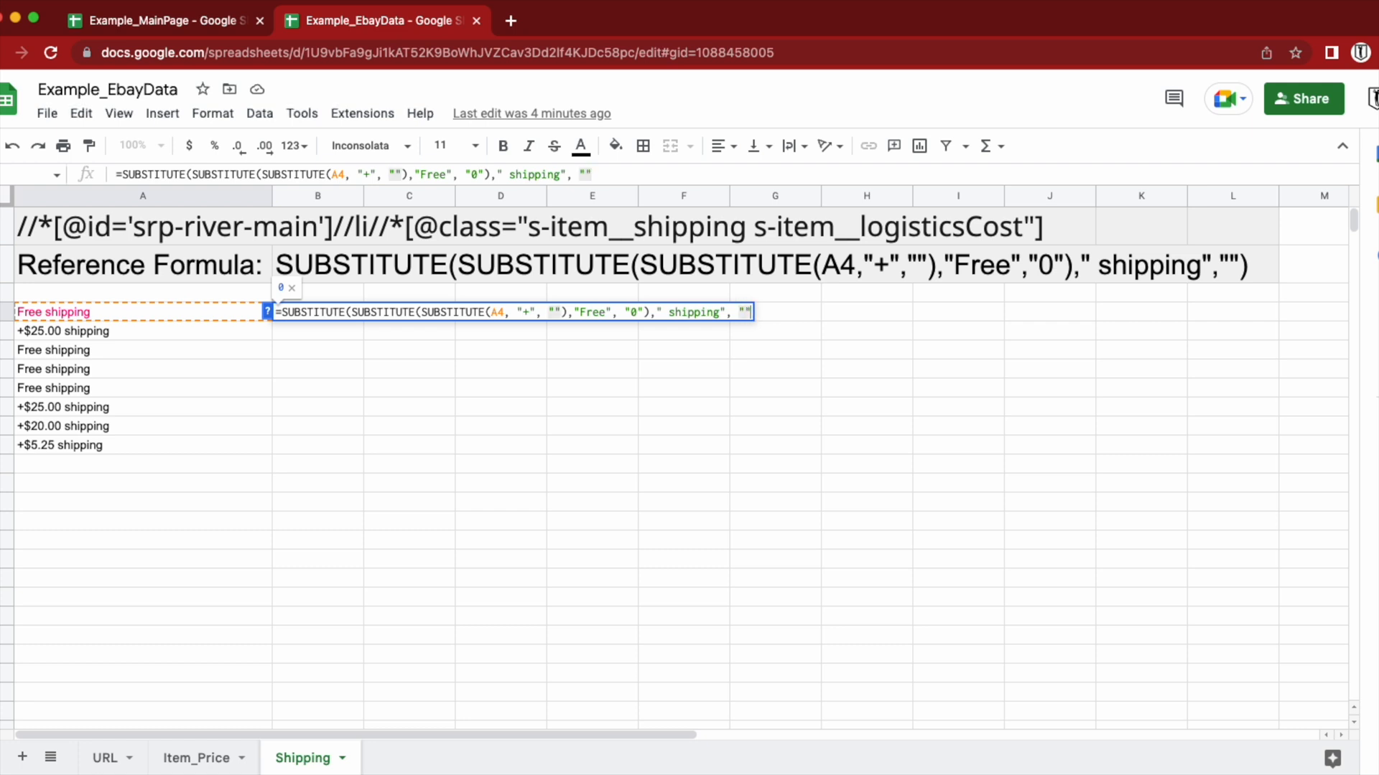
{"action": "type", "text": ")"}
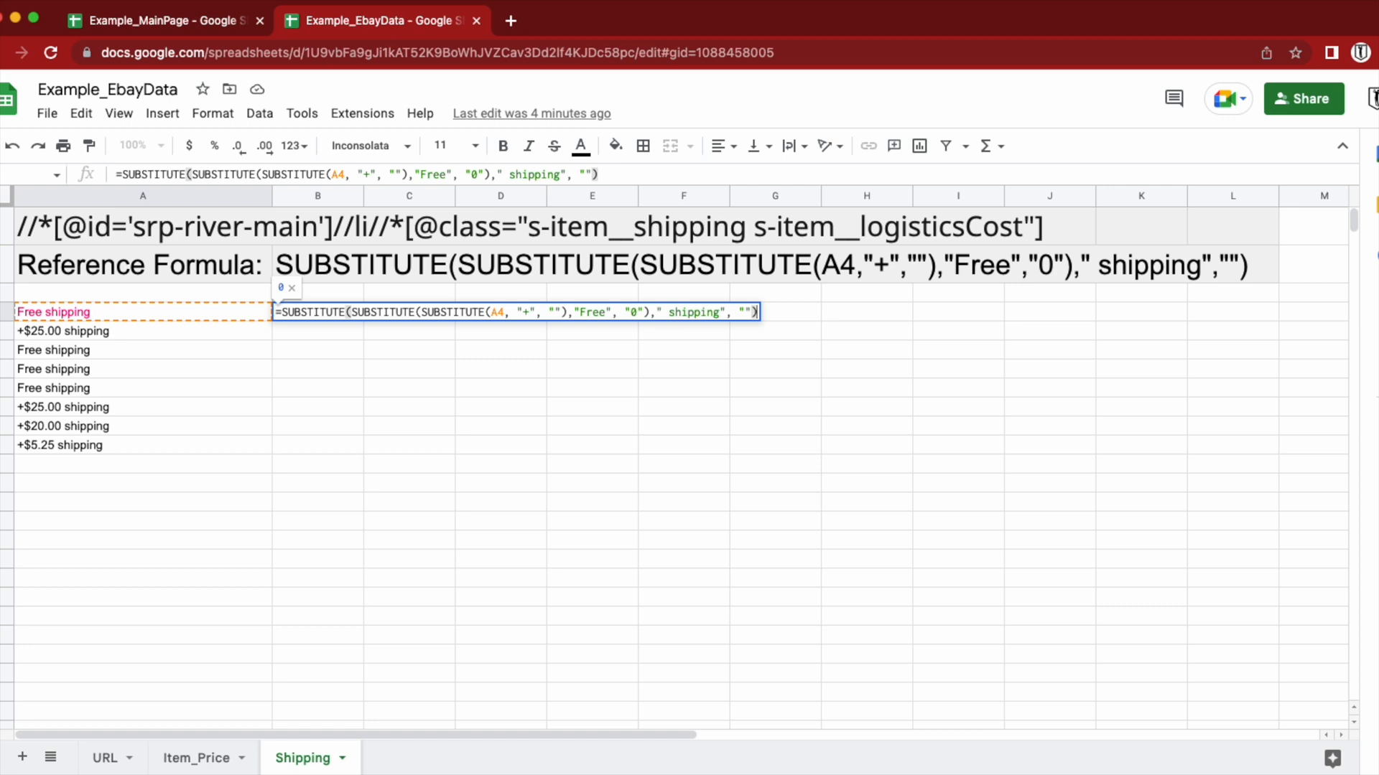
{"action": "key", "text": "Return"}
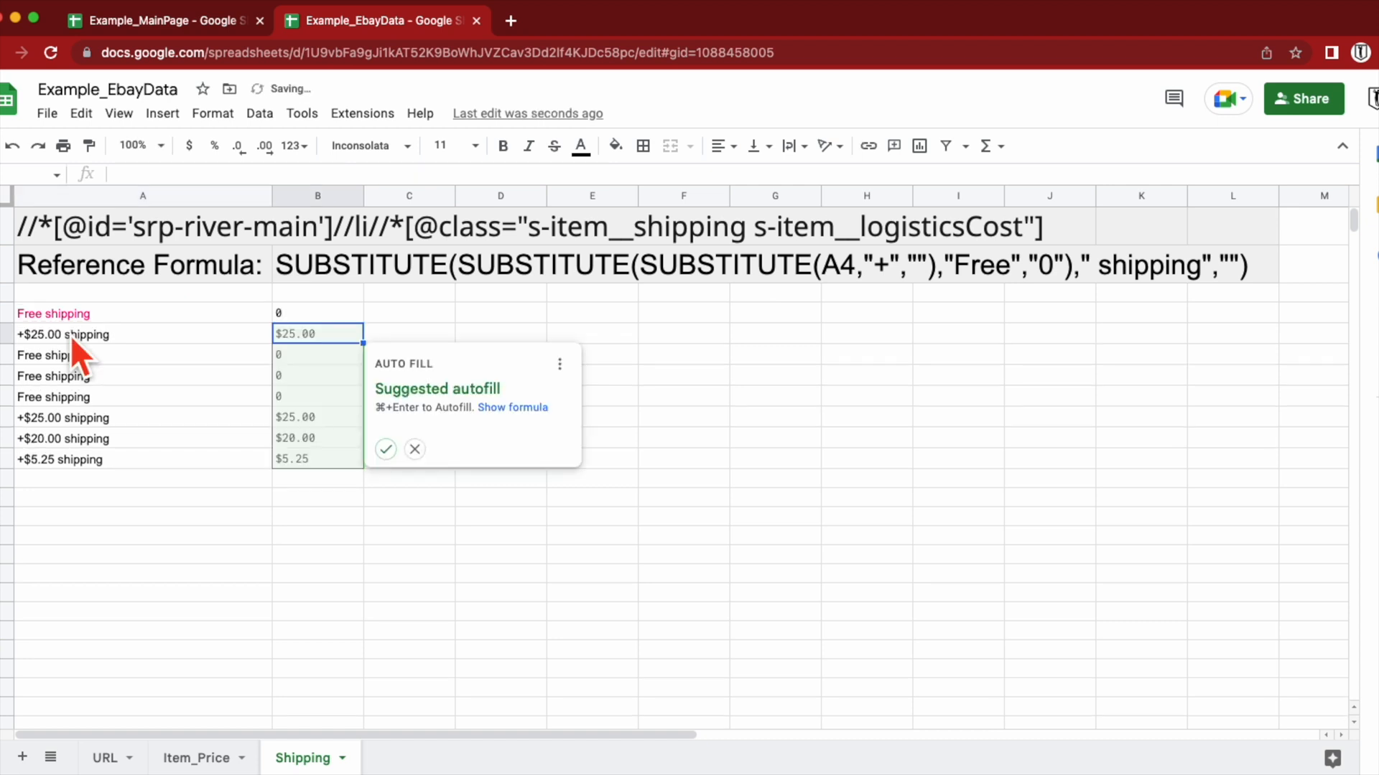
{"action": "left_click", "coordinate": [415, 450]}
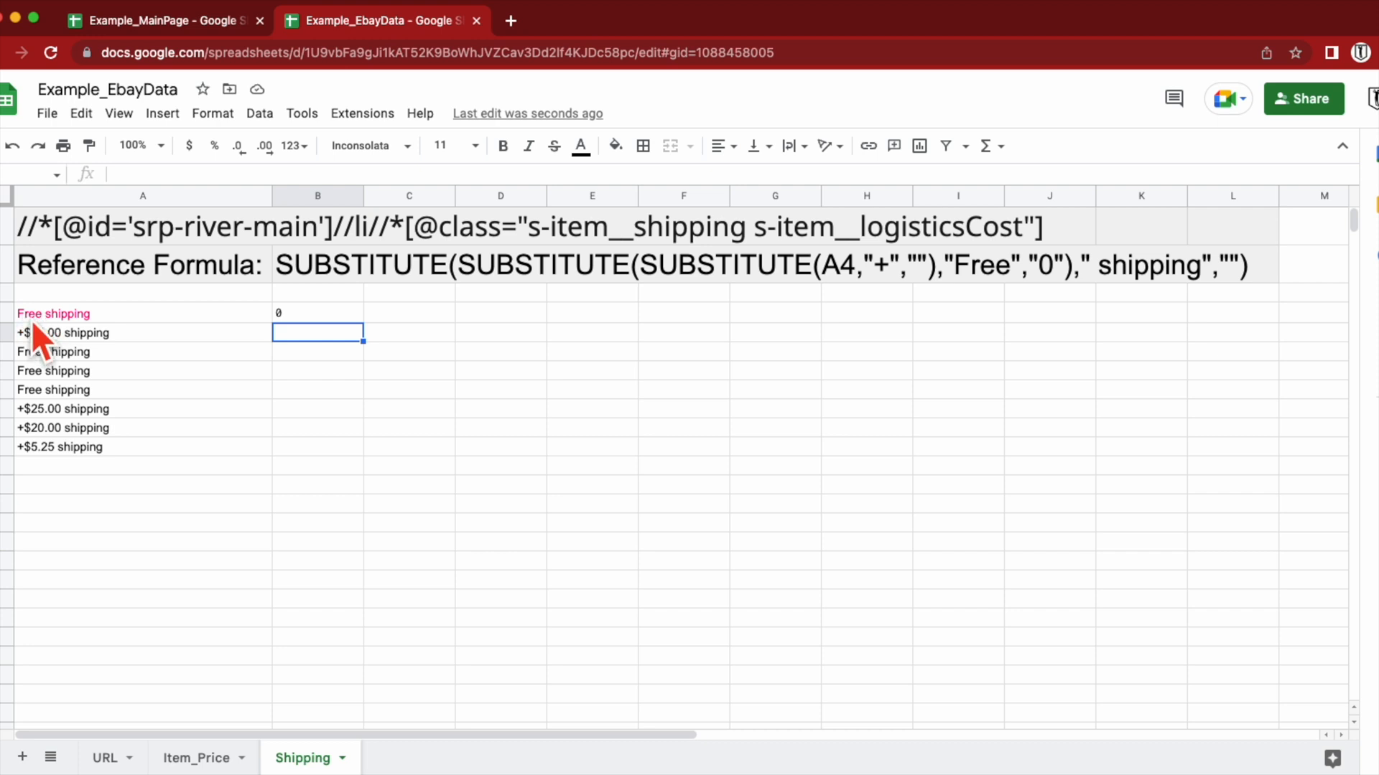
- Copy the SUBSTITUTE formula from B4 to B5:B100 and check the last filled cell and the cleaned shipping values
{"action": "left_click", "coordinate": [287, 315]}
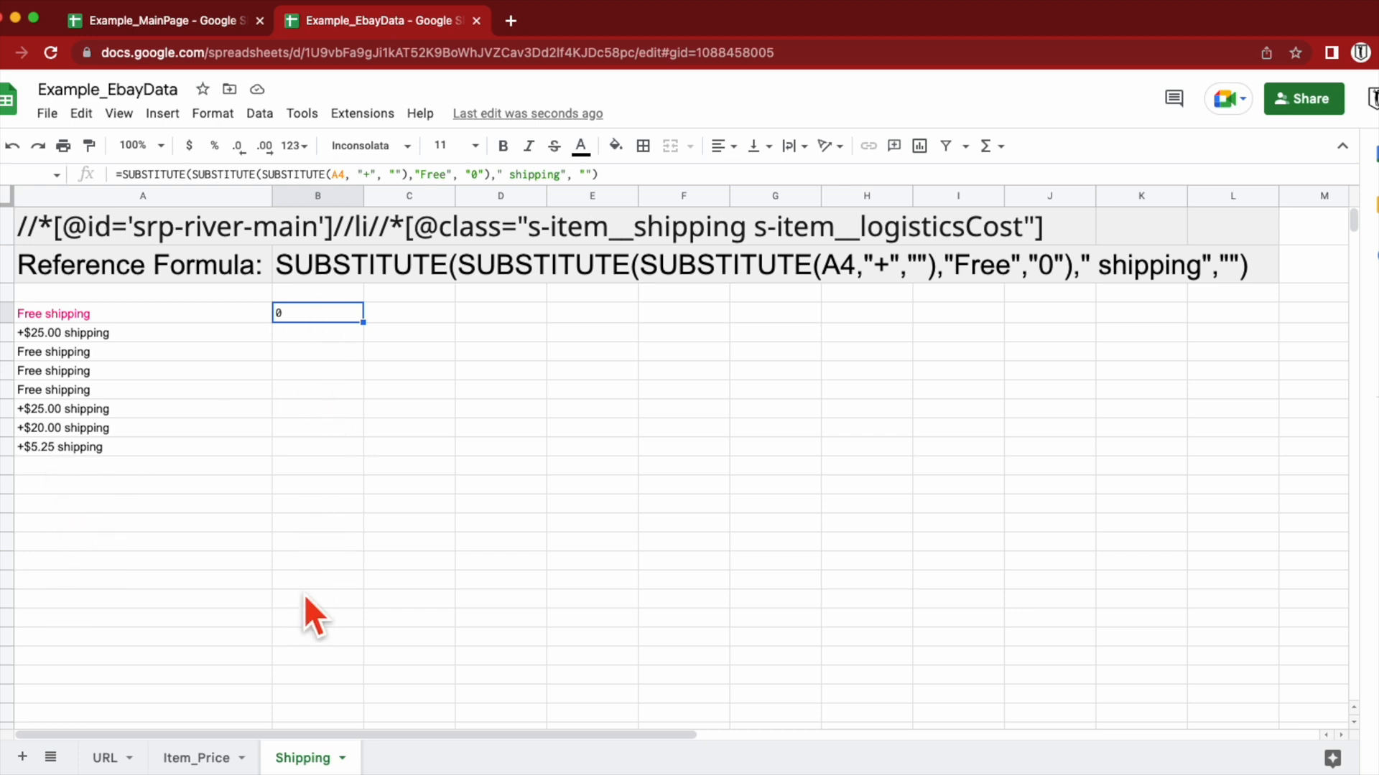
{"action": "right_click", "coordinate": [308, 317]}
{"action": "left_click", "coordinate": [383, 272]}
{"action": "left_click", "coordinate": [315, 338]}
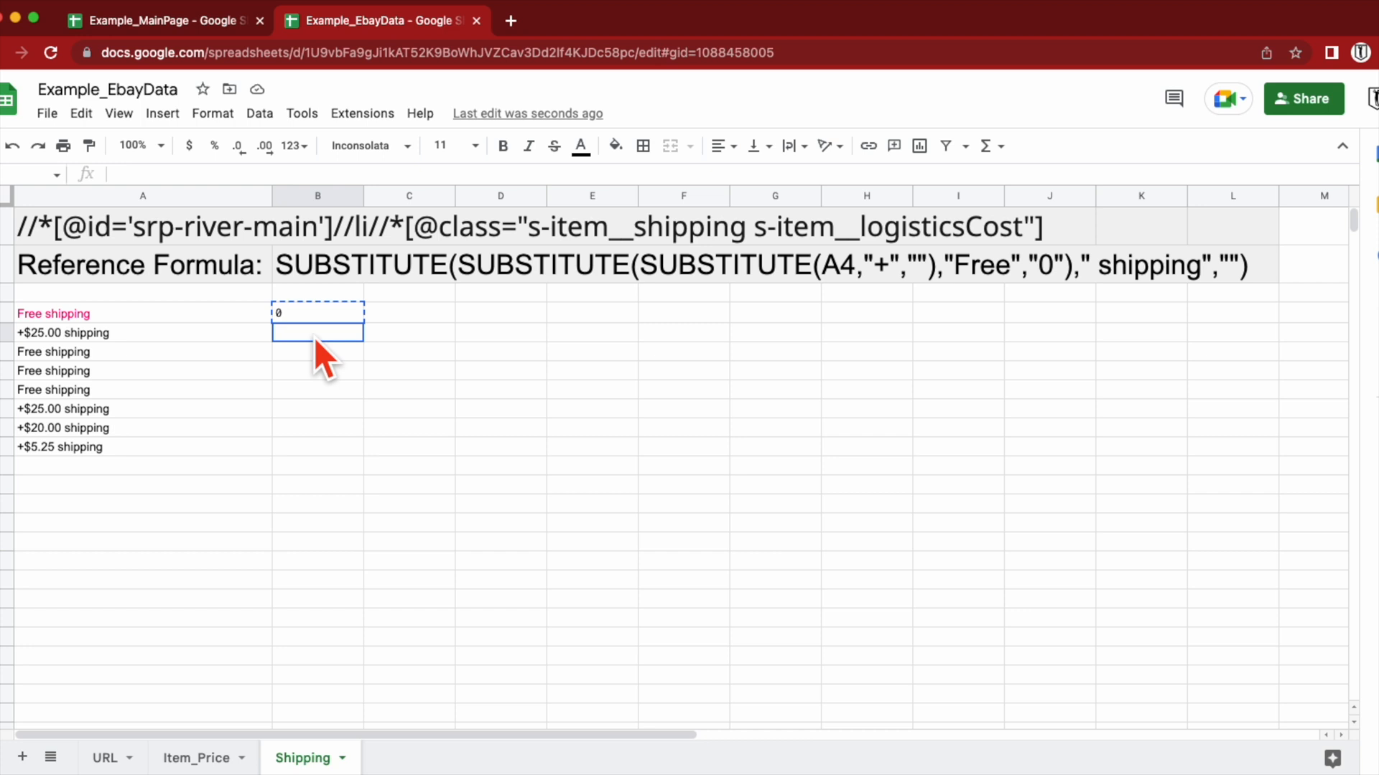
{"action": "left_click_drag", "start_coordinate": [315, 338], "coordinate": [310, 466]}
{"action": "right_click", "coordinate": [310, 466]}
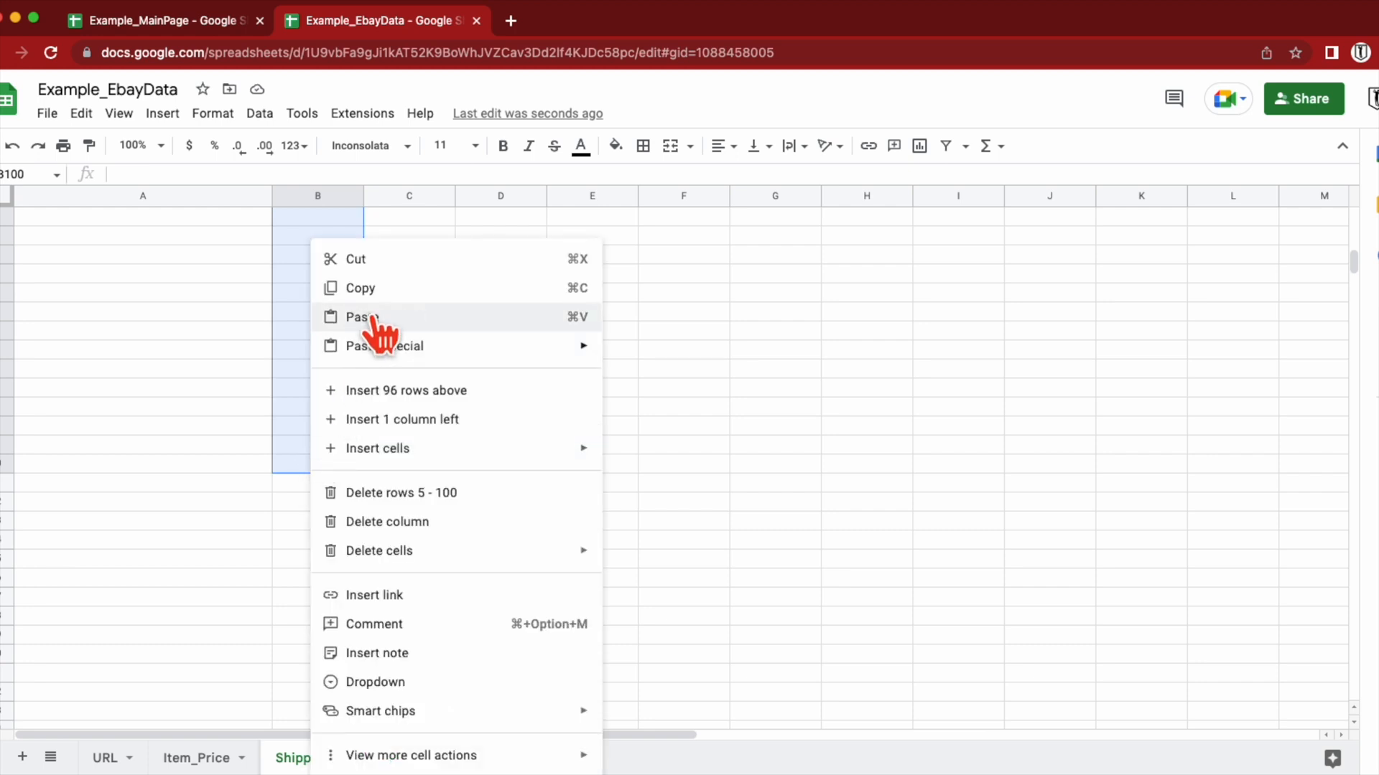
{"action": "left_click", "coordinate": [371, 321]}
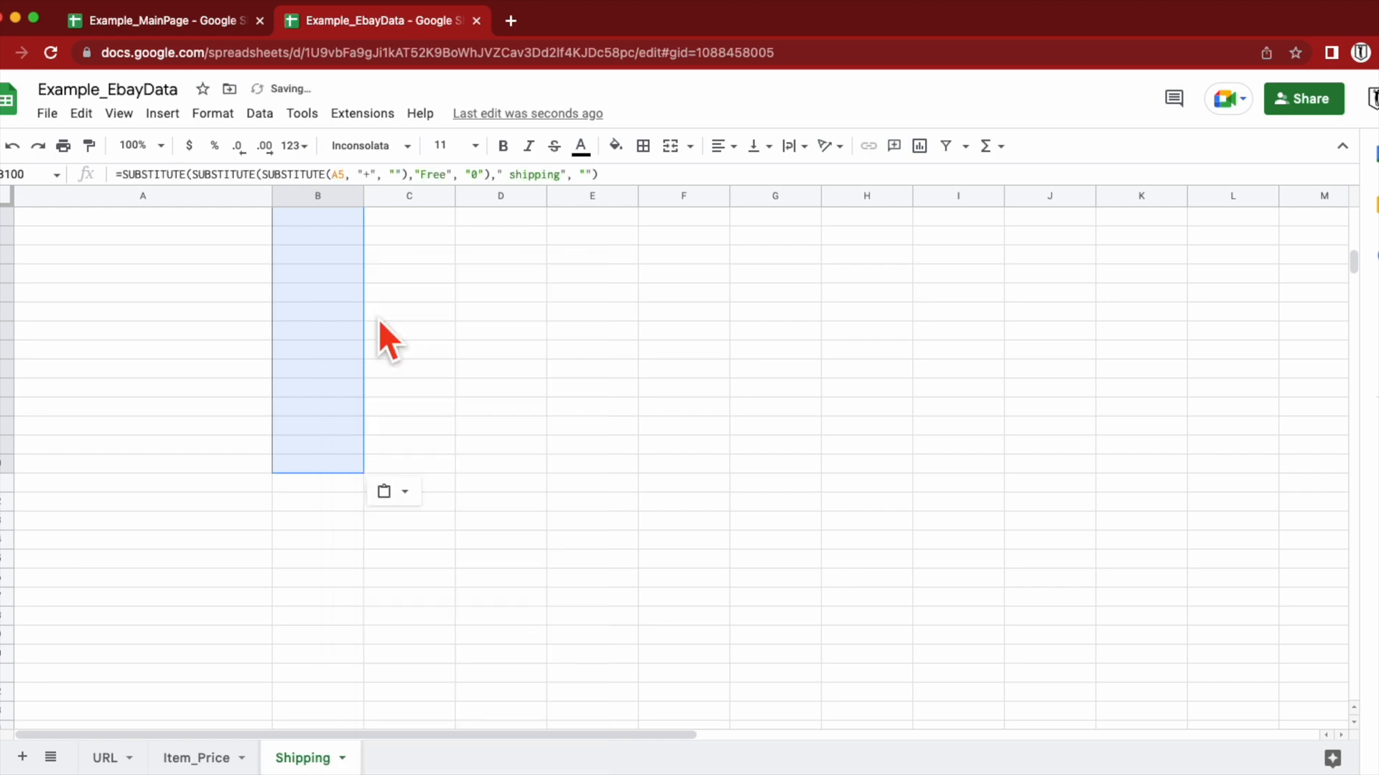
{"action": "left_click", "coordinate": [320, 465]}
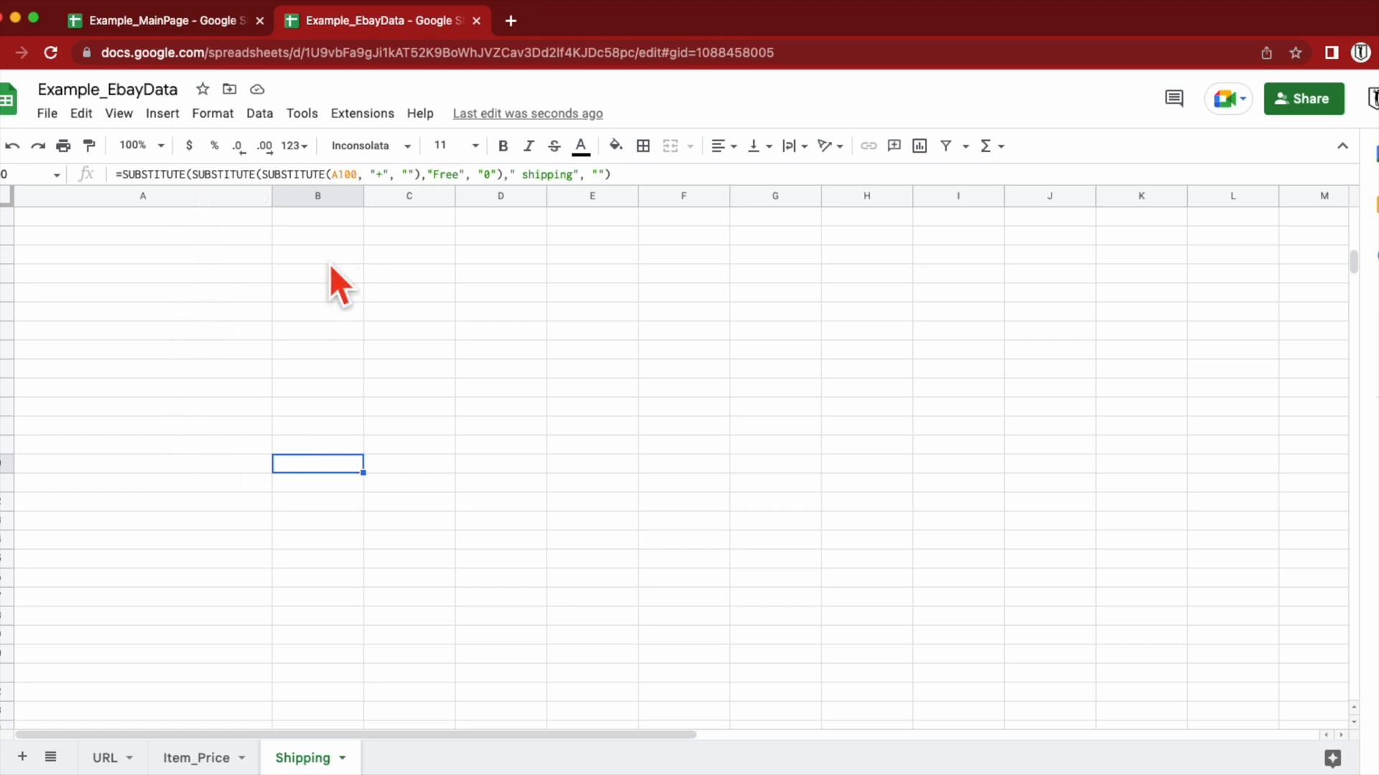
{"action": "scroll", "coordinate": [332, 431], "scroll_direction": "up", "scroll_amount": 5}
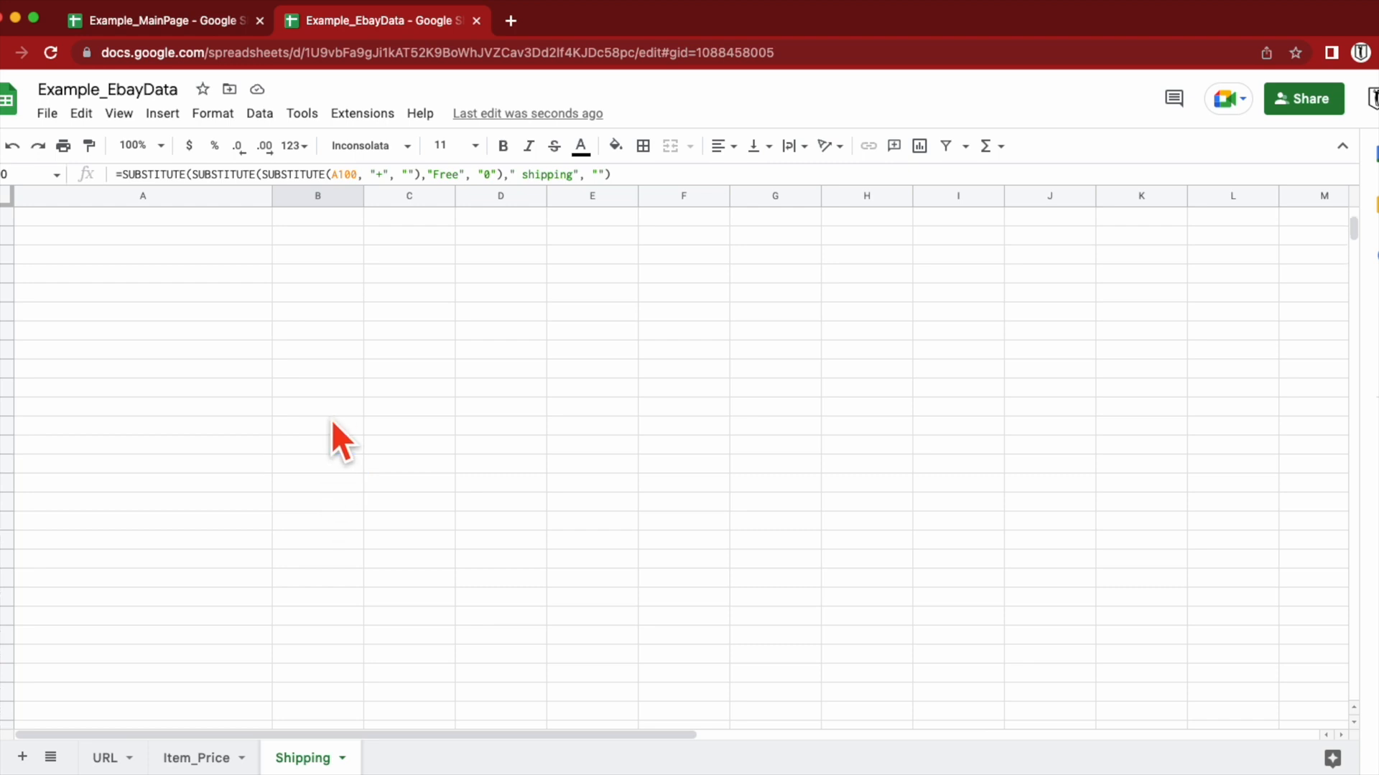
{"action": "scroll", "coordinate": [355, 435], "scroll_direction": "up", "scroll_amount": 5}
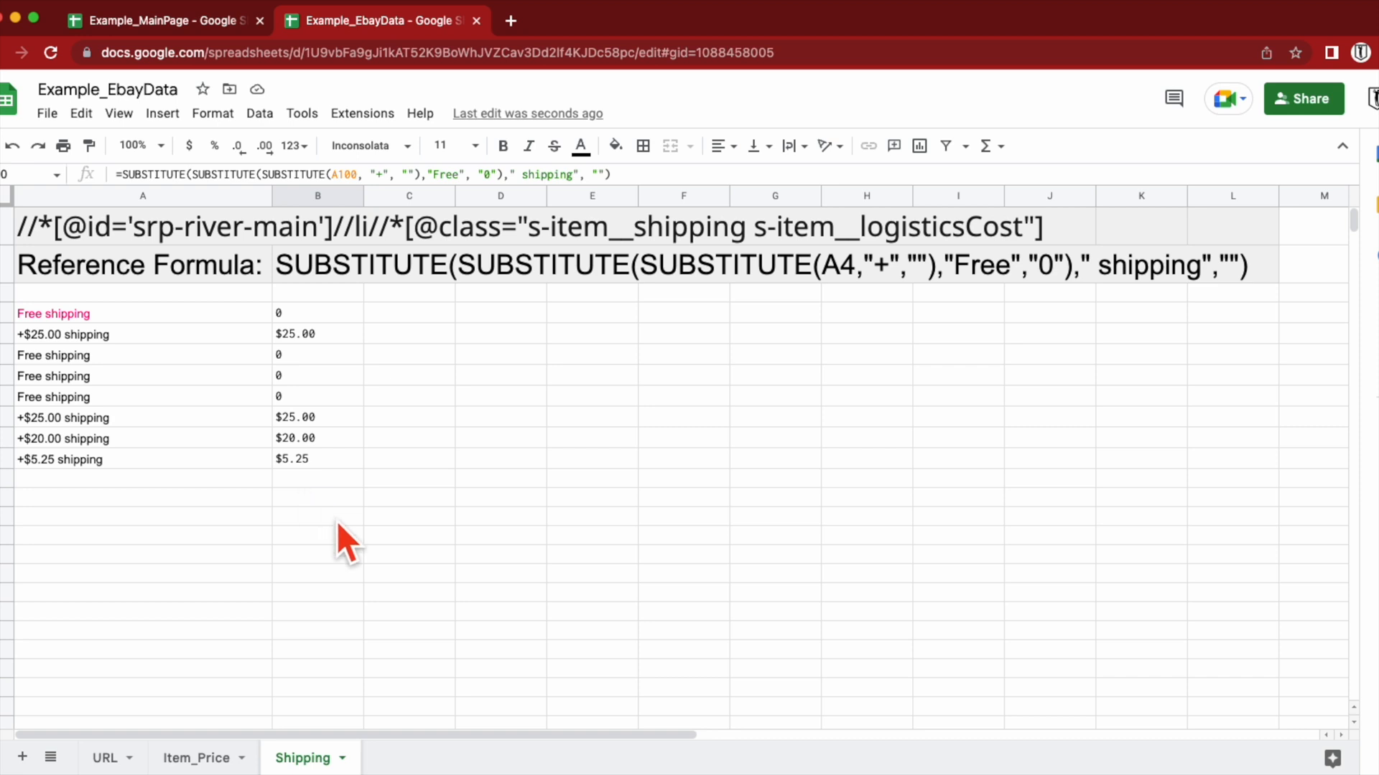
- On the Item_Price sheet, enter the header "Item Price" in A3 above the prices
{"action": "left_click", "coordinate": [194, 760]}
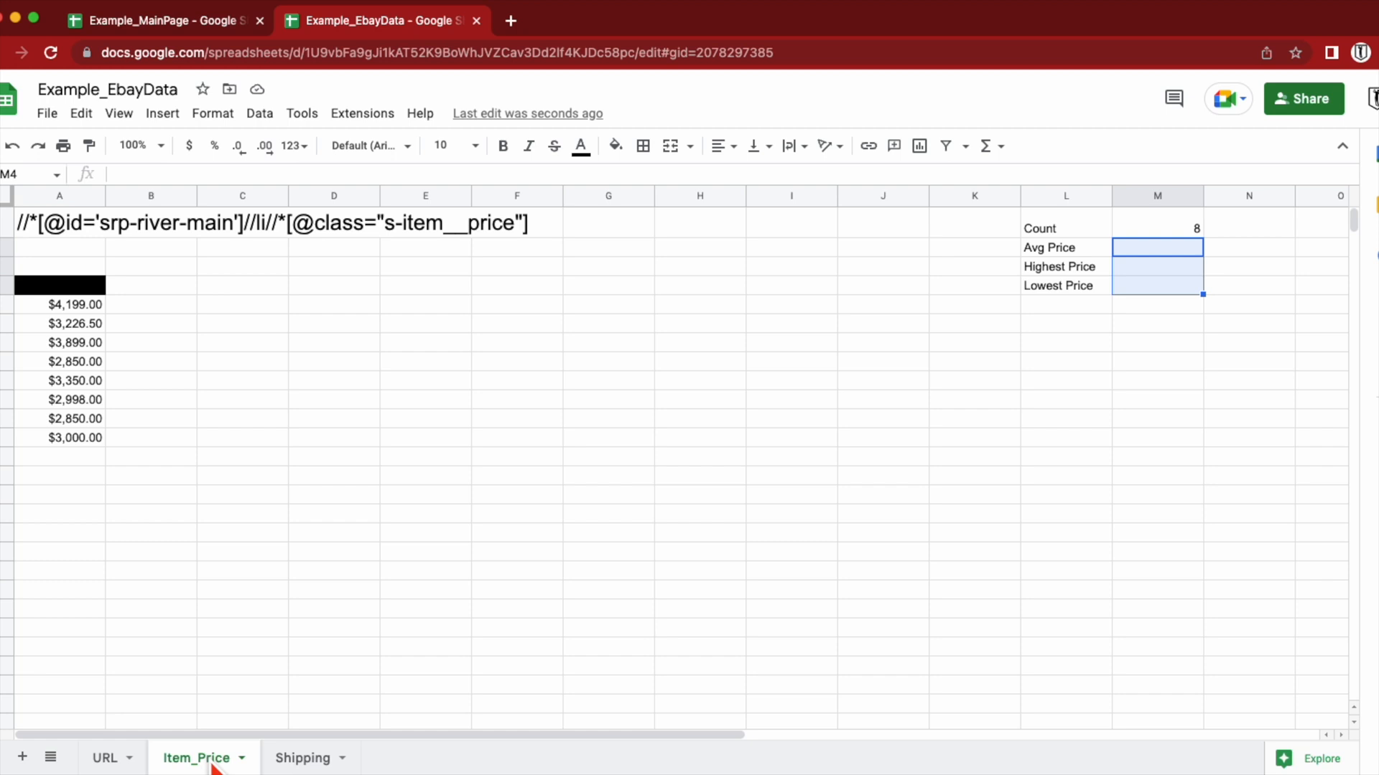
{"action": "left_click", "coordinate": [556, 425]}
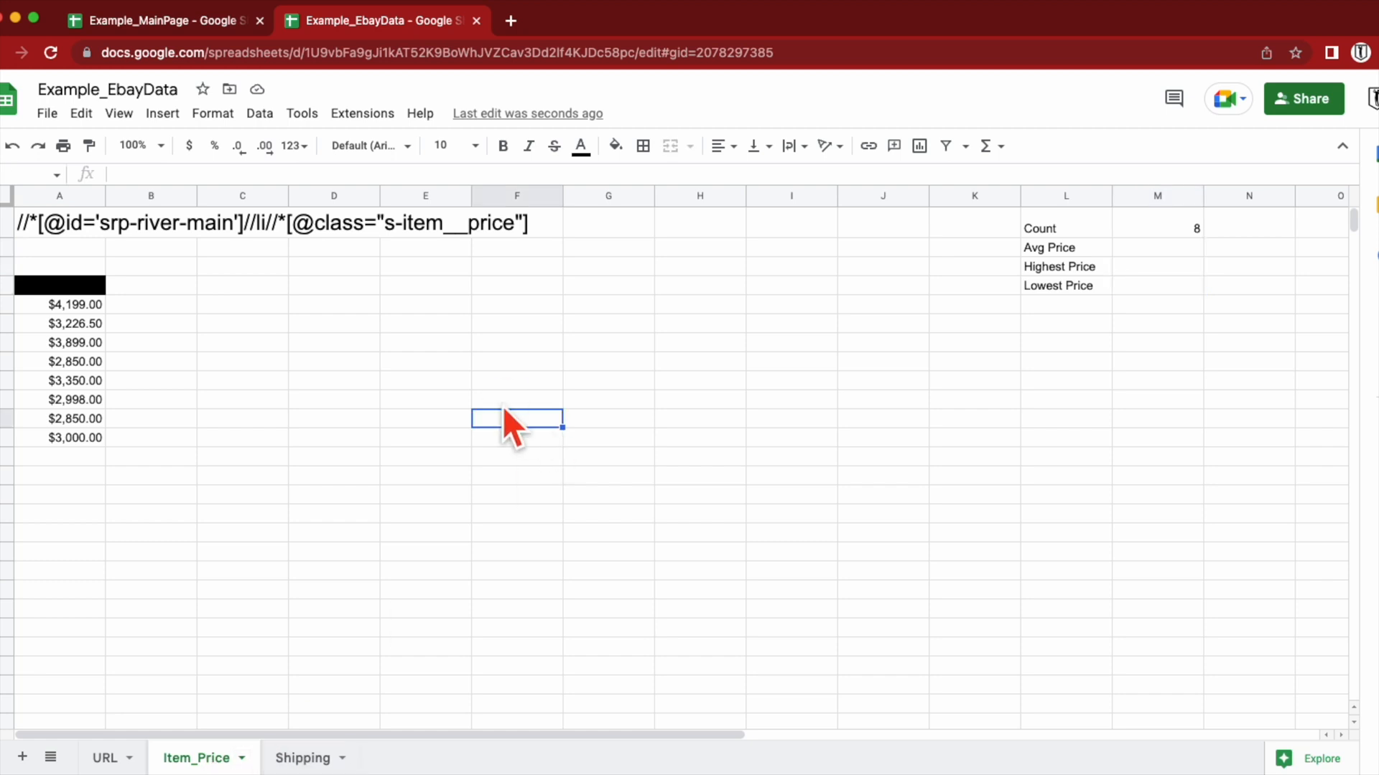
{"action": "left_click", "coordinate": [75, 272]}
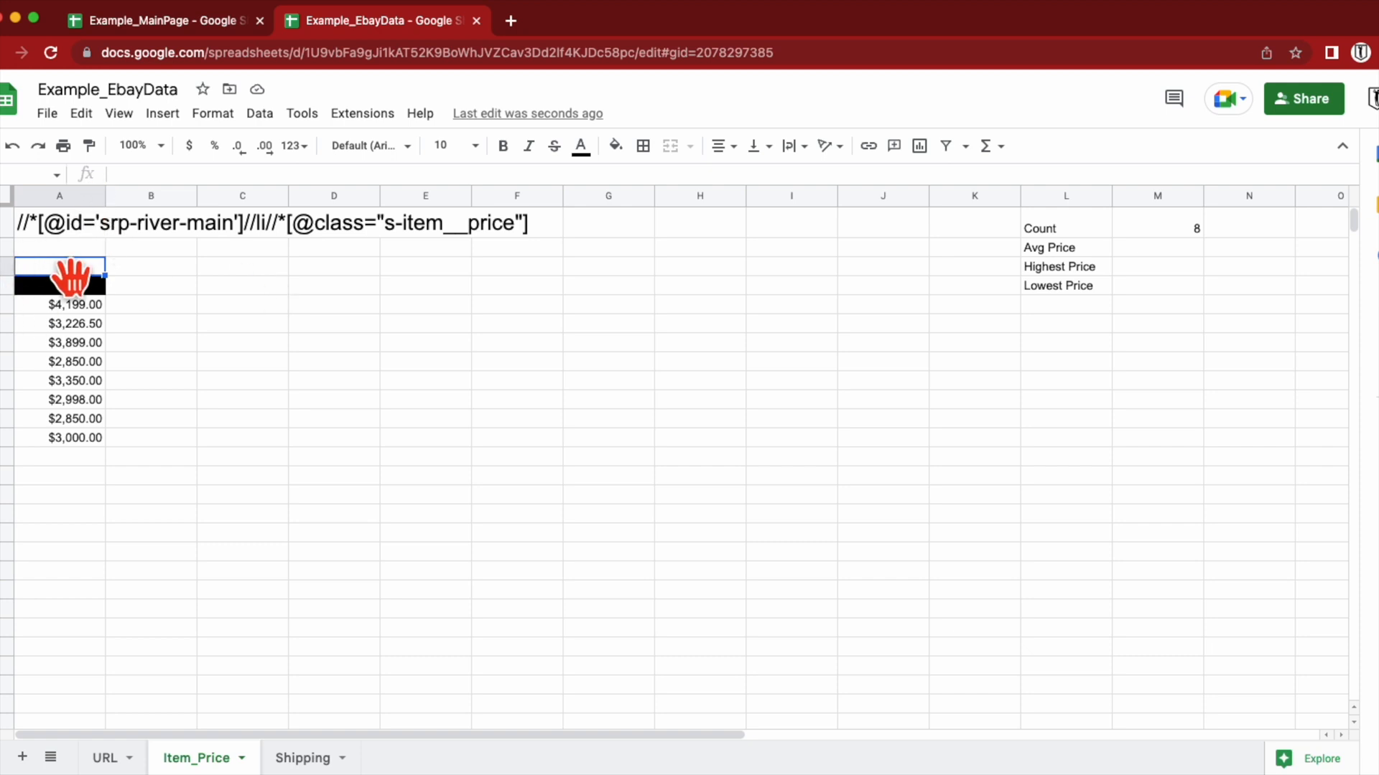
{"action": "type", "text": "Item Price"}
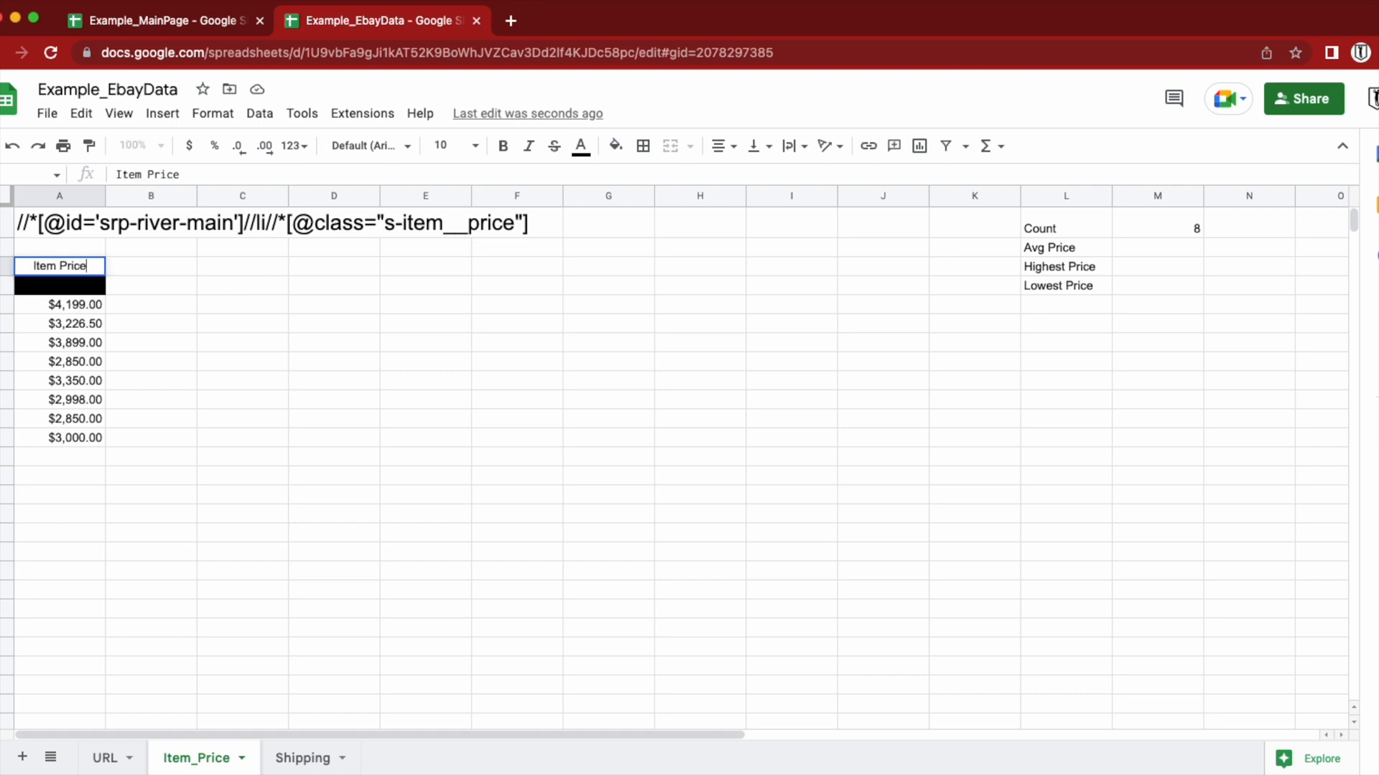
{"action": "key", "text": "Return"}
- Enter the header "Shipping" in D3 and "Total Price" in E3
{"action": "key", "text": "Up"}
{"action": "key", "text": "Right"}
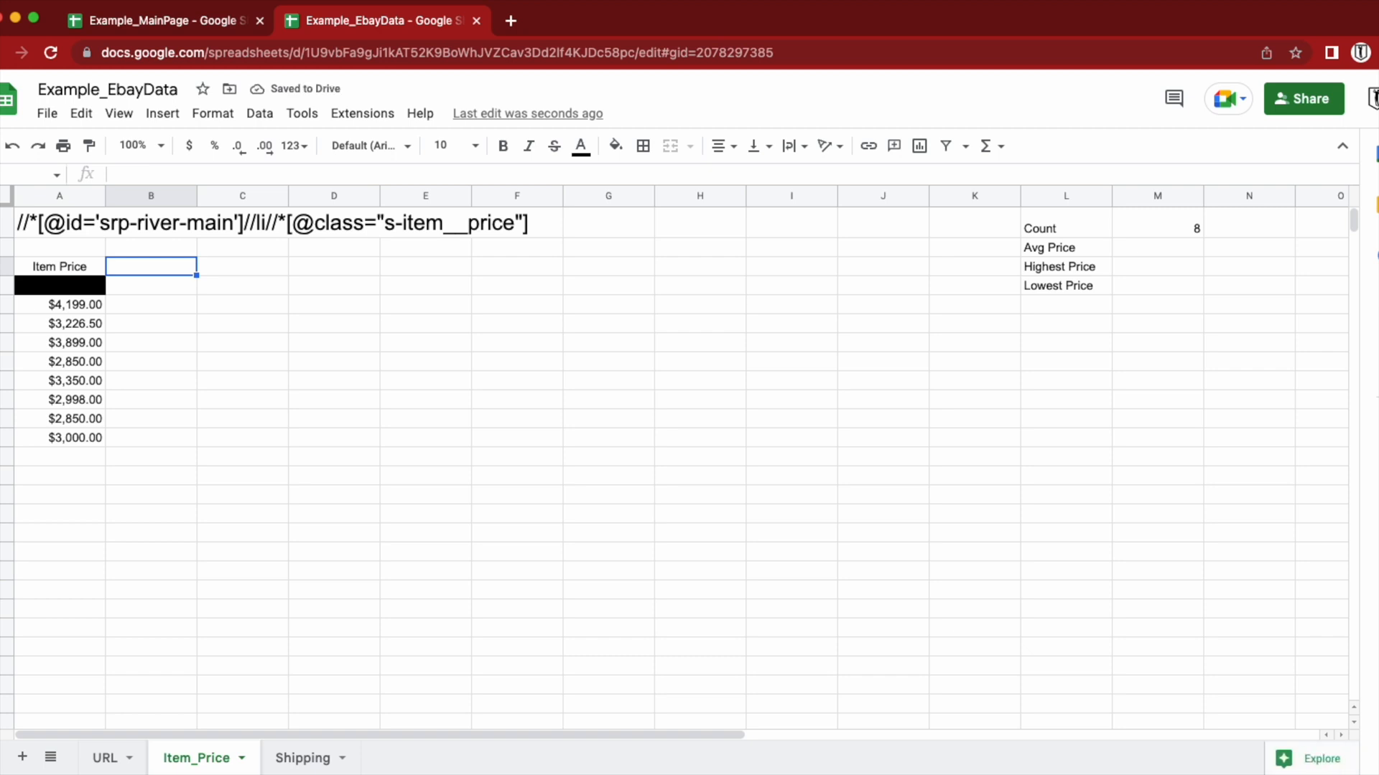
{"action": "key", "text": "Right"}
{"action": "key", "text": "Right"}
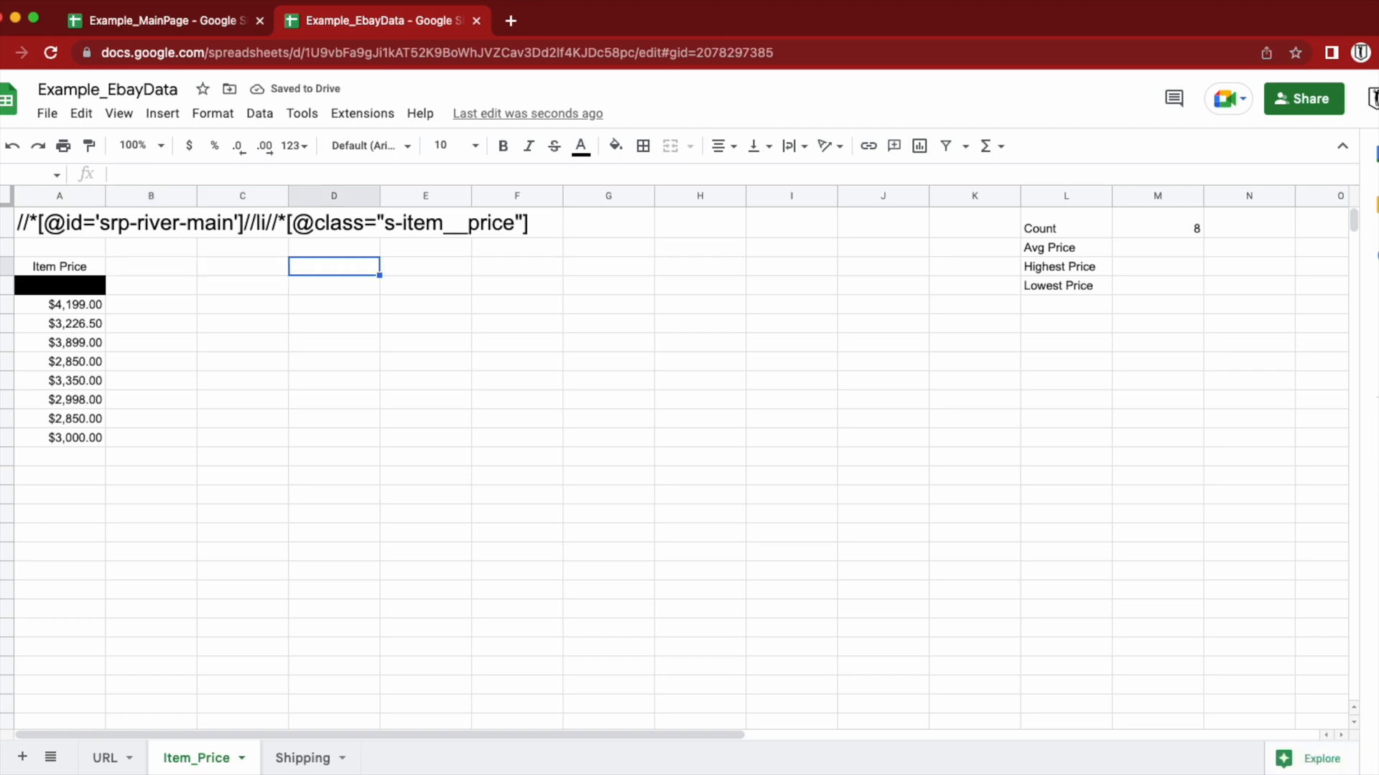
{"action": "key", "text": "Left"}
{"action": "key", "text": "Left"}
{"action": "key", "text": "Right"}
{"action": "key", "text": "Right"}
{"action": "type", "text": "Shipping"}
{"action": "key", "text": "Tab"}
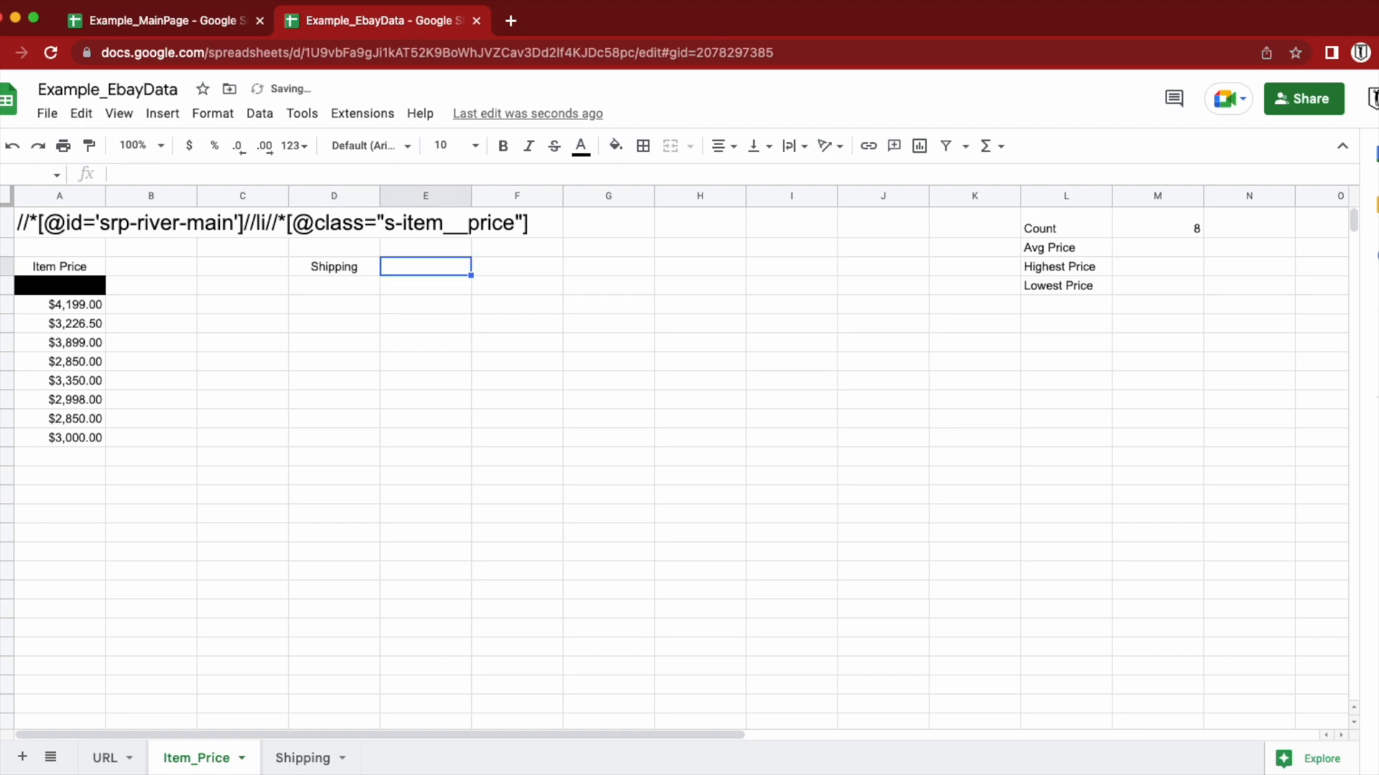
{"action": "type", "text": "Total "}
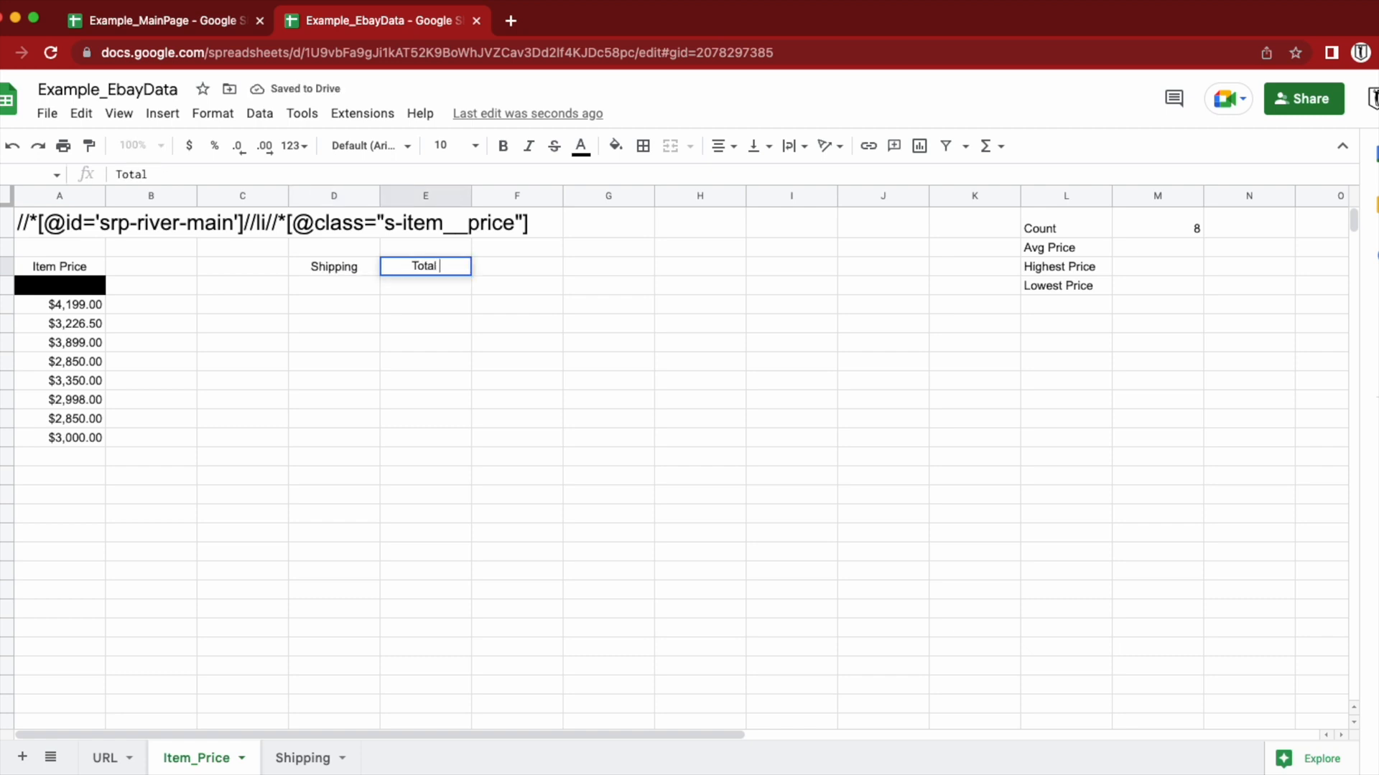
{"action": "type", "text": "Price"}
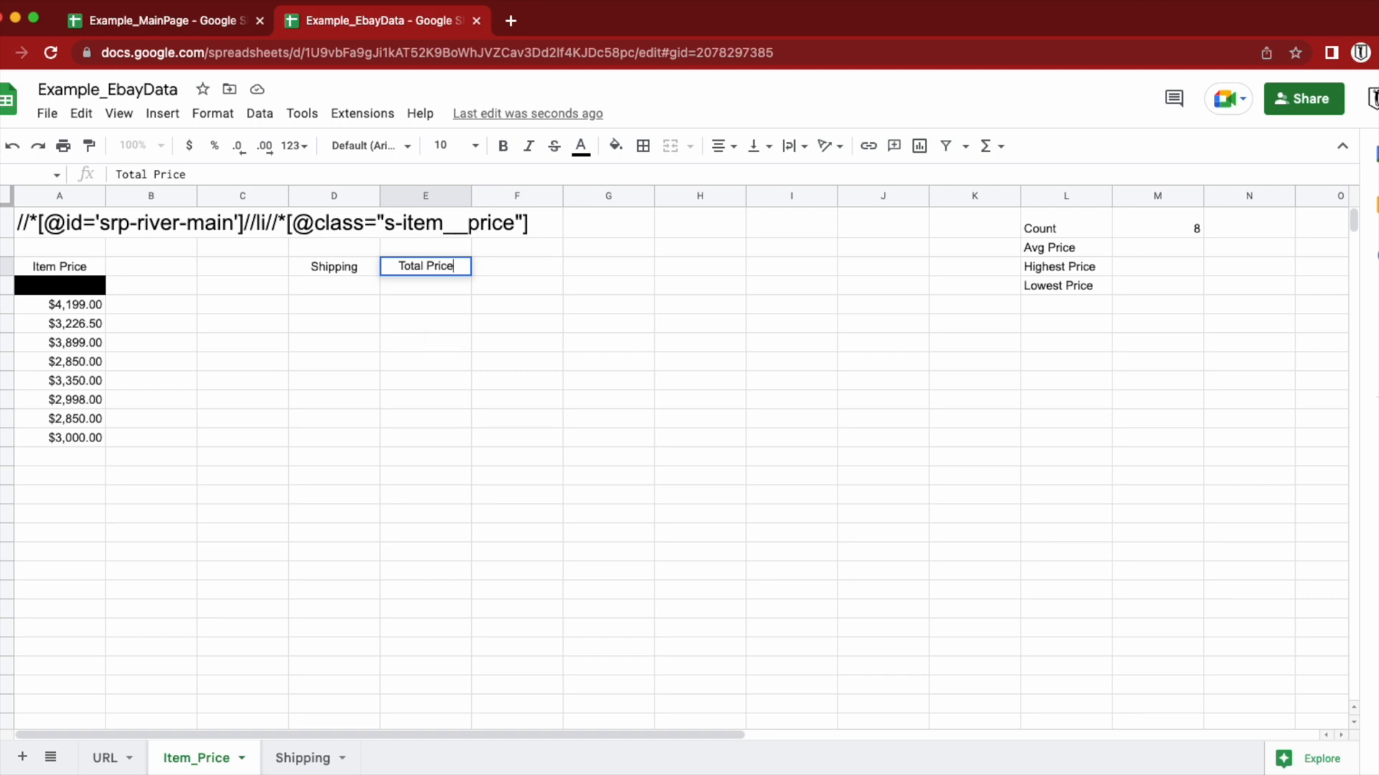
{"action": "key", "text": "Tab"}
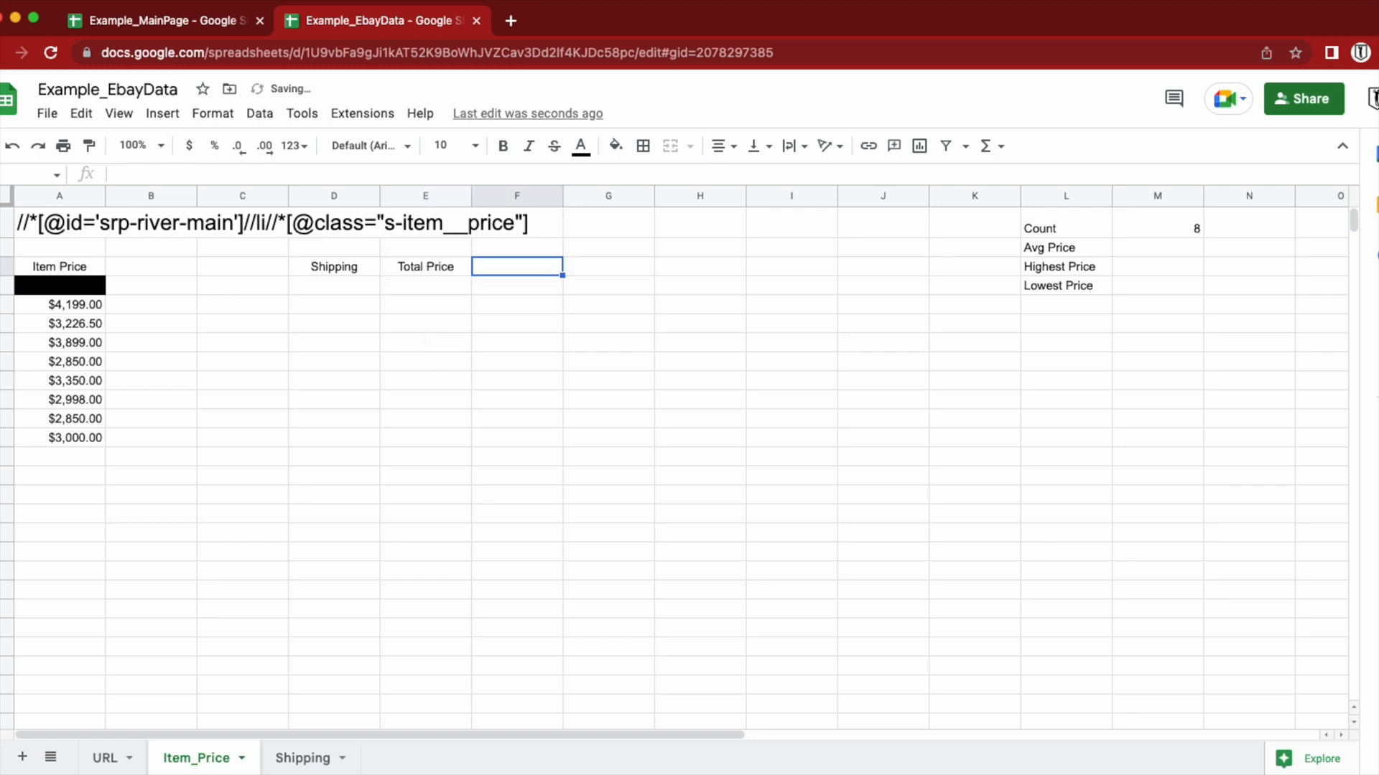
- Make the Item Price, Shipping and Total Price headers in row 3 bold
{"action": "left_click", "coordinate": [59, 271]}
{"action": "left_click", "coordinate": [503, 146]}
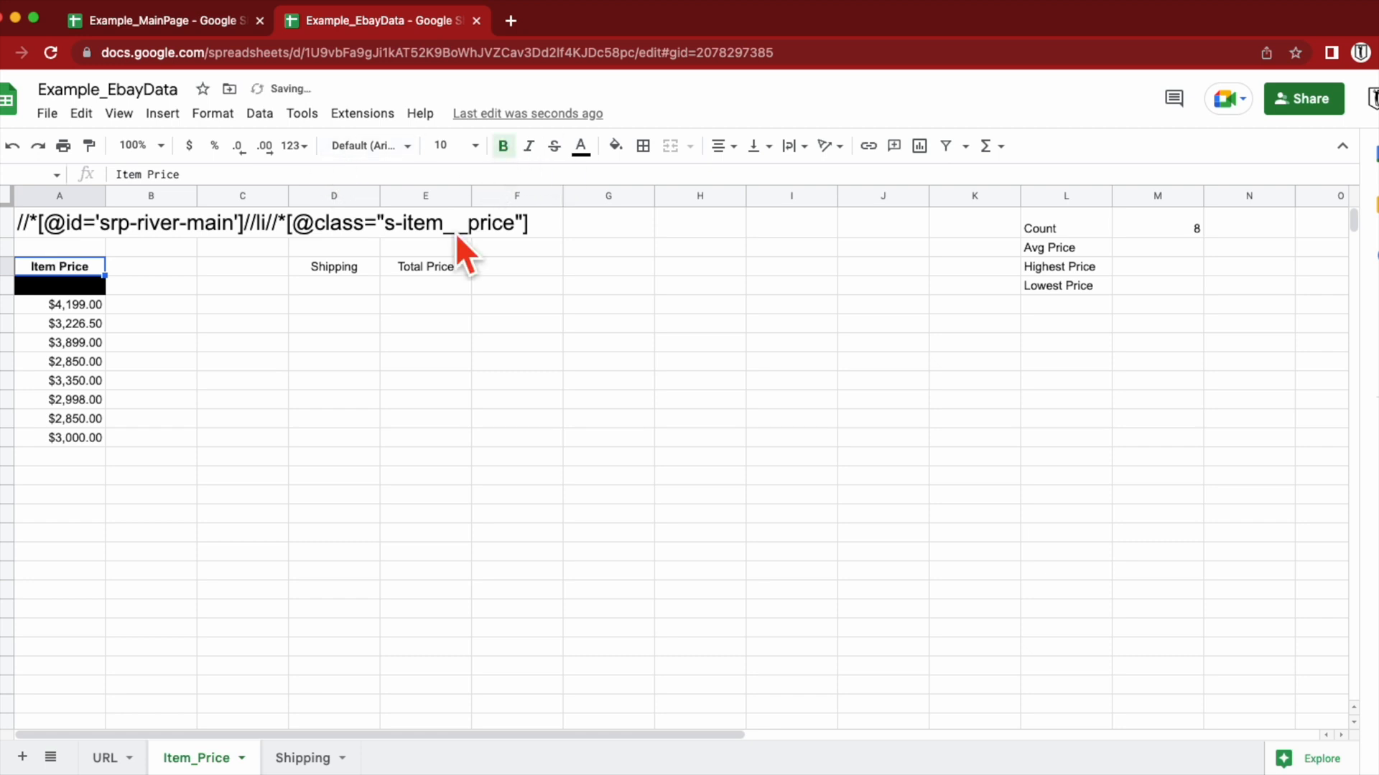
{"action": "left_click_drag", "start_coordinate": [343, 268], "coordinate": [424, 267]}
{"action": "left_click", "coordinate": [502, 146]}
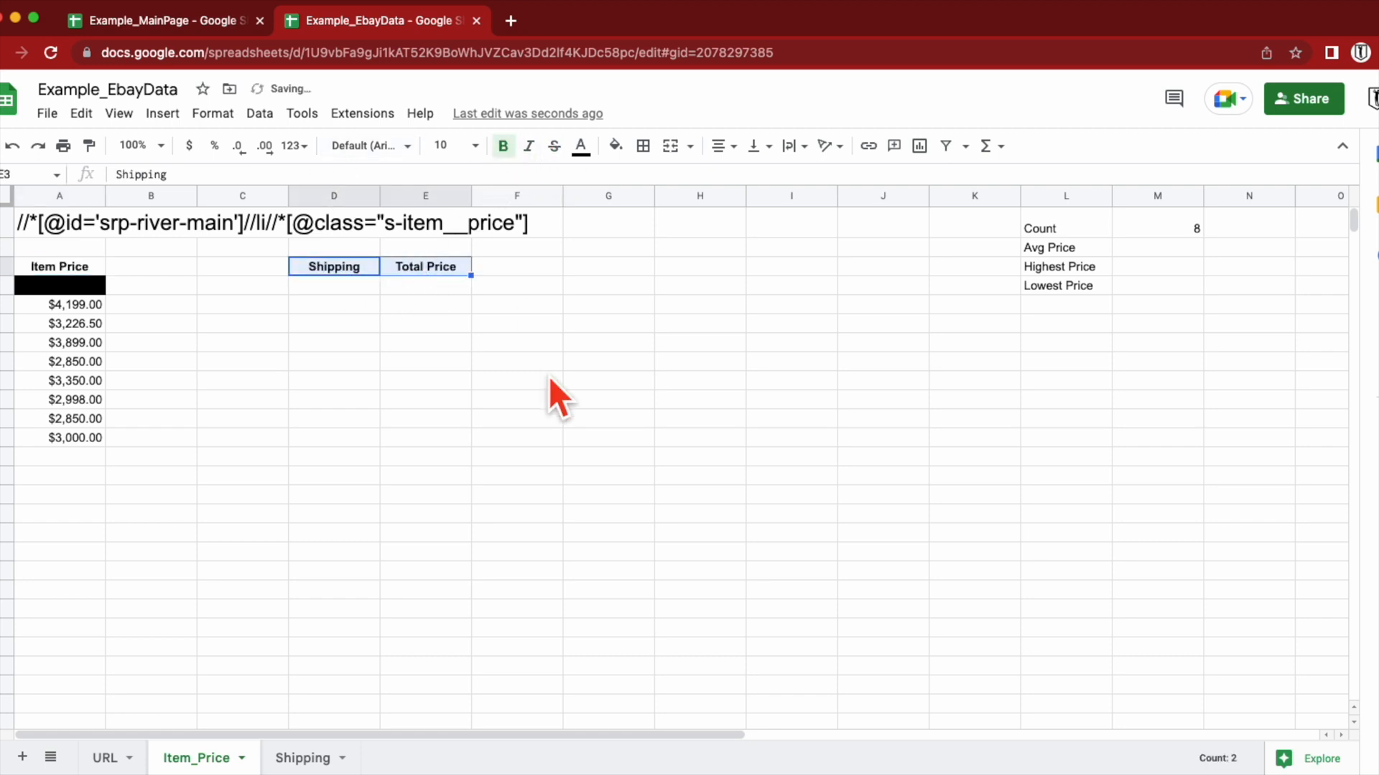
{"action": "left_click", "coordinate": [545, 366]}
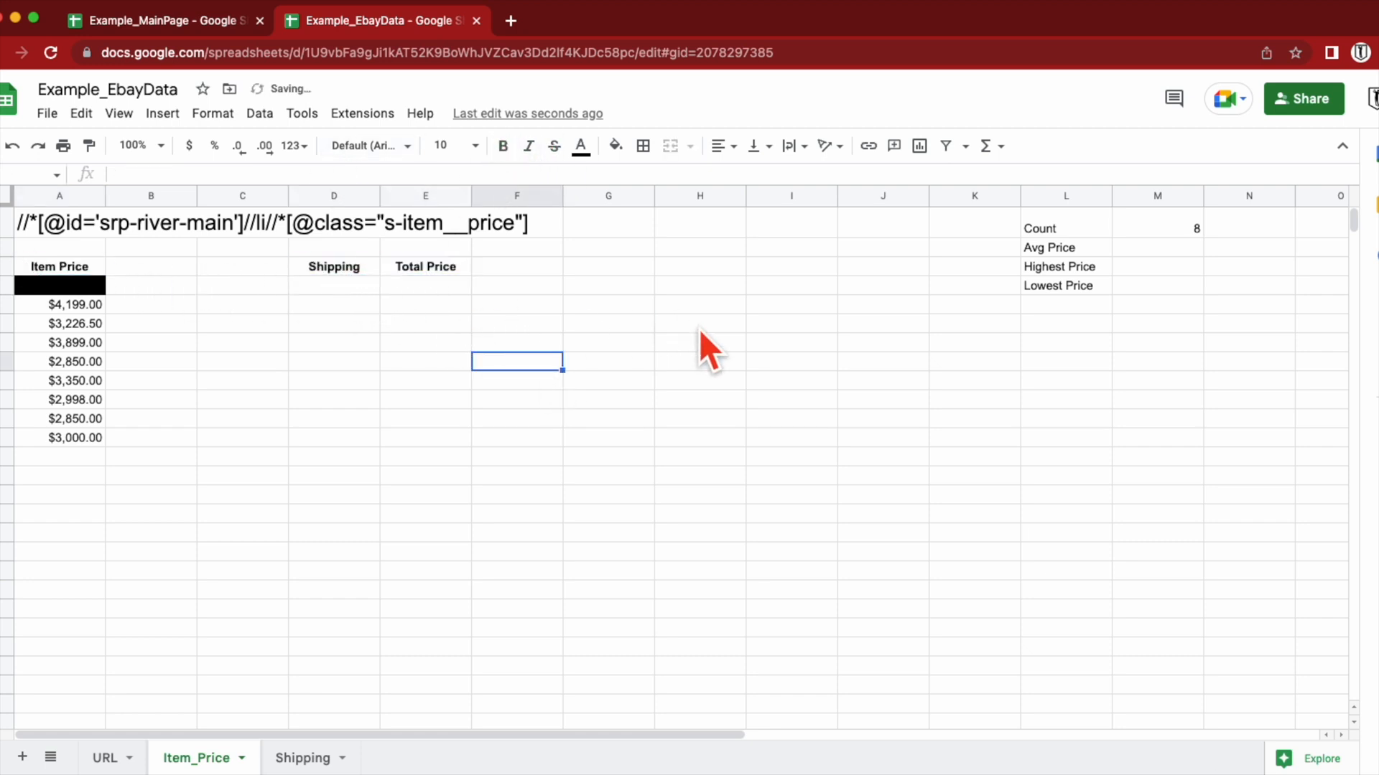
{"action": "left_click", "coordinate": [685, 382]}
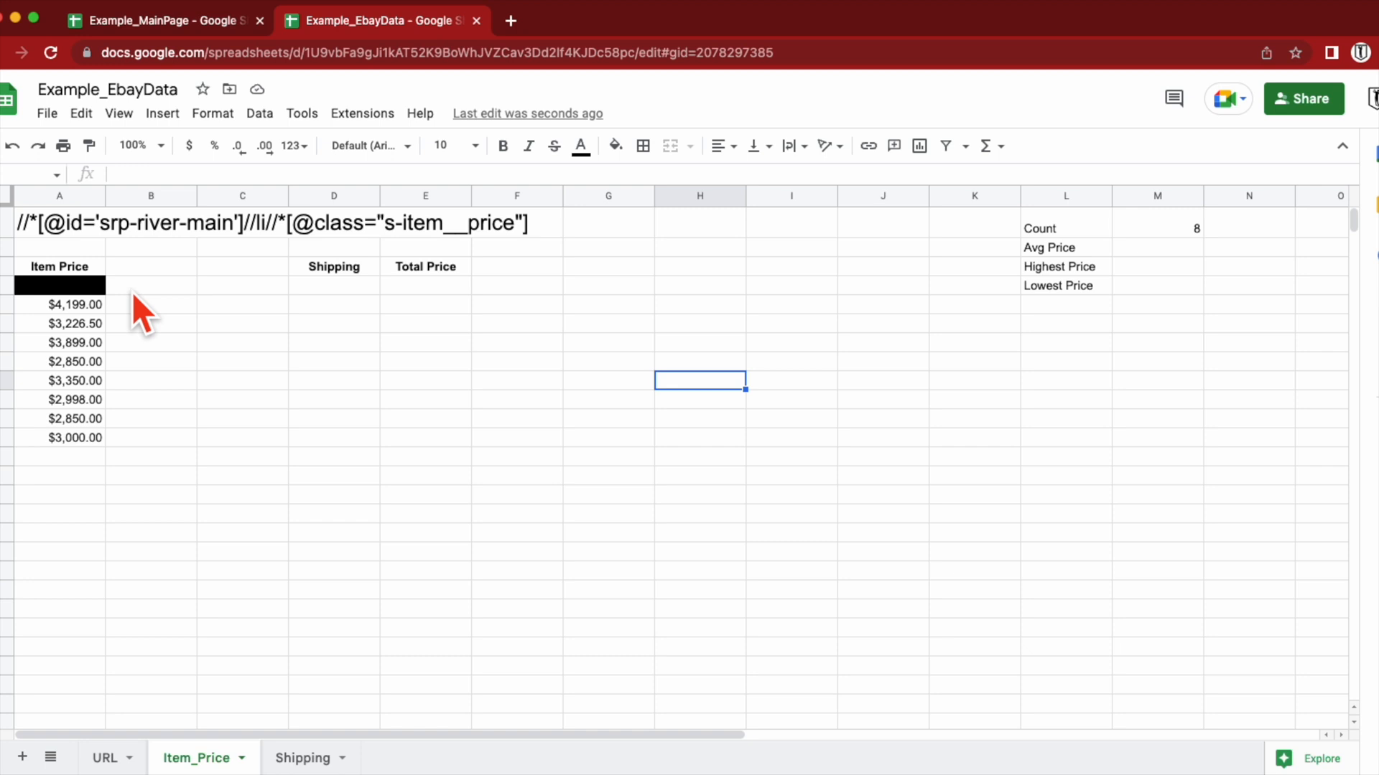
- Link D5 on Item_Price to the first cleaned shipping value with the formula =Shipping!B4
{"action": "left_click_drag", "start_coordinate": [79, 303], "coordinate": [67, 437]}
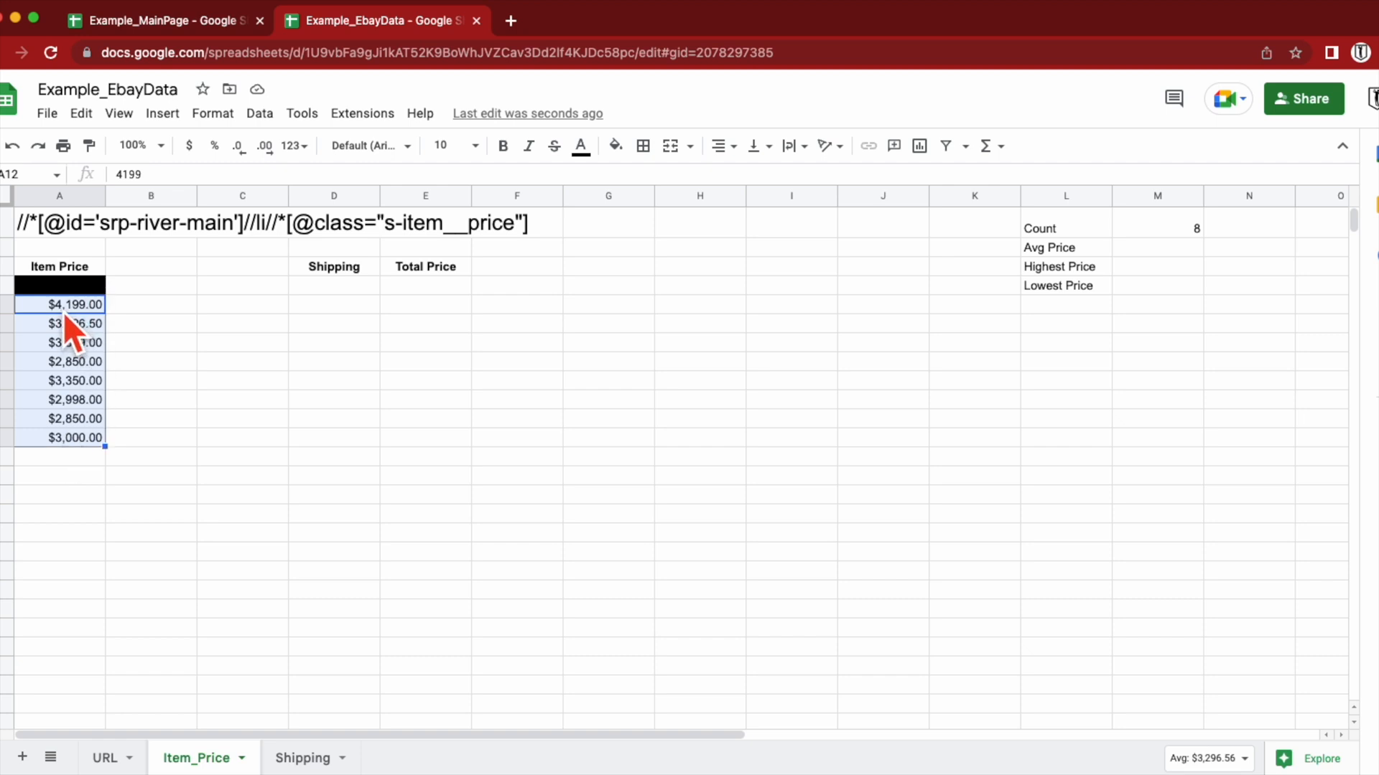
{"action": "left_click", "coordinate": [342, 308]}
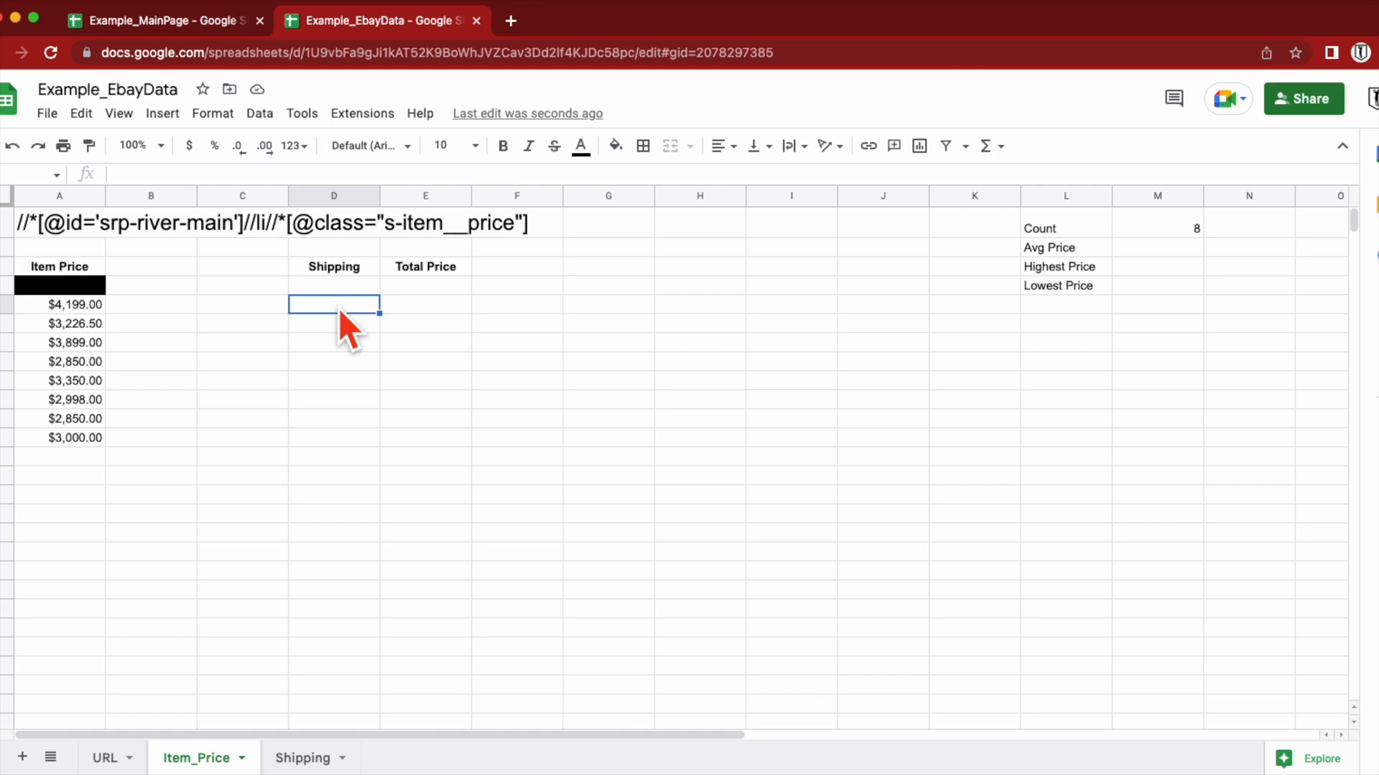
{"action": "type", "text": "="}
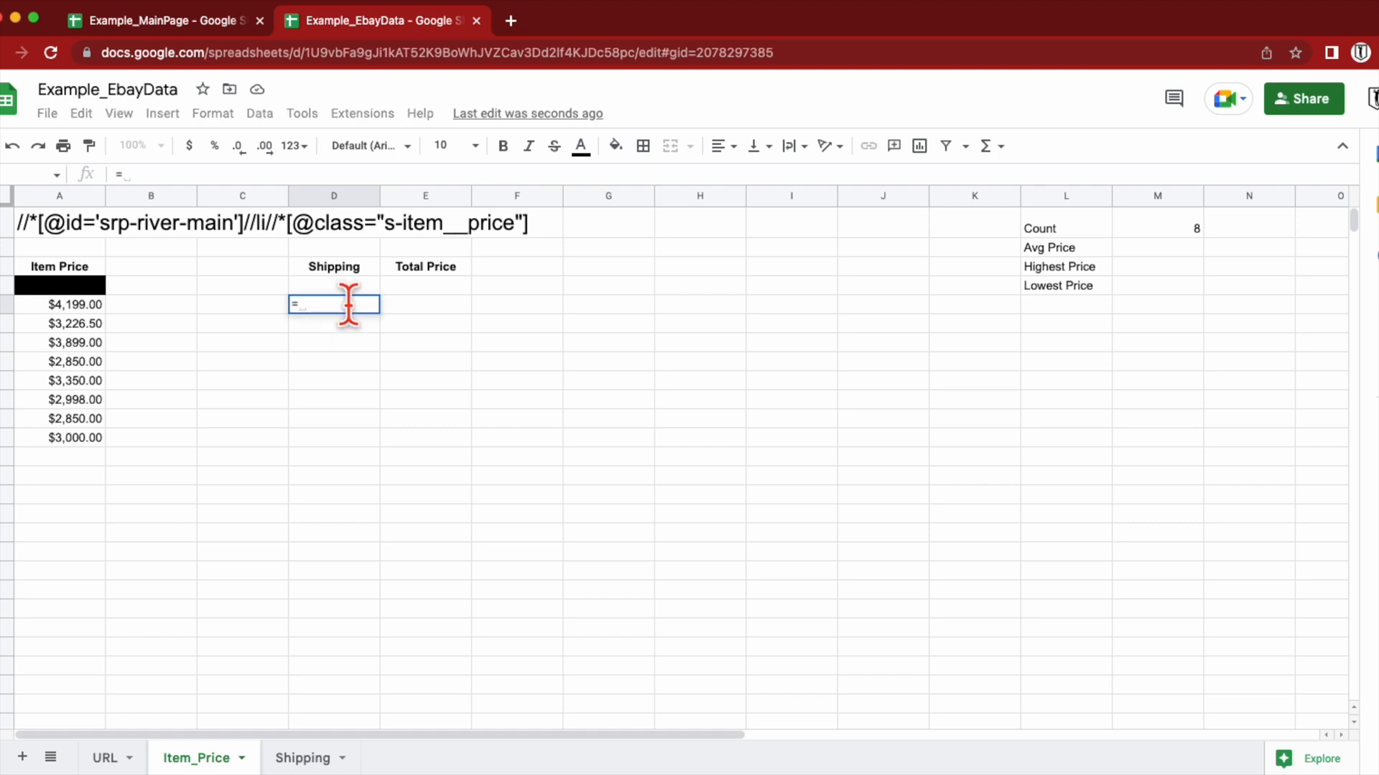
{"action": "left_click", "coordinate": [298, 767]}
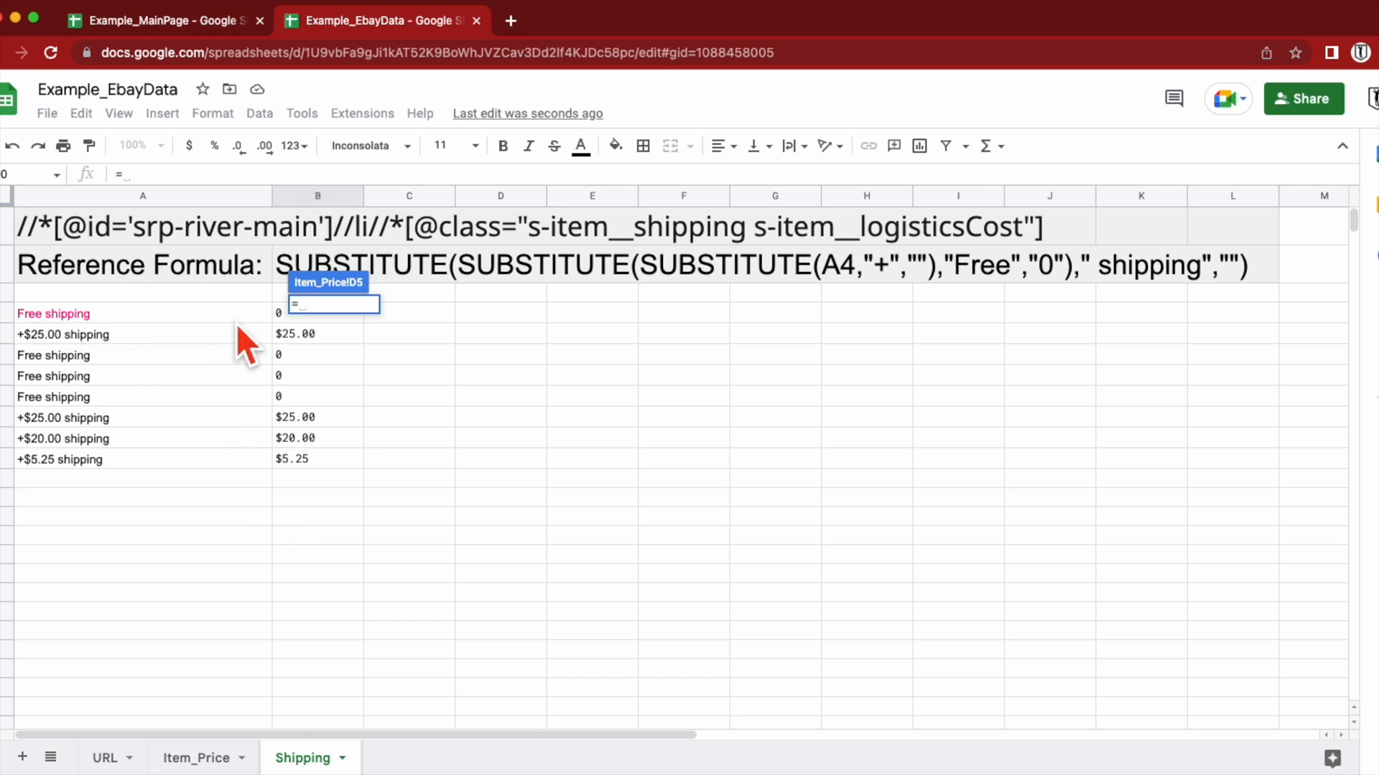
{"action": "left_click", "coordinate": [278, 316]}
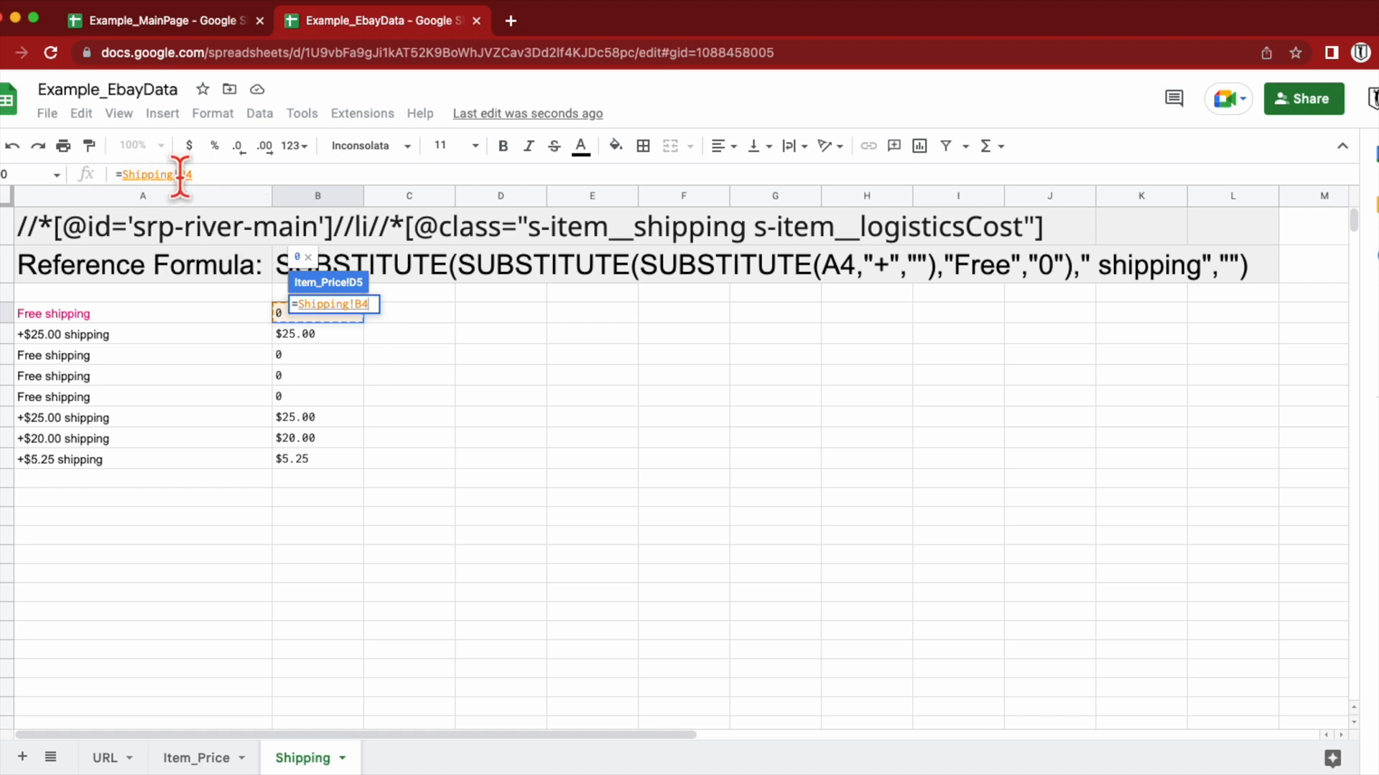
{"action": "left_click", "coordinate": [219, 176]}
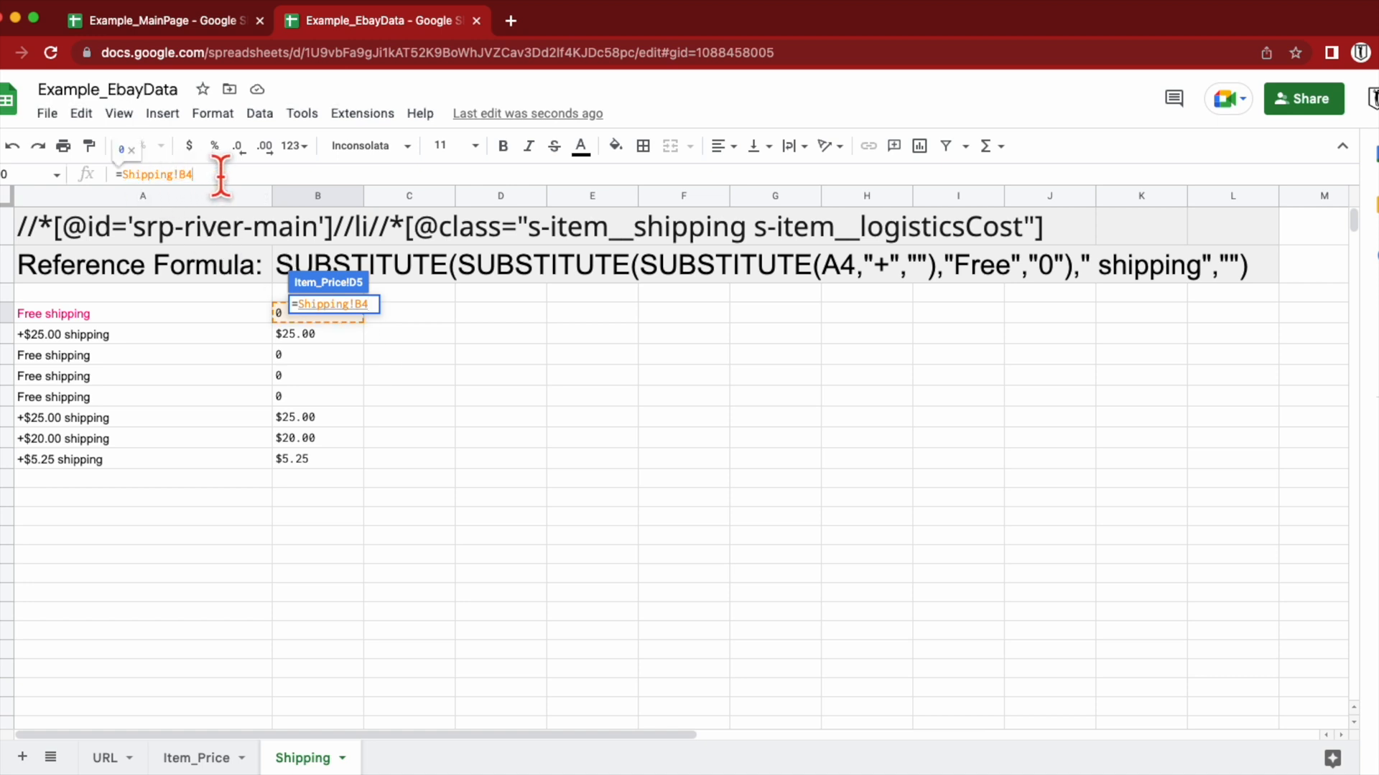
{"action": "key", "text": "Return"}
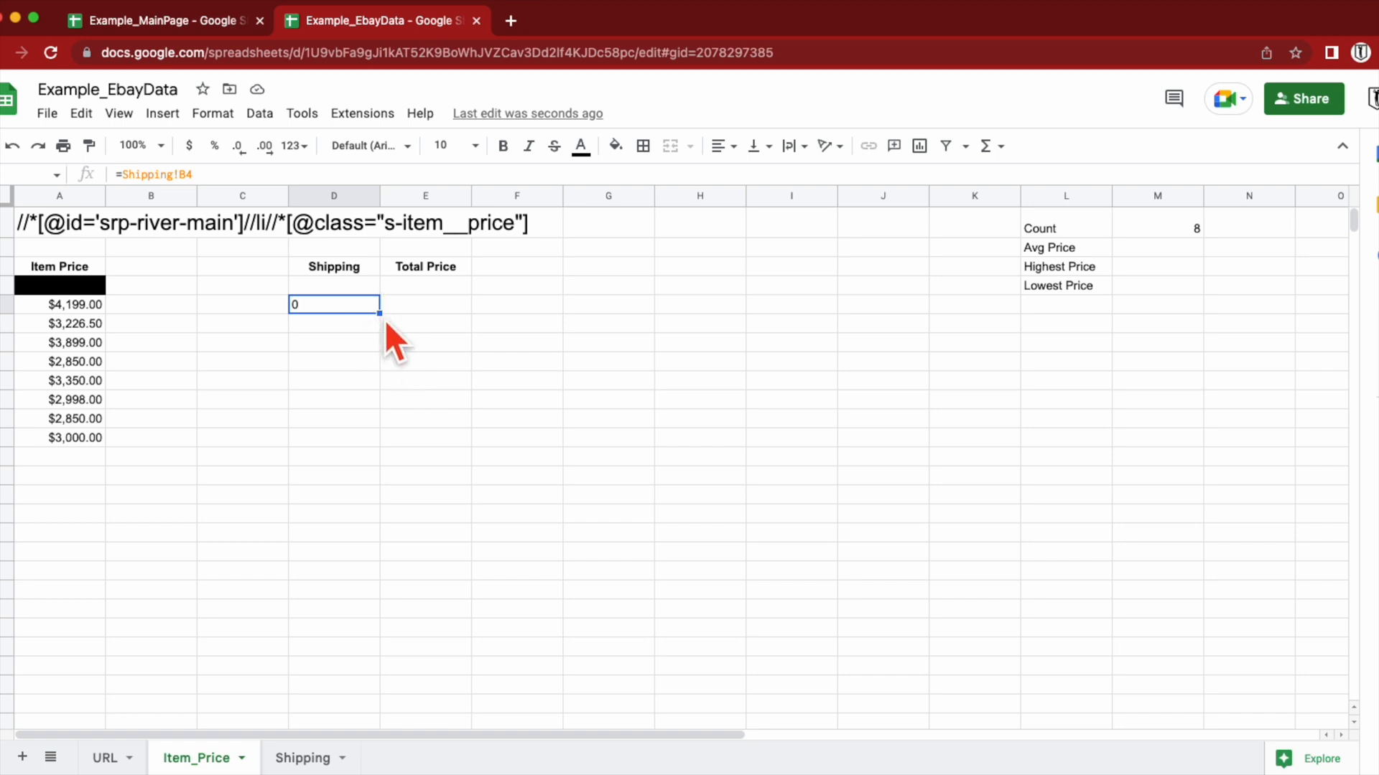
- Copy the Shipping reference formula from D5 down through D100 and review the imported shipping costs
{"action": "left_click_drag", "start_coordinate": [379, 313], "coordinate": [371, 530]}
{"action": "scroll", "coordinate": [407, 450], "scroll_direction": "up", "scroll_amount": 10}
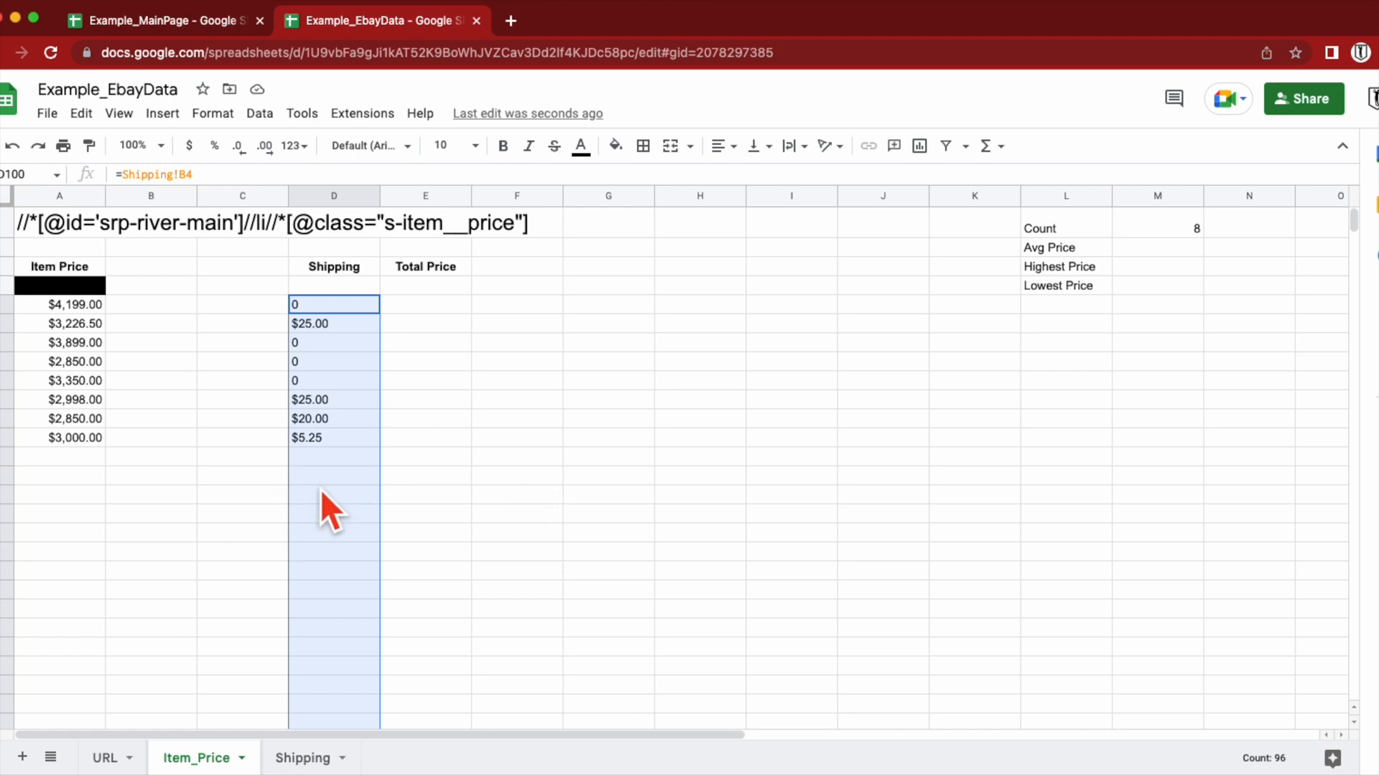
{"action": "left_click", "coordinate": [575, 475]}
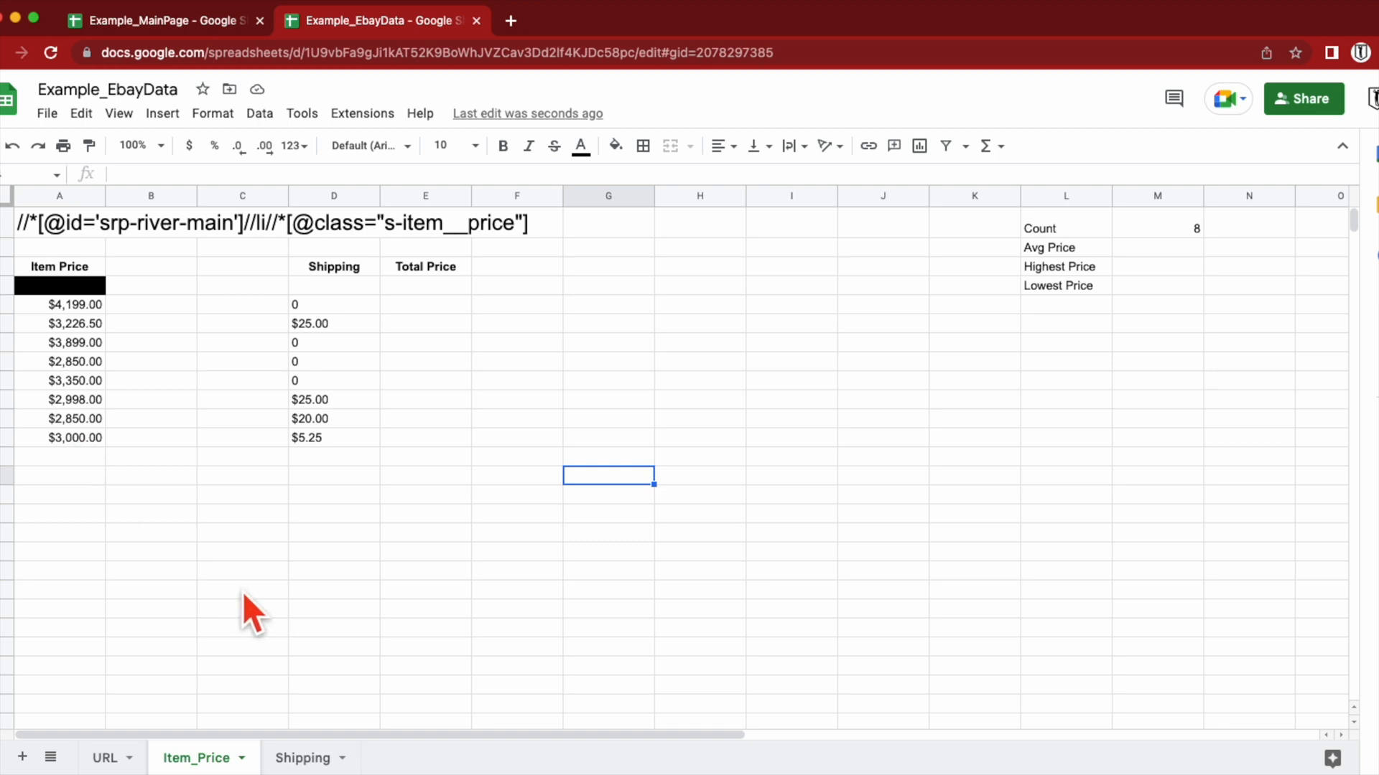
- Fill cells B4:K4 with black to extend the divider bar under the headers
{"action": "left_click", "coordinate": [148, 285]}
{"action": "left_click_drag", "start_coordinate": [178, 280], "coordinate": [564, 296]}
{"action": "left_click_drag", "start_coordinate": [790, 286], "coordinate": [958, 293]}
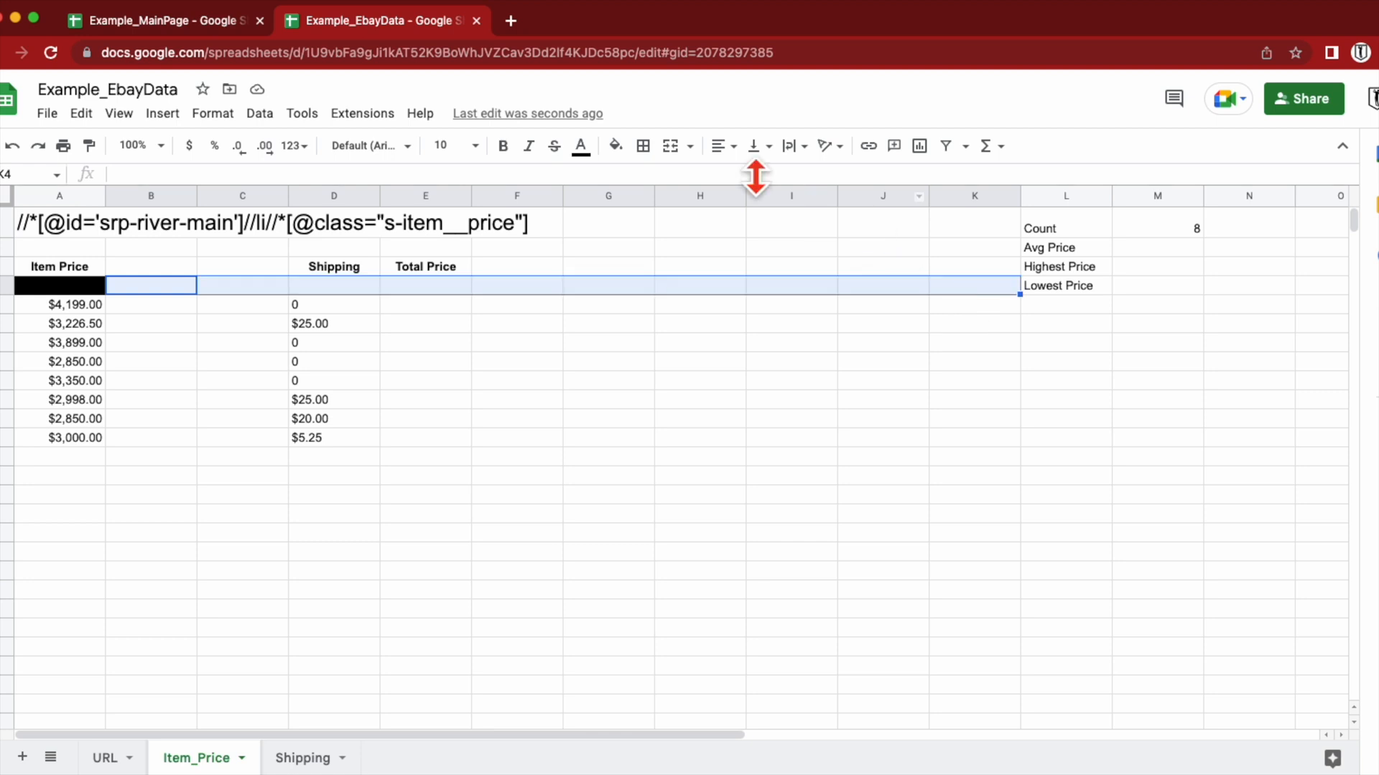
{"action": "left_click", "coordinate": [616, 147]}
{"action": "left_click", "coordinate": [626, 208]}
{"action": "left_click", "coordinate": [499, 585]}
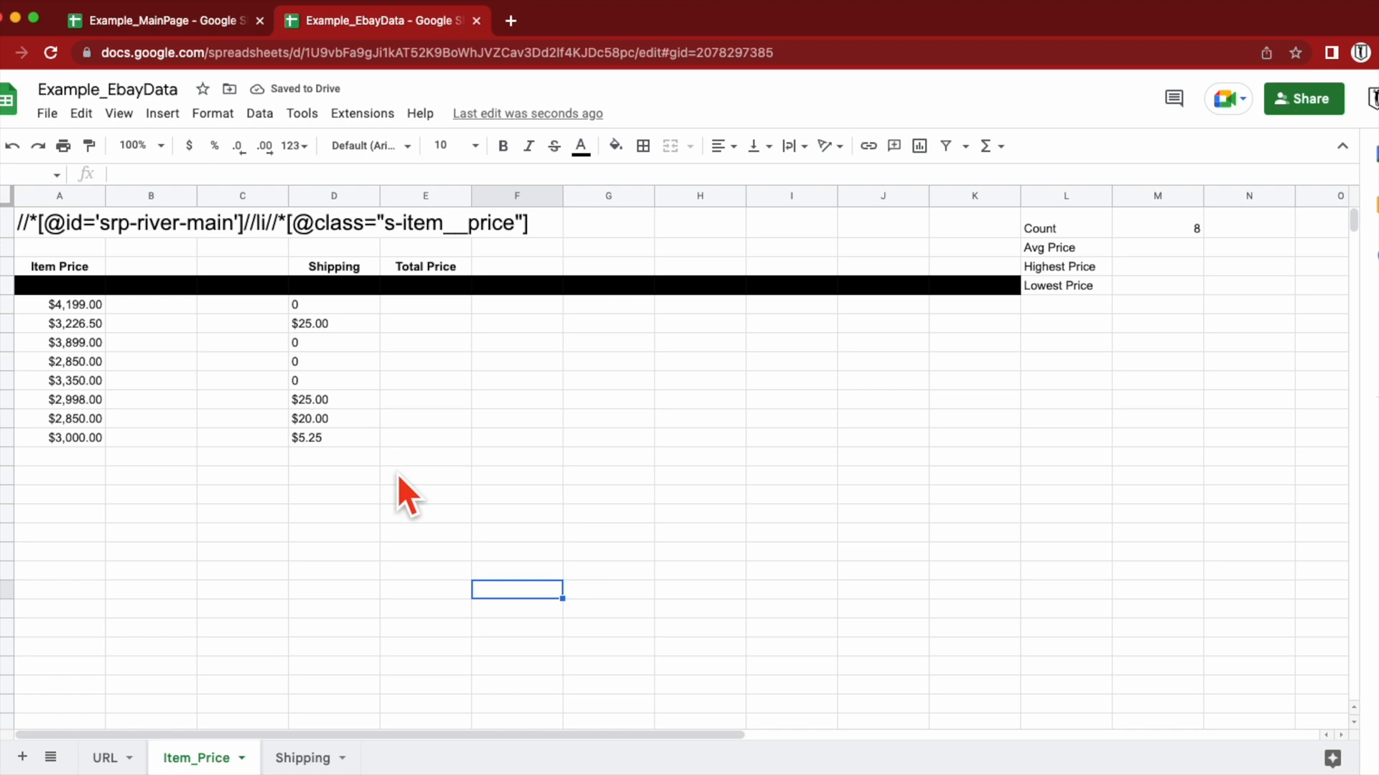
- Enter =sum(A5+D5) in E5 under Total Price, accept the suggested autofill for the rows below, and reselect E5
{"action": "left_click", "coordinate": [441, 308]}
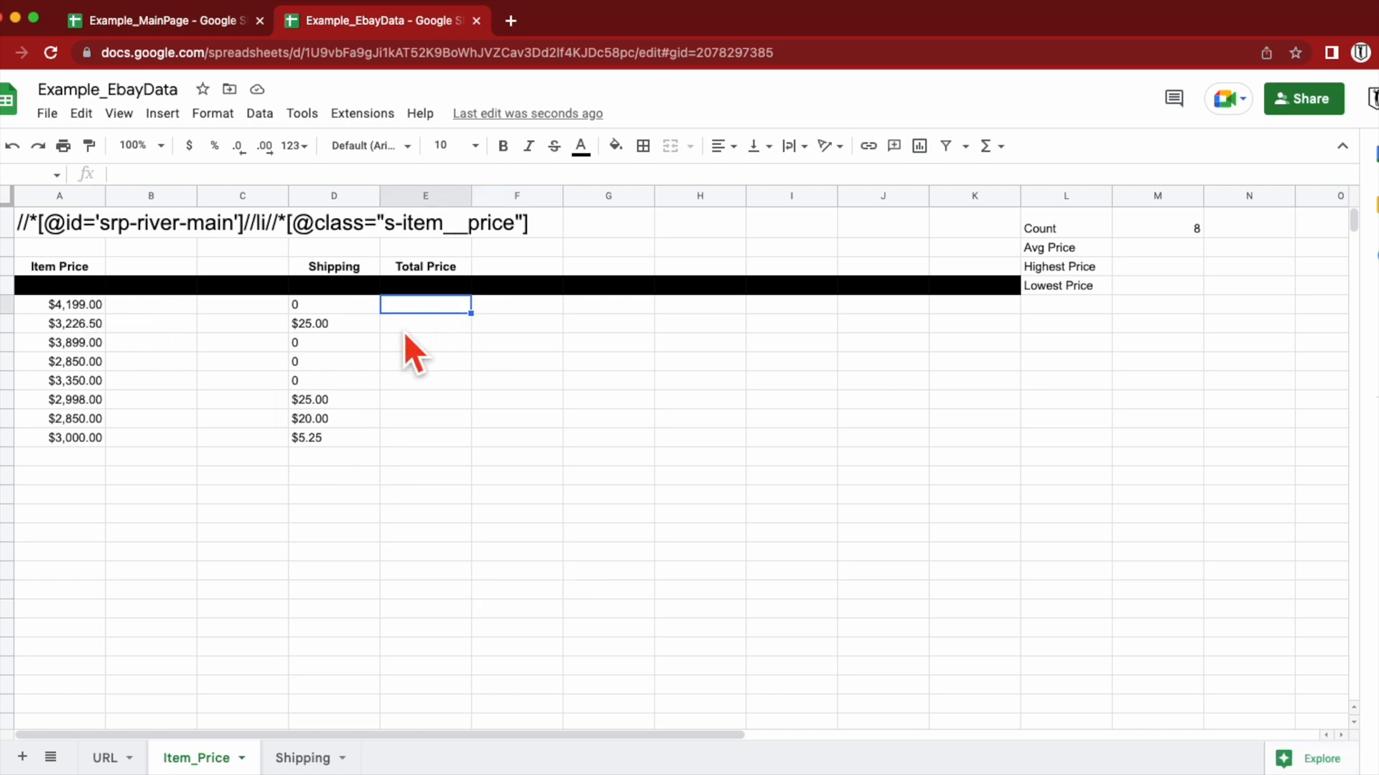
{"action": "type", "text": "="}
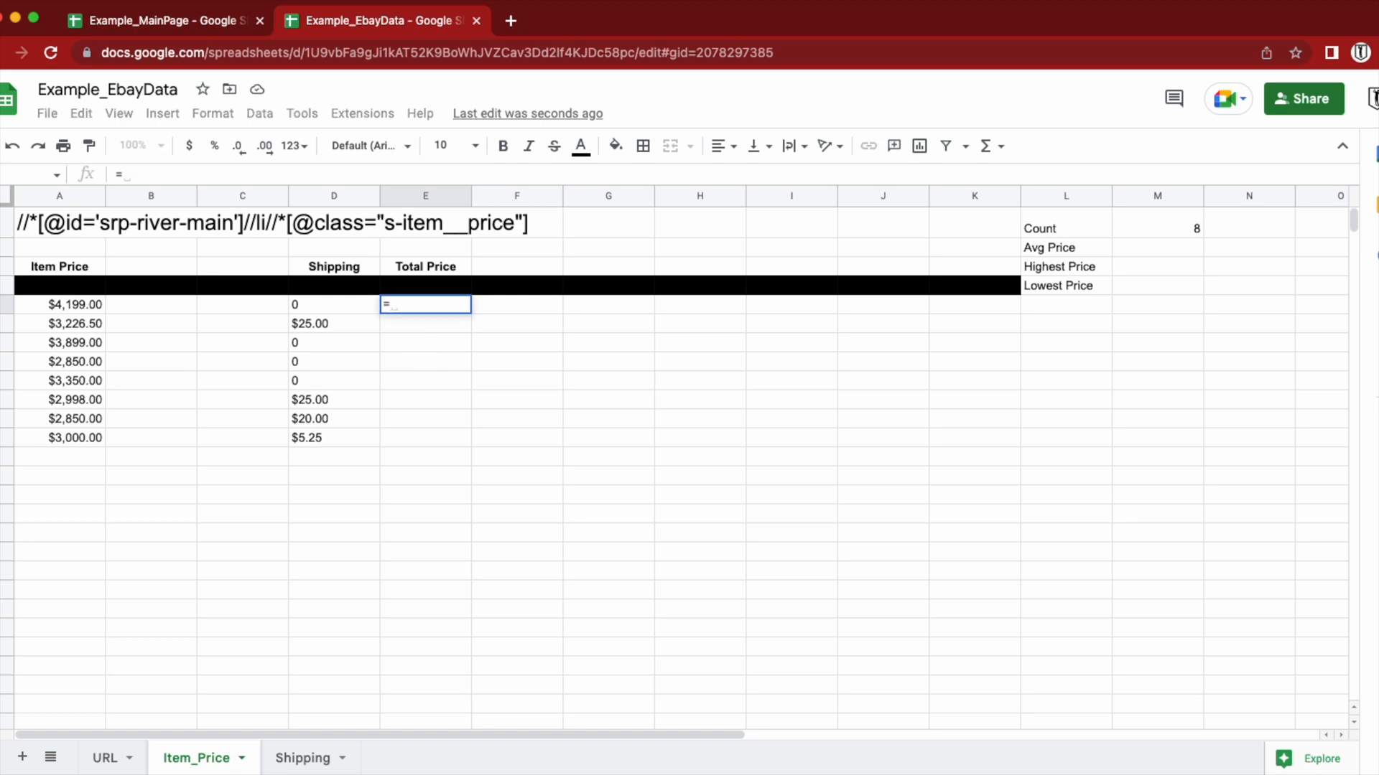
{"action": "type", "text": "sum"}
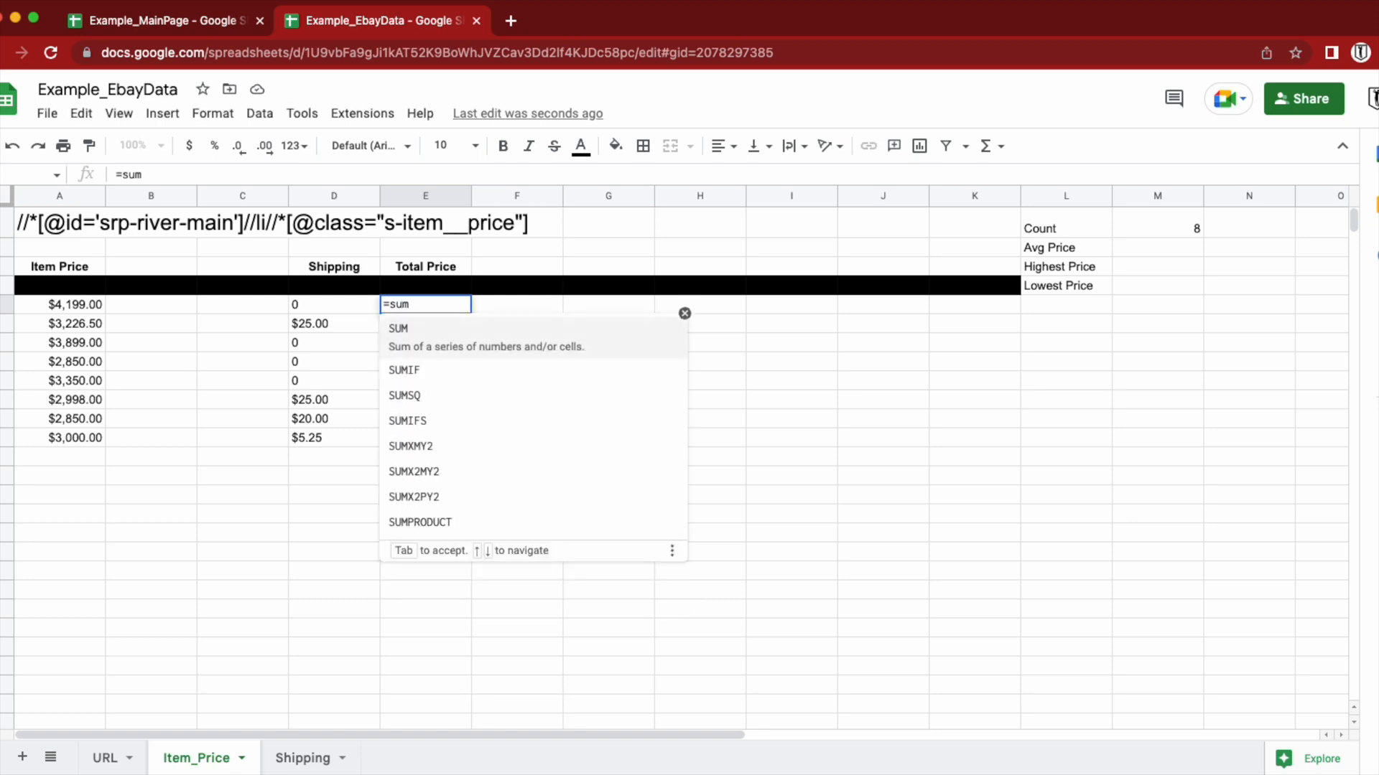
{"action": "type", "text": "("}
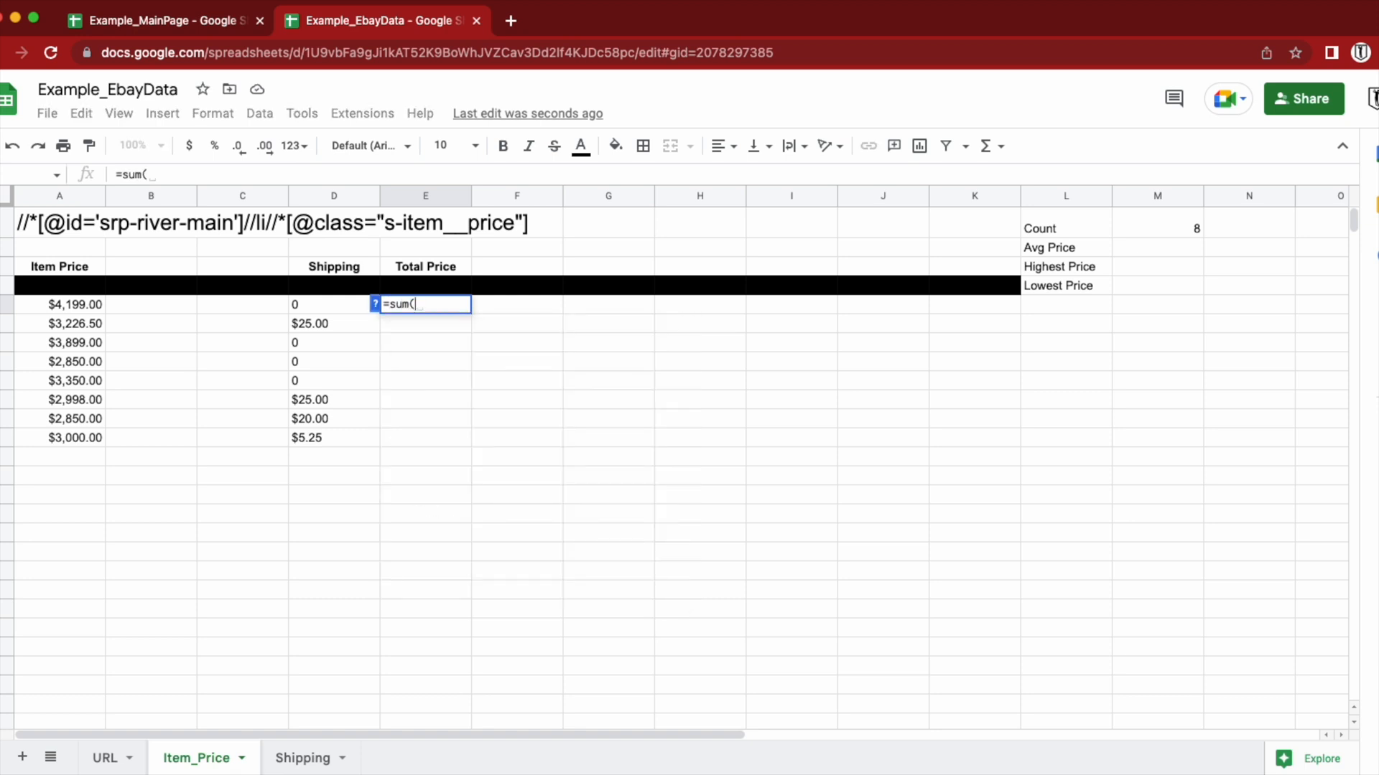
{"action": "left_click", "coordinate": [79, 309]}
{"action": "type", "text": "+"}
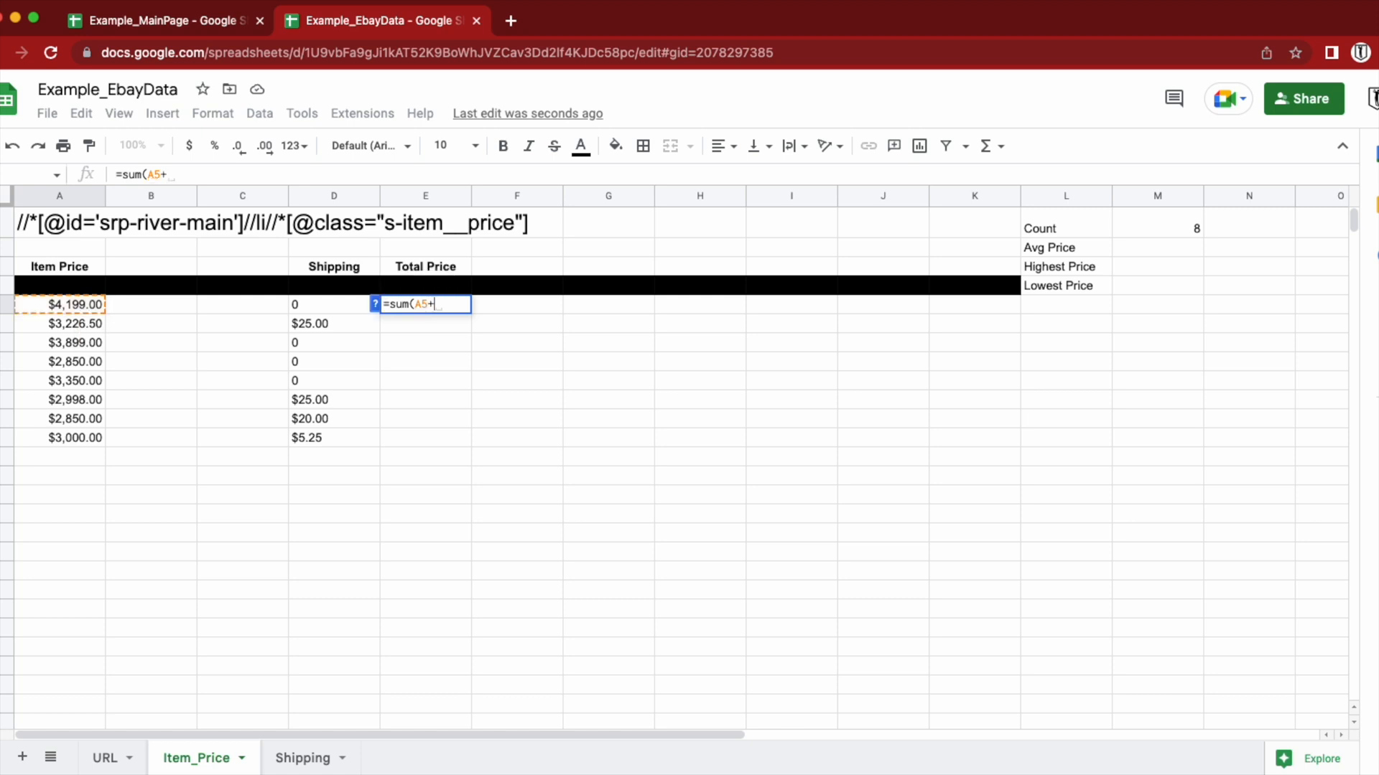
{"action": "left_click", "coordinate": [333, 308]}
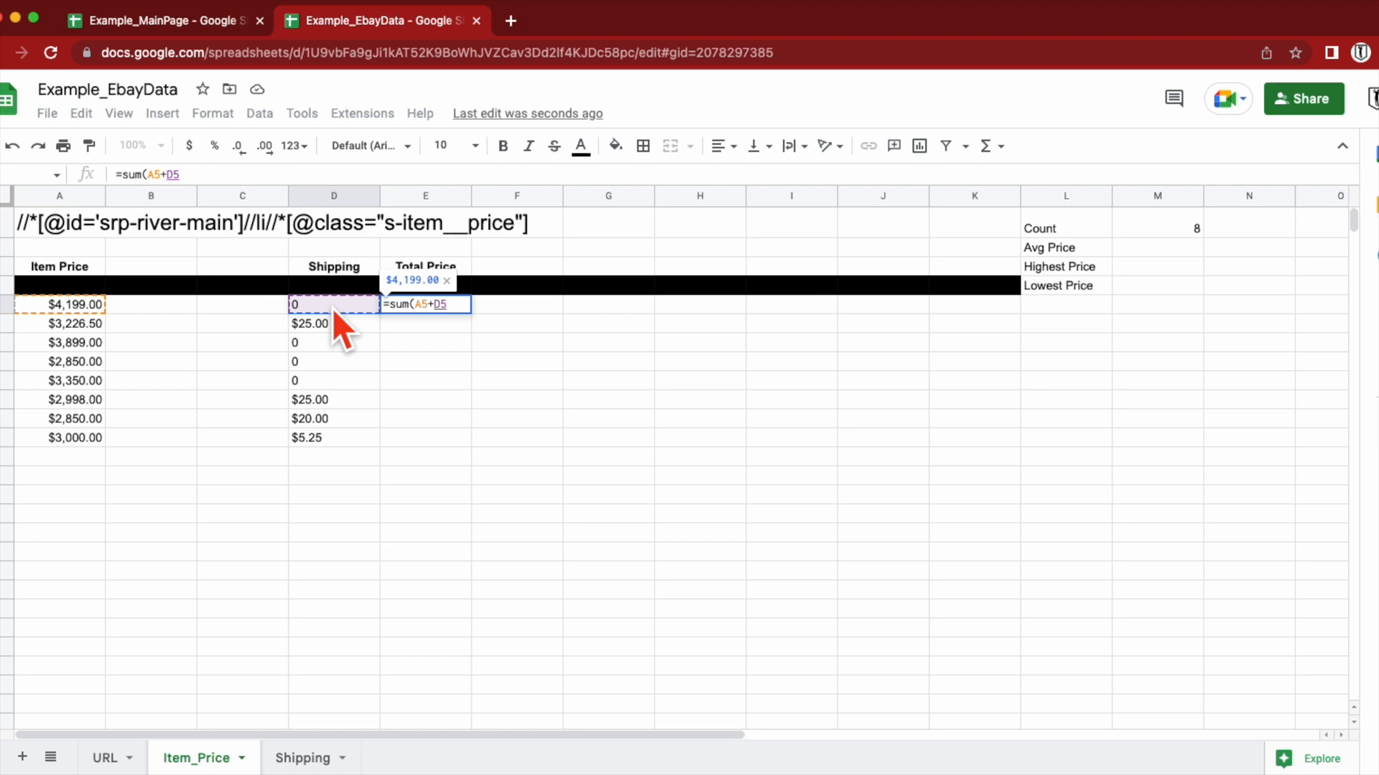
{"action": "type", "text": ")"}
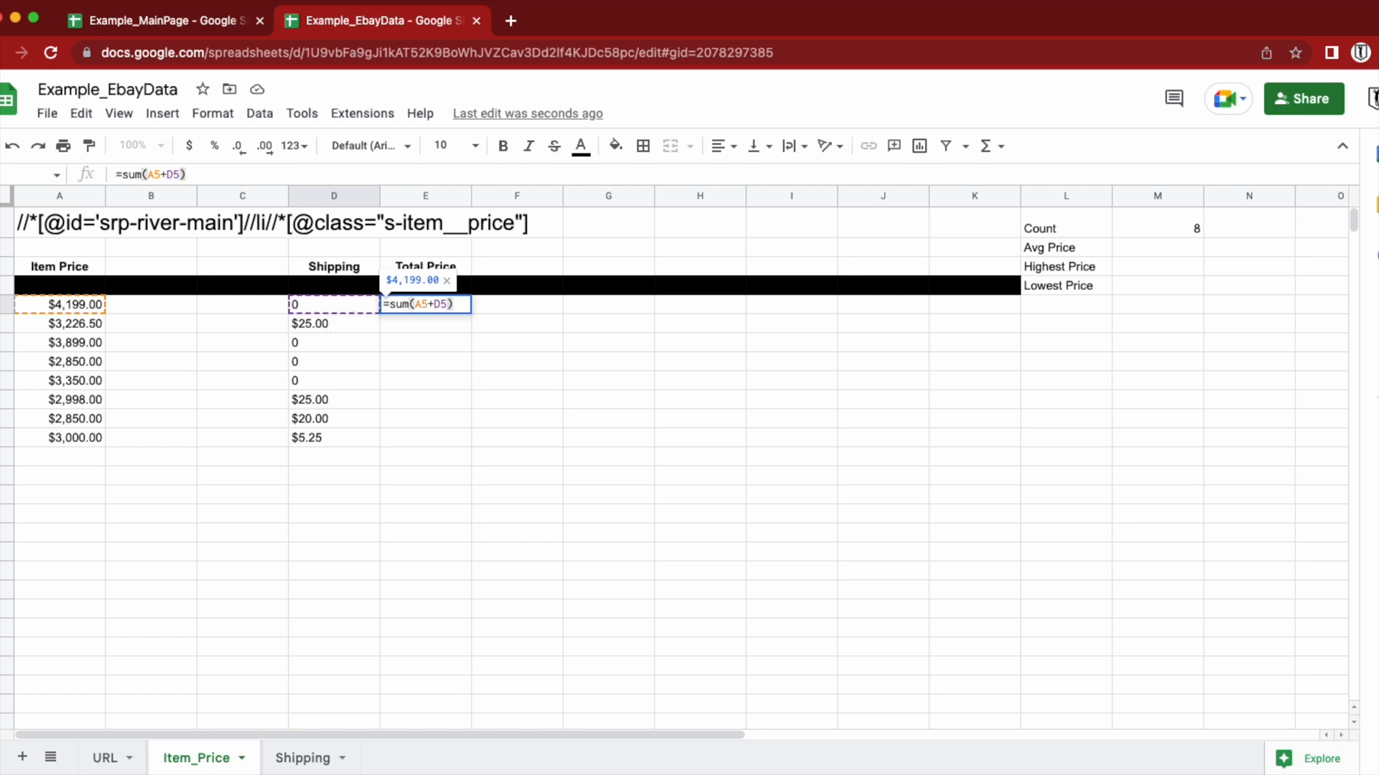
{"action": "key", "text": "Return"}
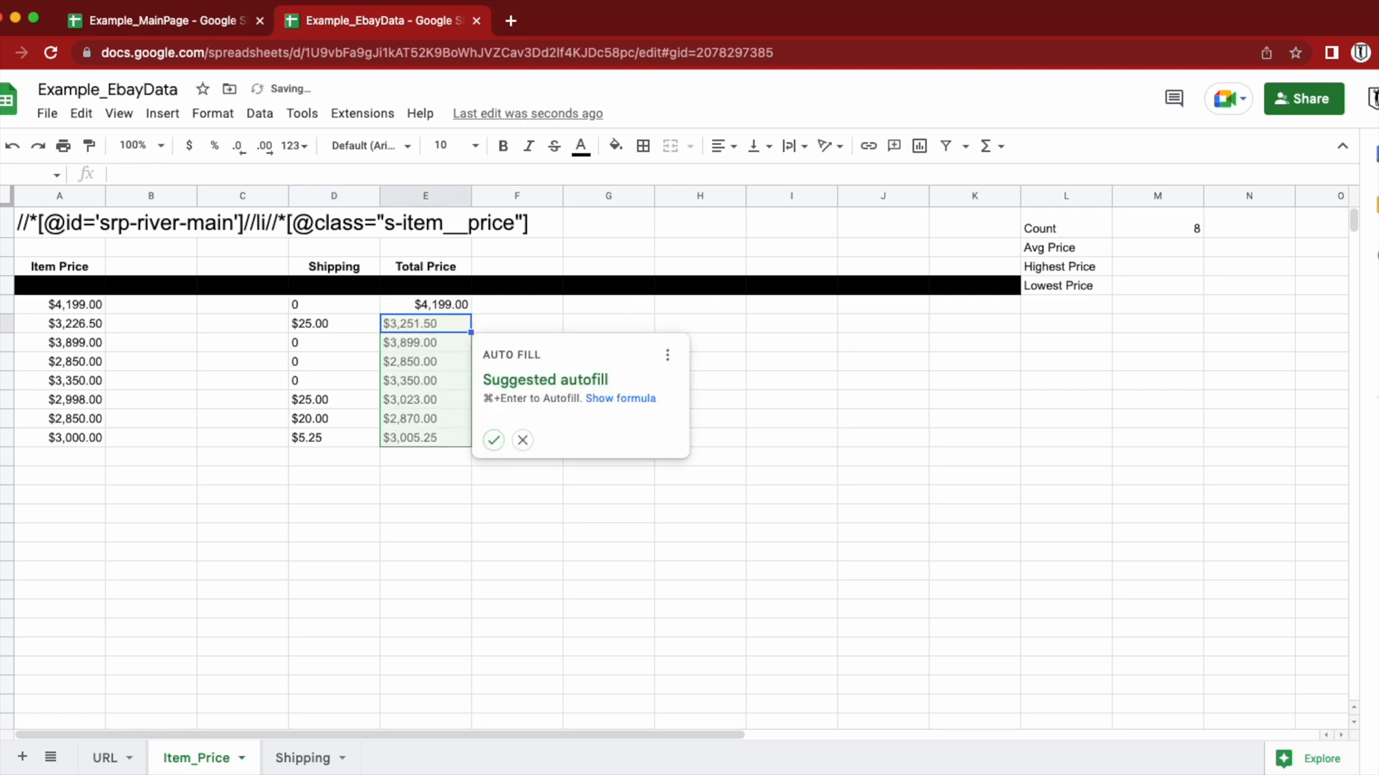
{"action": "left_click", "coordinate": [494, 440]}
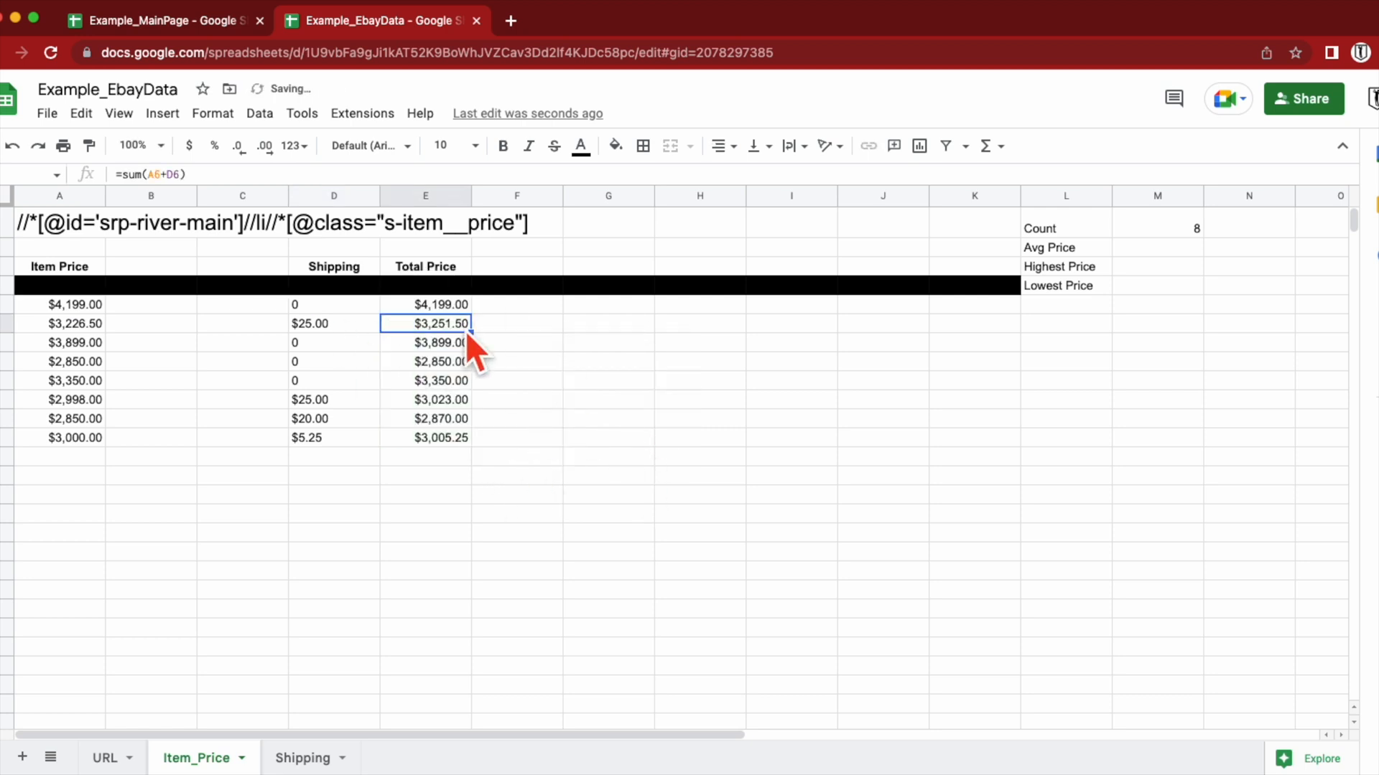
{"action": "left_click", "coordinate": [454, 308]}
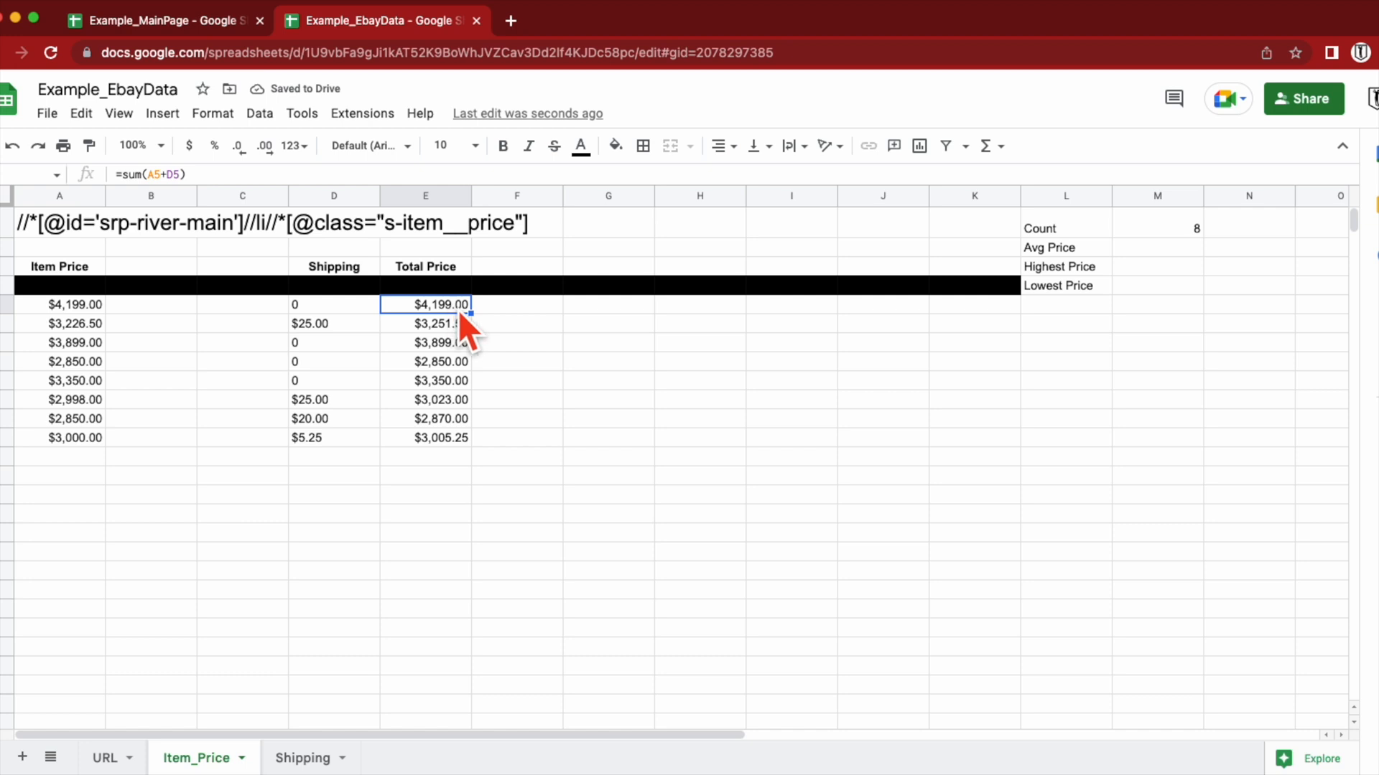
- Copy the Total Price formula from E5 down through E100
{"action": "left_click_drag", "start_coordinate": [473, 313], "coordinate": [453, 356]}
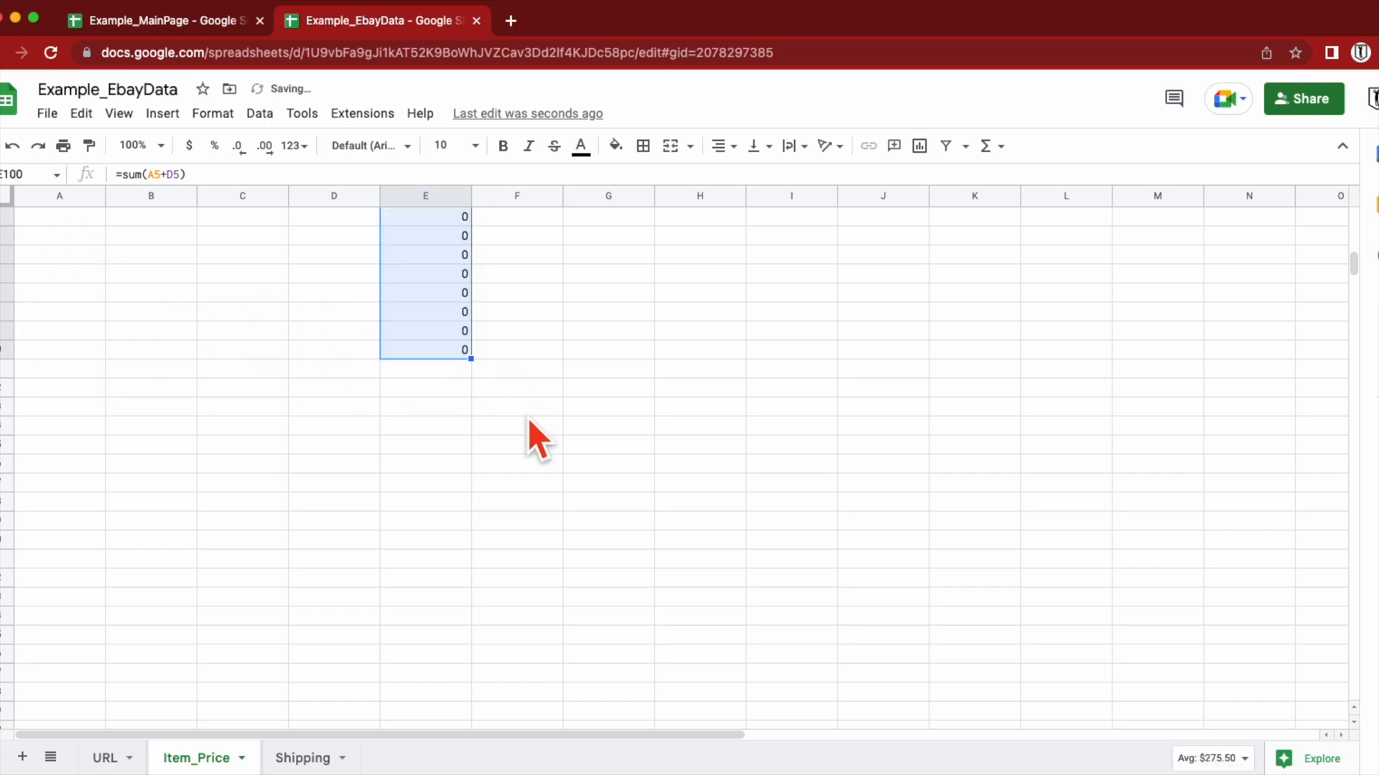
{"action": "scroll", "coordinate": [540, 453], "scroll_direction": "up", "scroll_amount": 15}
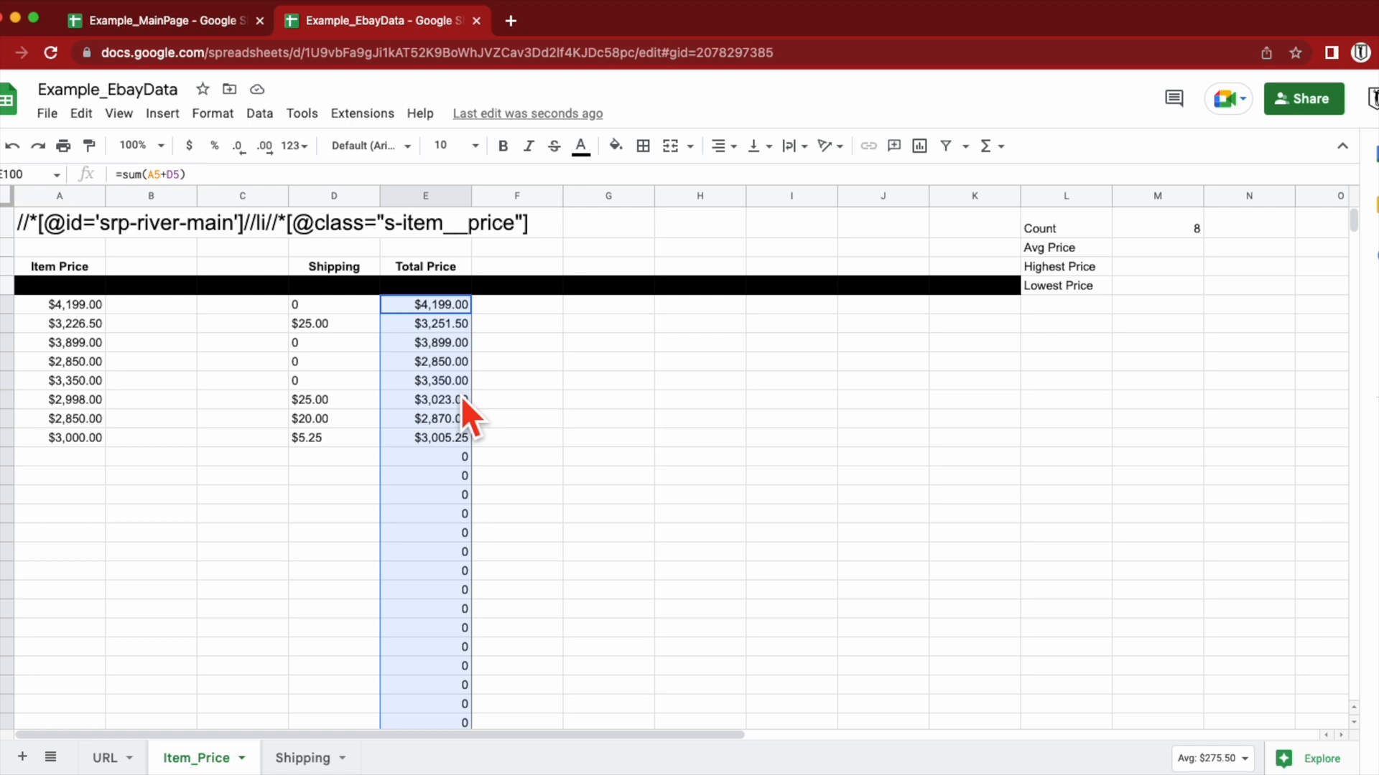
{"action": "left_click", "coordinate": [614, 384]}
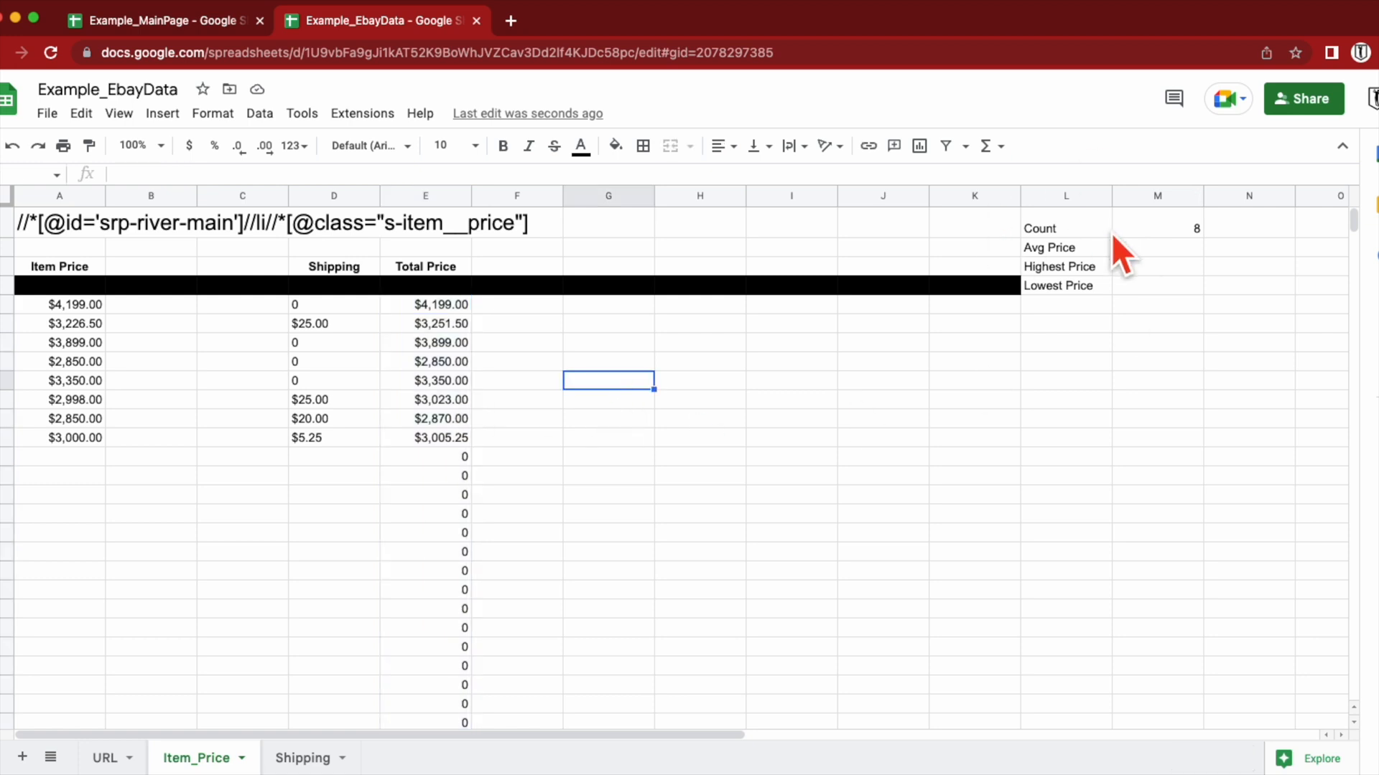
- Check the average of the populated total prices by selecting E5:E12
{"action": "left_click", "coordinate": [1131, 248]}
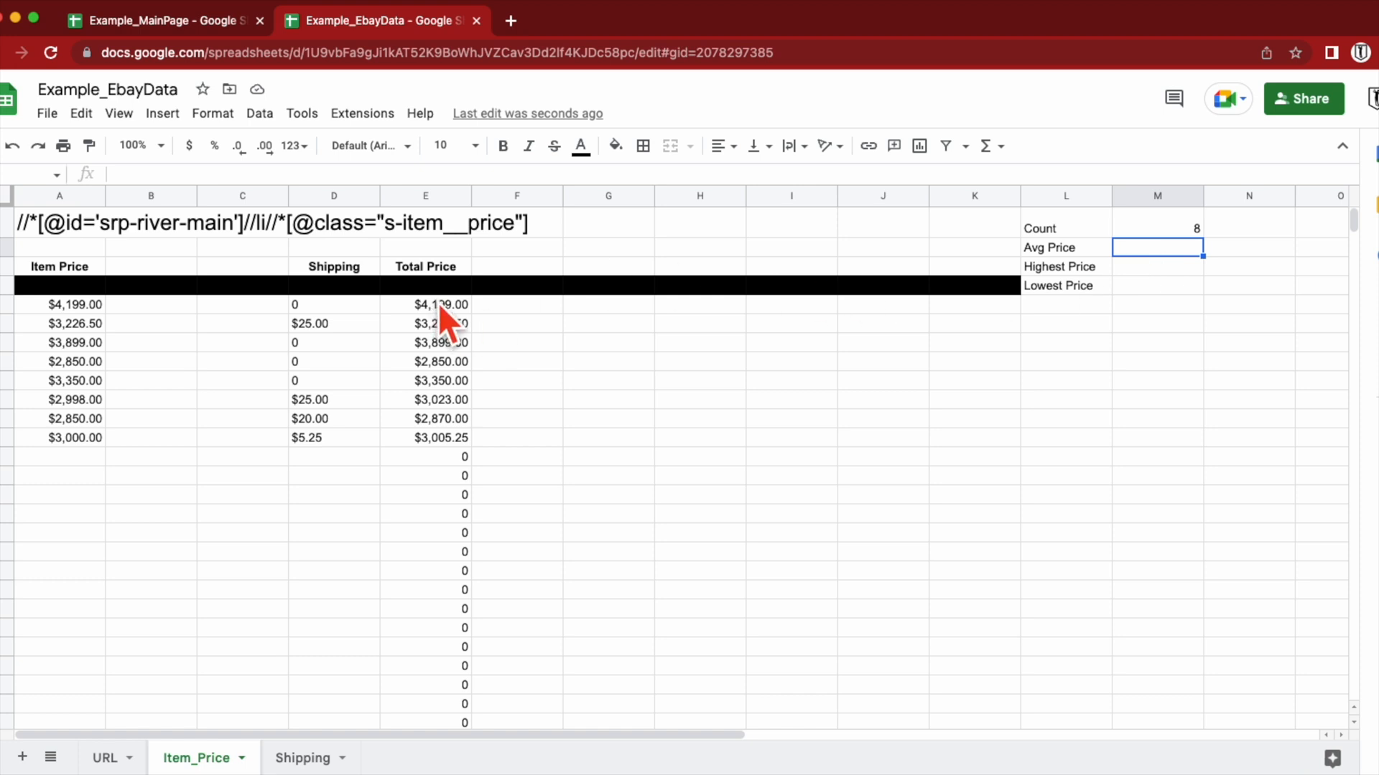
{"action": "left_click_drag", "start_coordinate": [438, 303], "coordinate": [437, 439]}
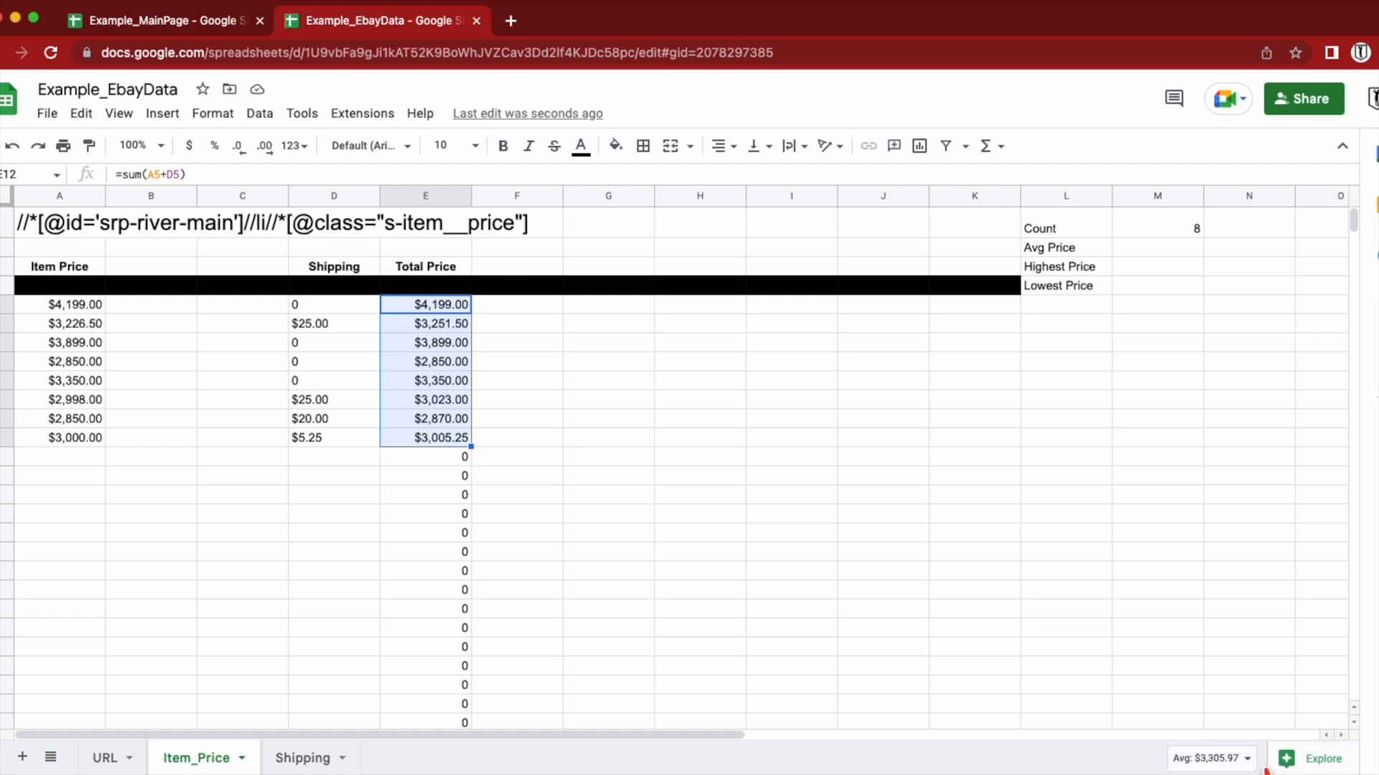
{"action": "left_click", "coordinate": [1104, 422]}
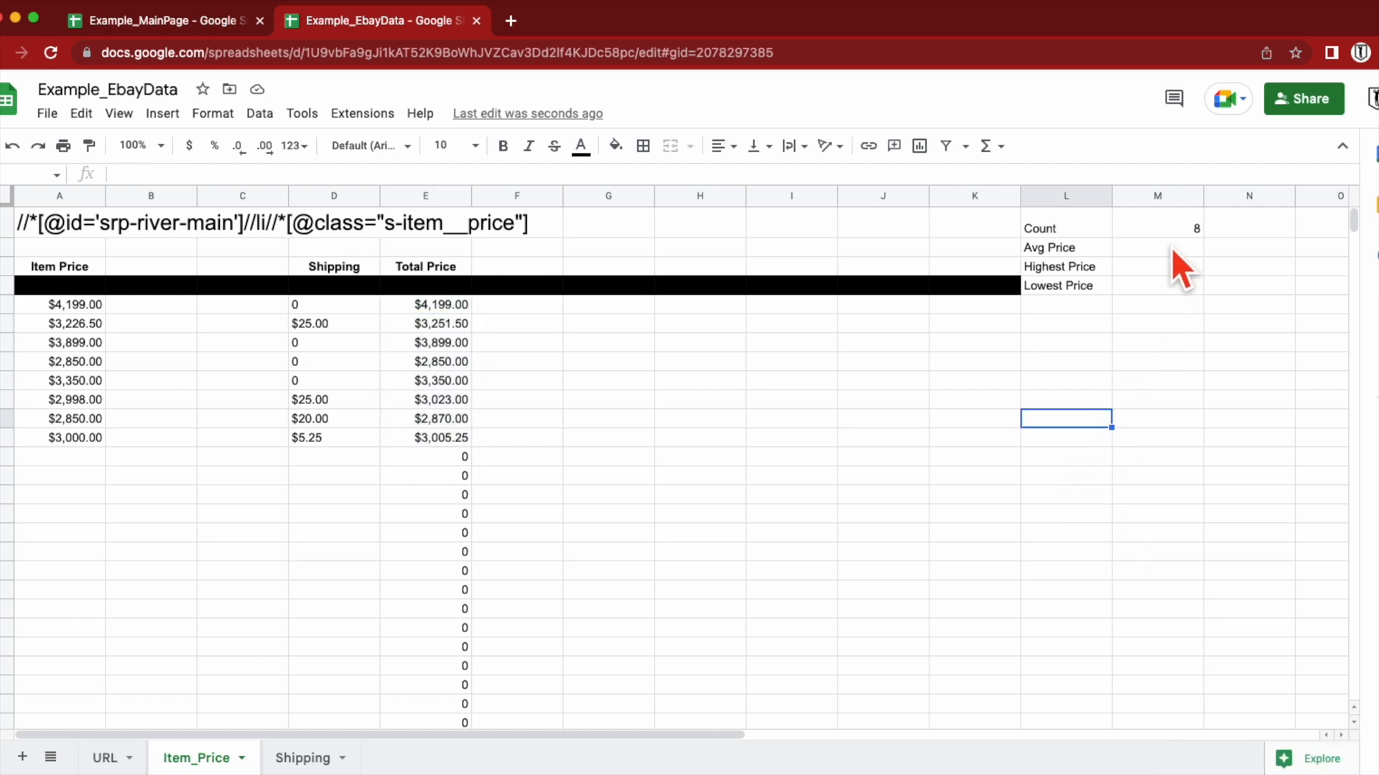
- Enter =AVERAGE(E5:E100) in M2 beside Avg Price to average the Total Price column
{"action": "left_click", "coordinate": [1170, 248]}
{"action": "type", "text": "="}
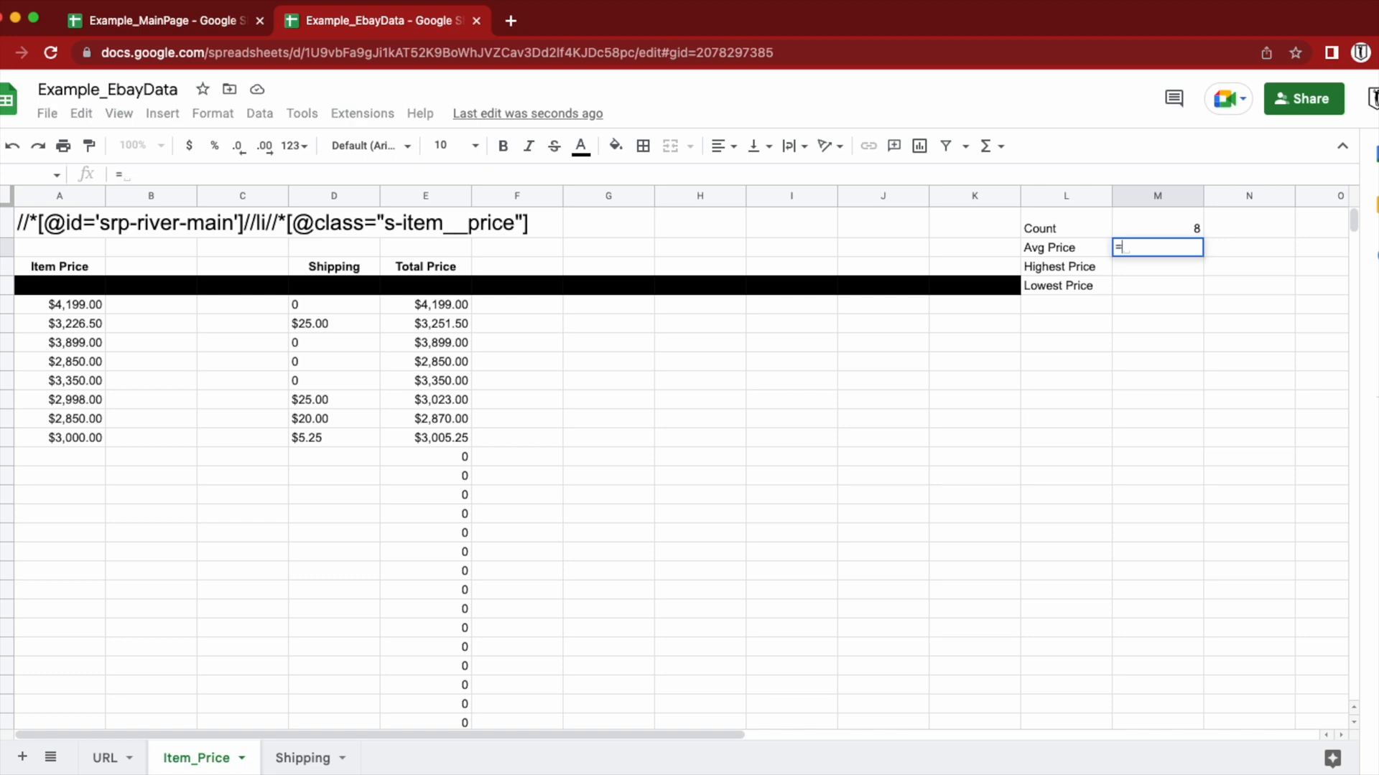
{"action": "type", "text": "av"}
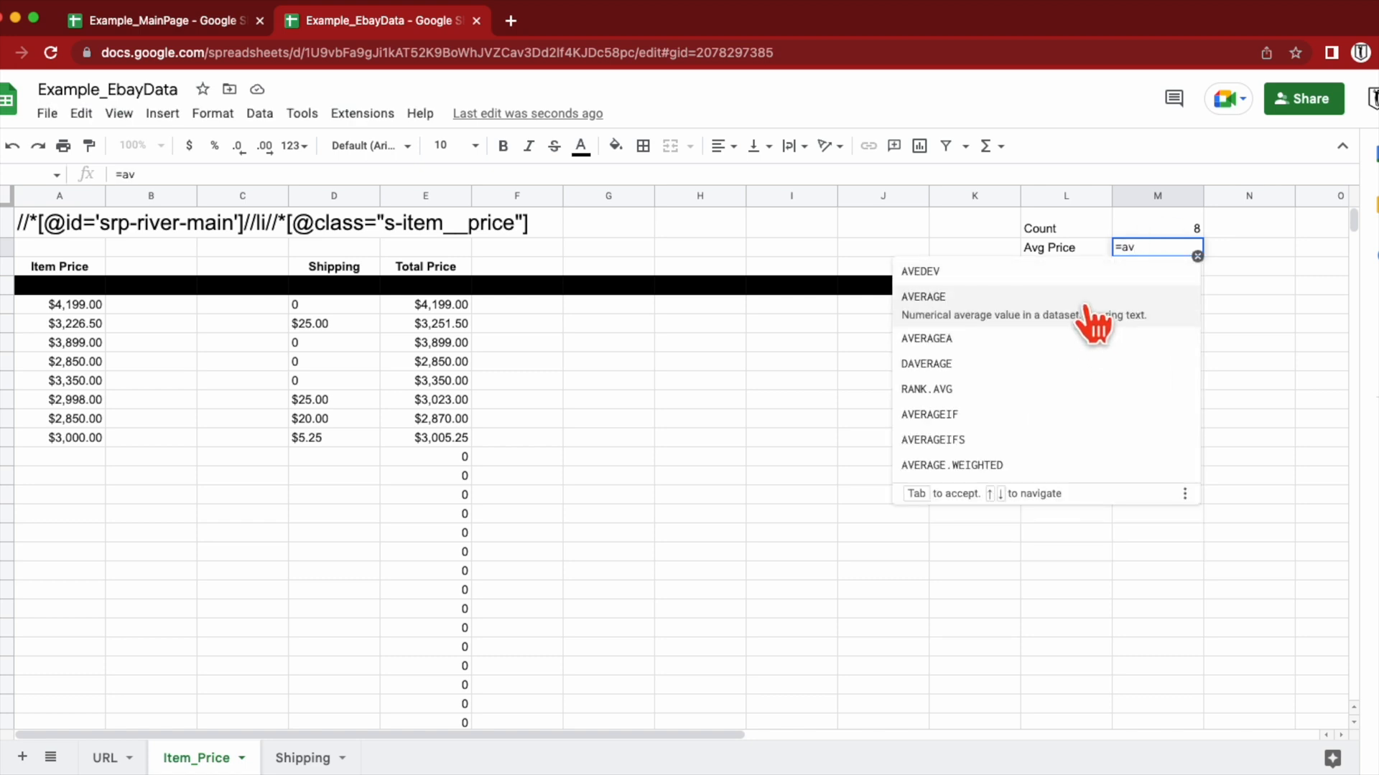
{"action": "left_click", "coordinate": [1085, 309]}
{"action": "left_click", "coordinate": [433, 307]}
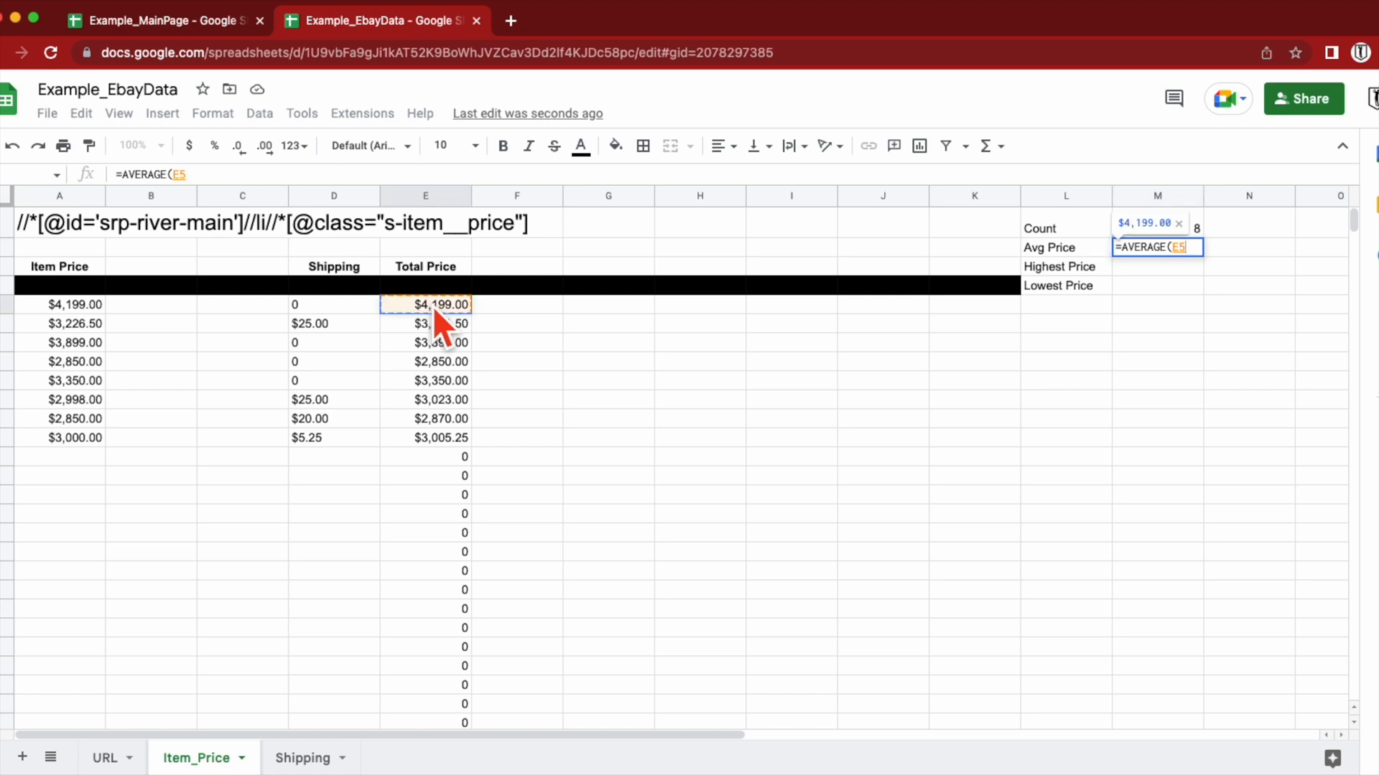
{"action": "left_click", "coordinate": [219, 173]}
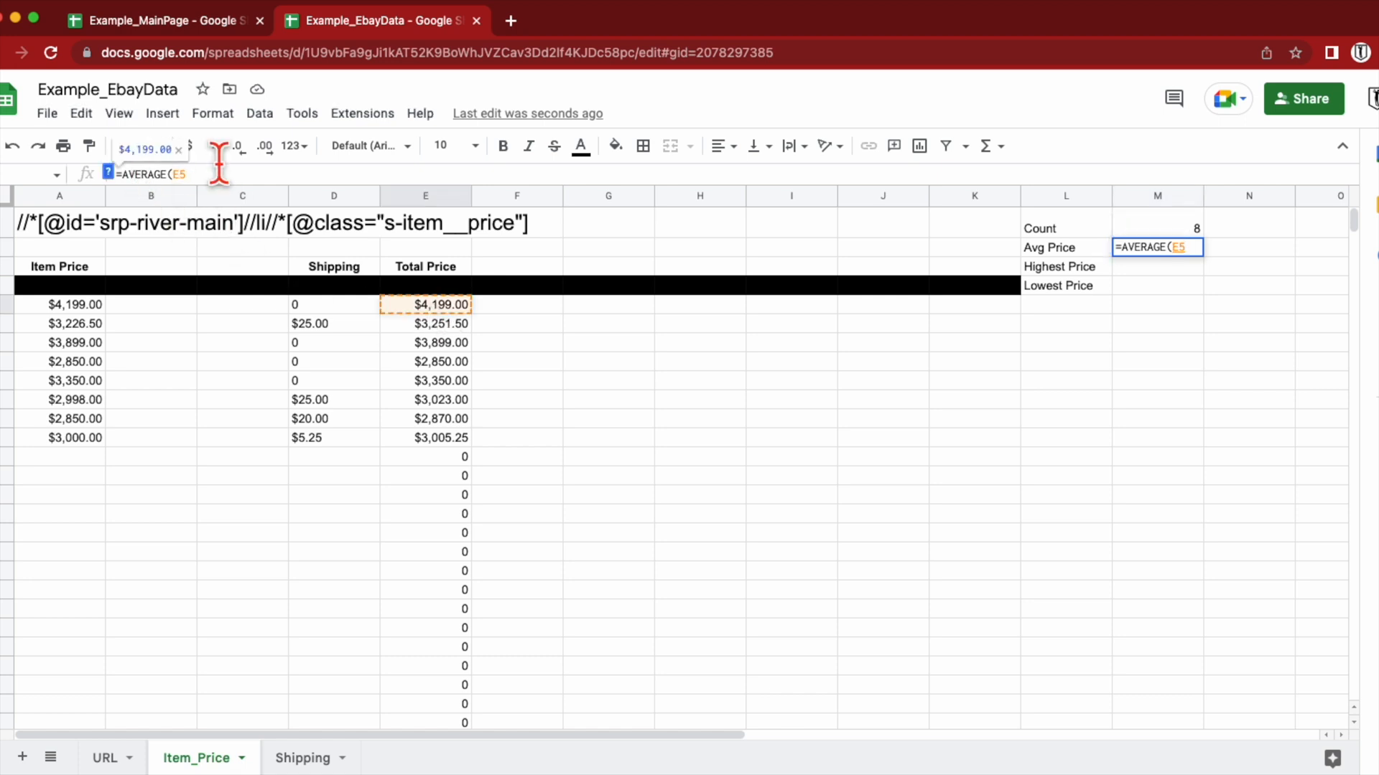
{"action": "type", "text": ":E100)"}
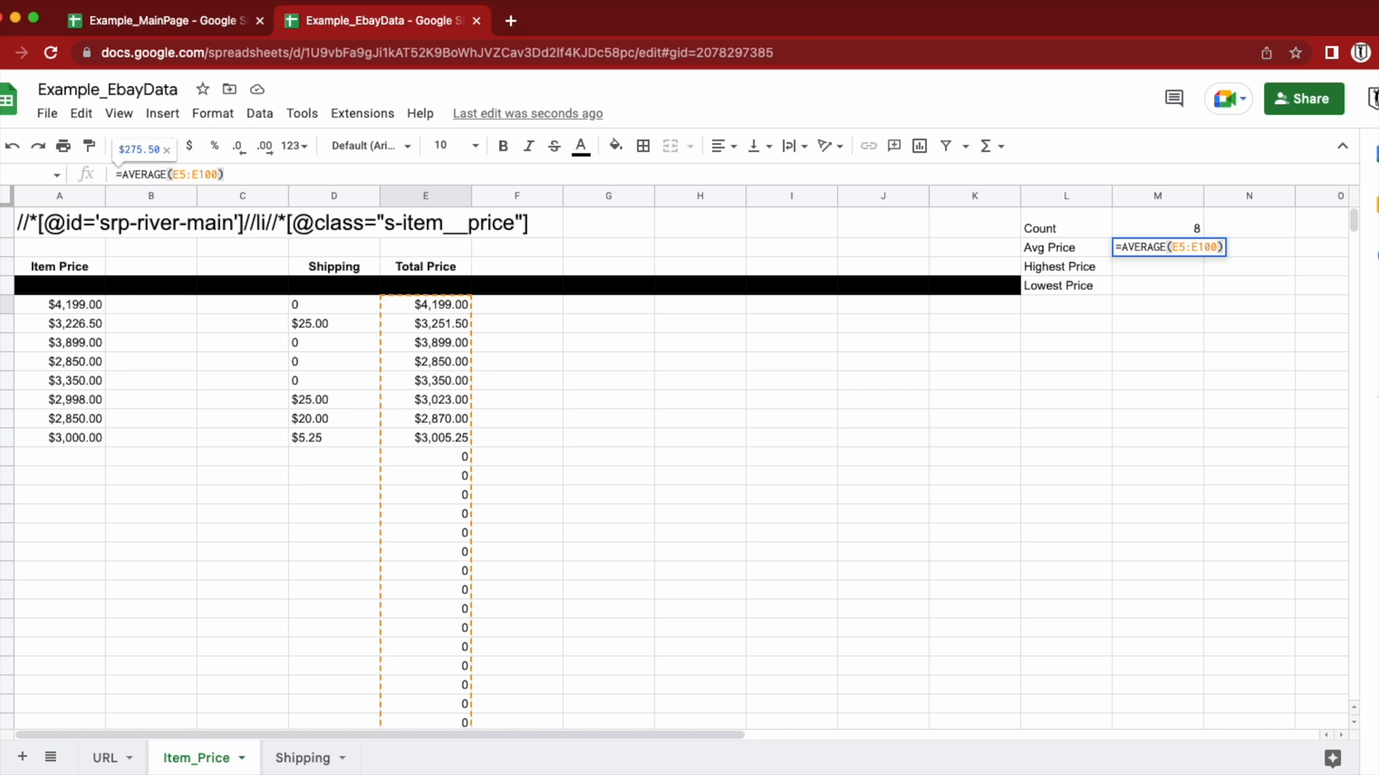
{"action": "key", "text": "Return"}
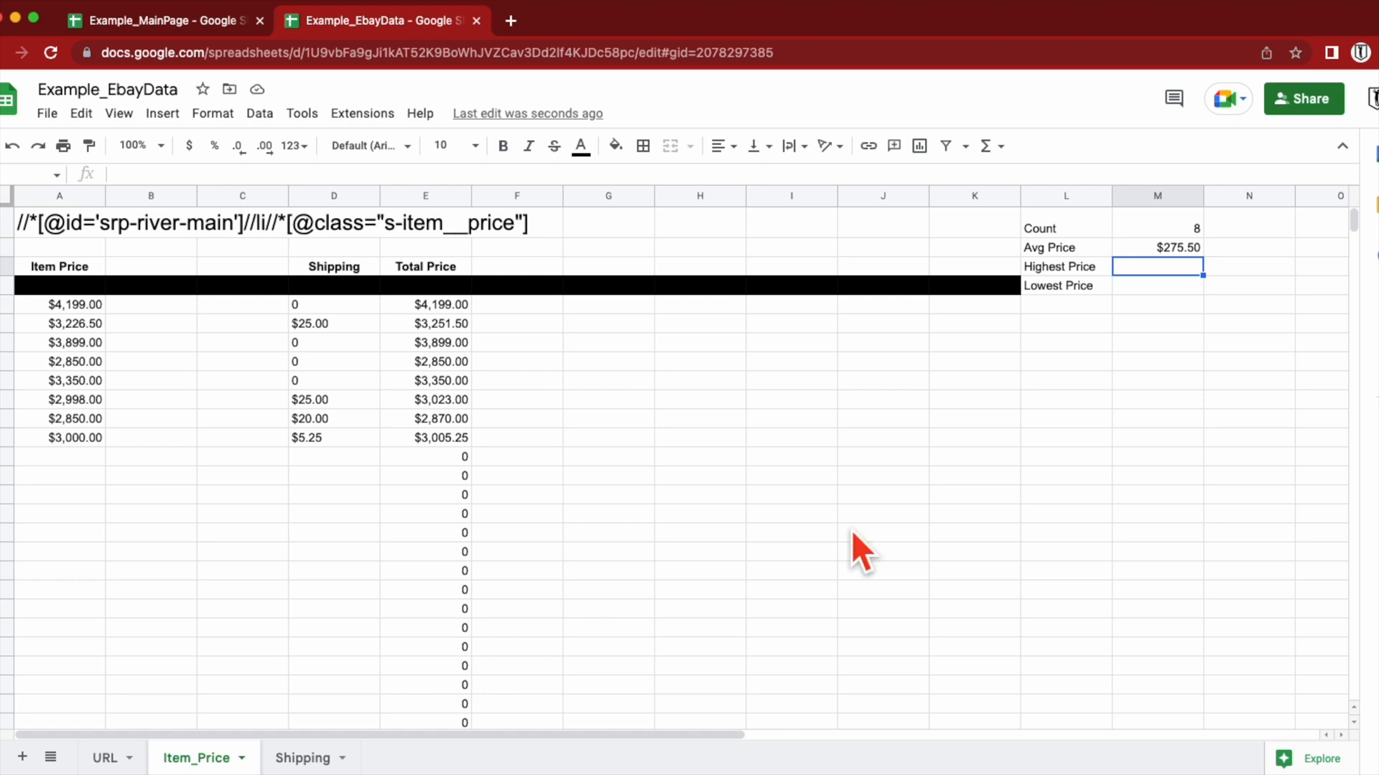
- Change the Avg Price formula in M2 to =AVERAGEIF(E5:E100, "<>0") so that zero totals are excluded
{"action": "left_click", "coordinate": [1162, 247]}
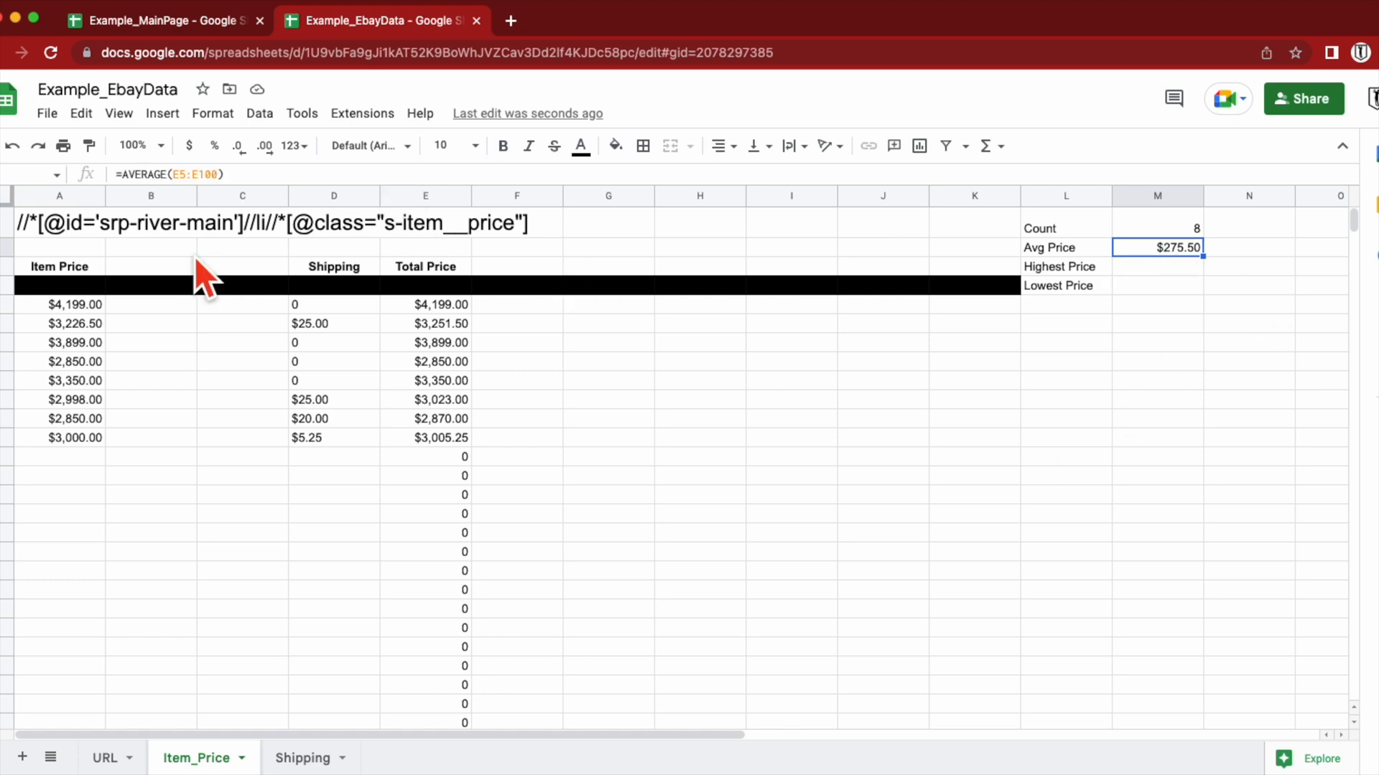
{"action": "left_click", "coordinate": [169, 175]}
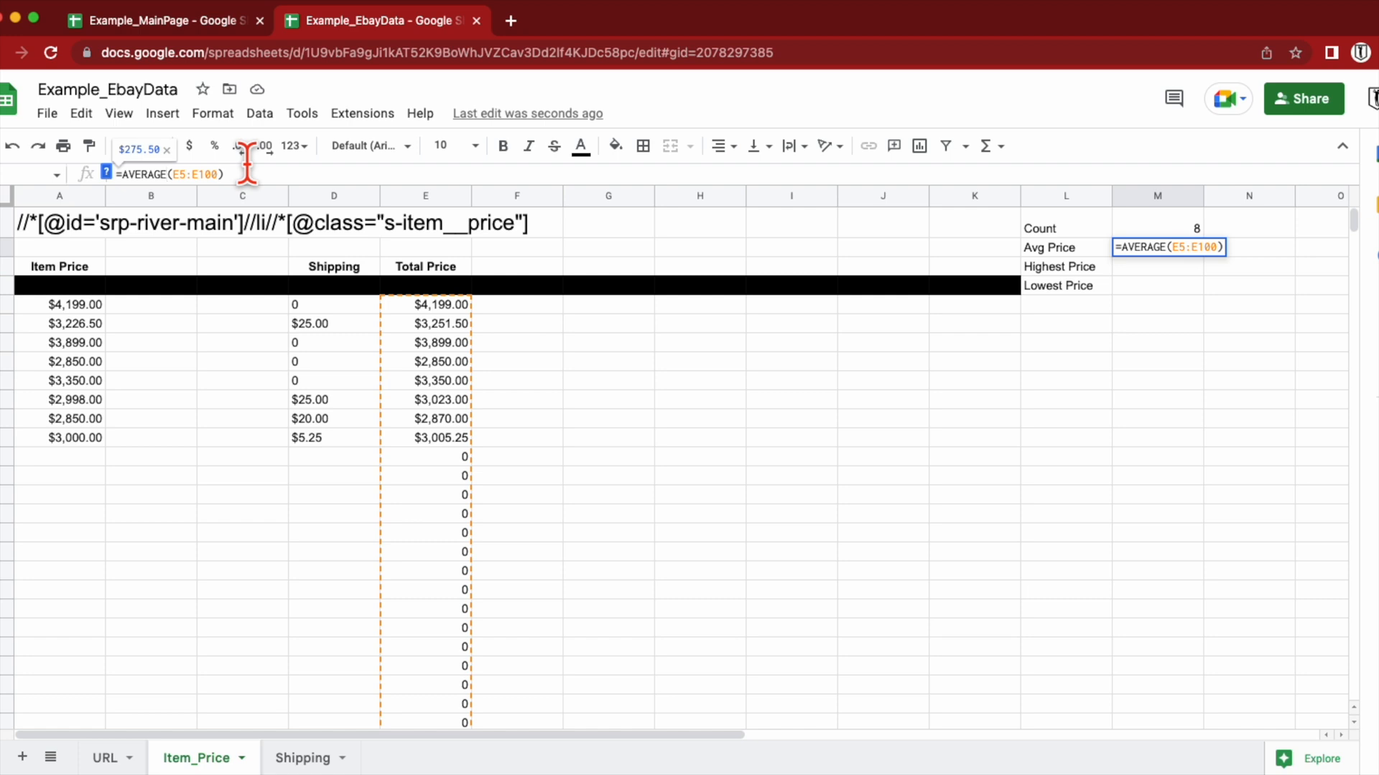
{"action": "type", "text": "IF"}
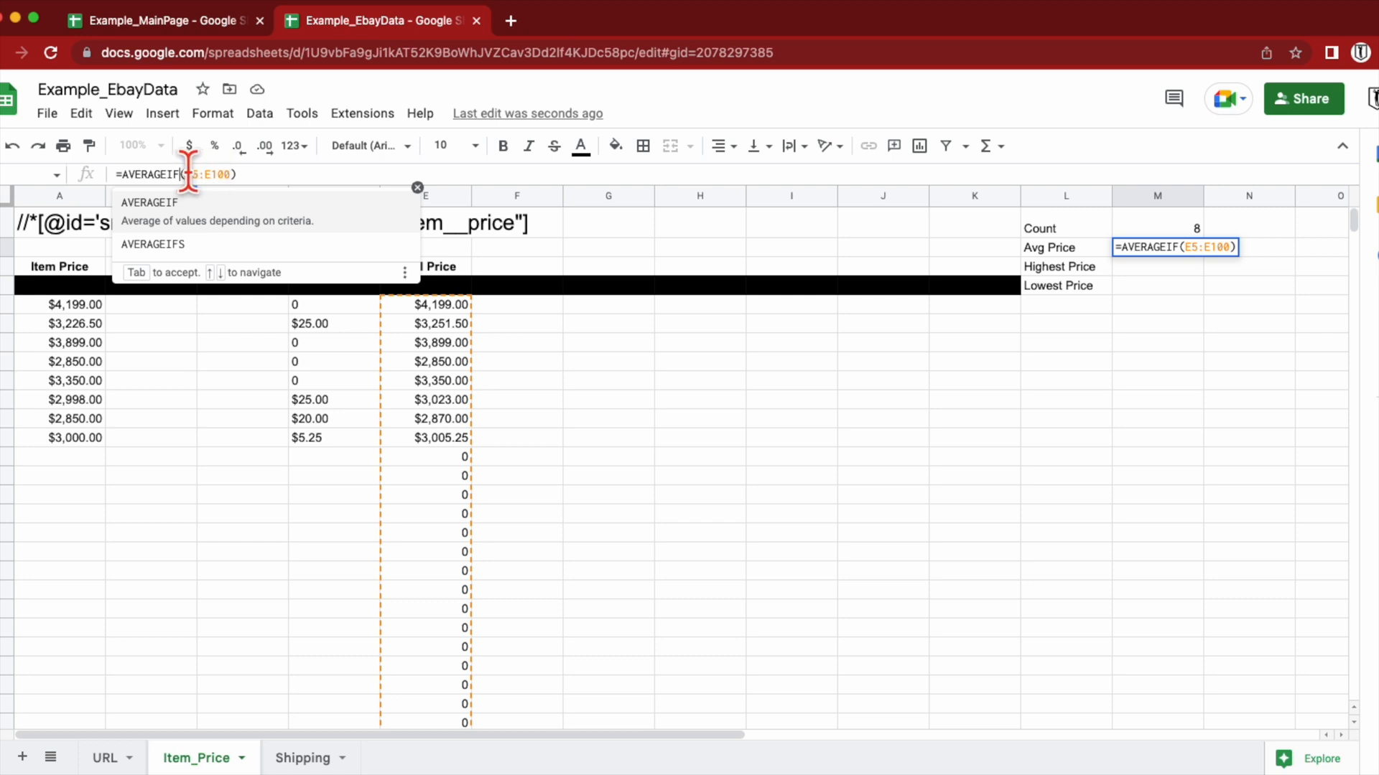
{"action": "left_click", "coordinate": [417, 187]}
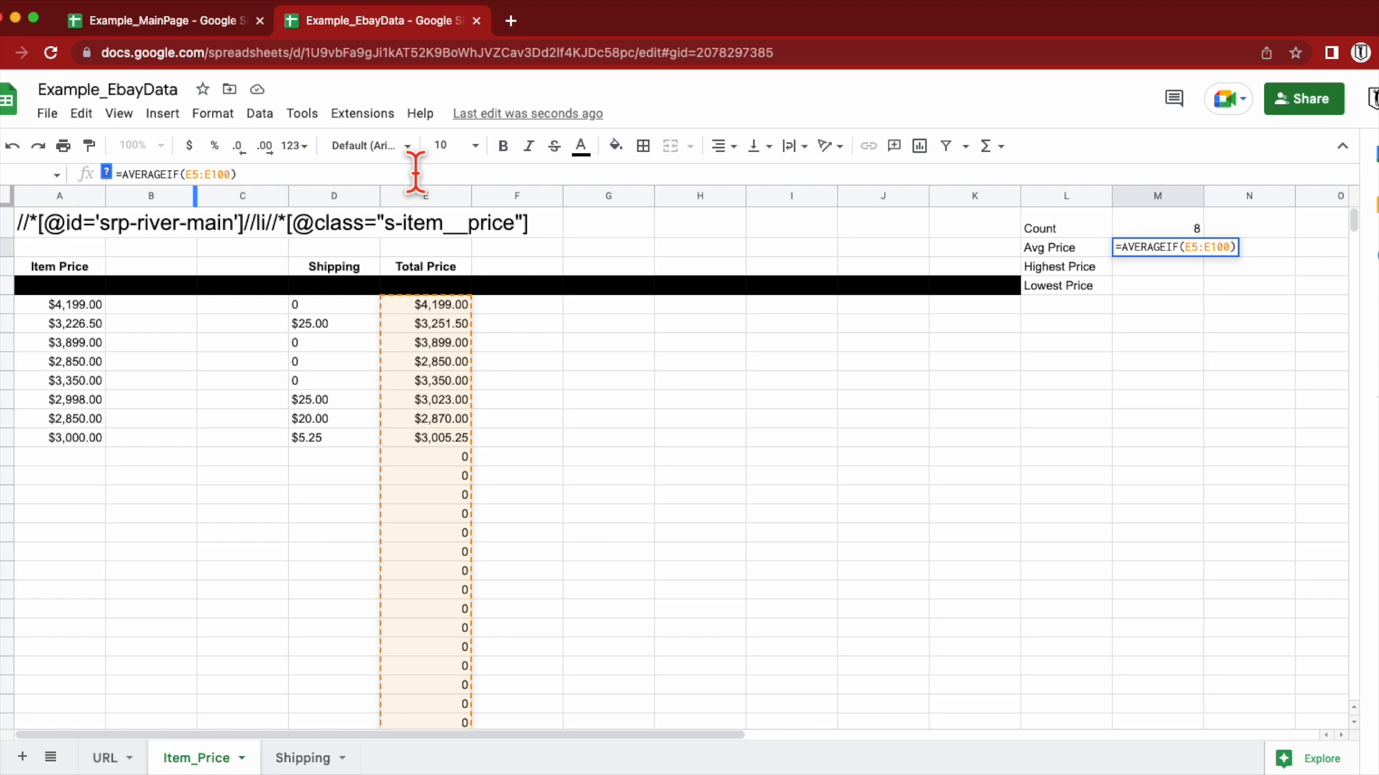
{"action": "type", "text": ", "}
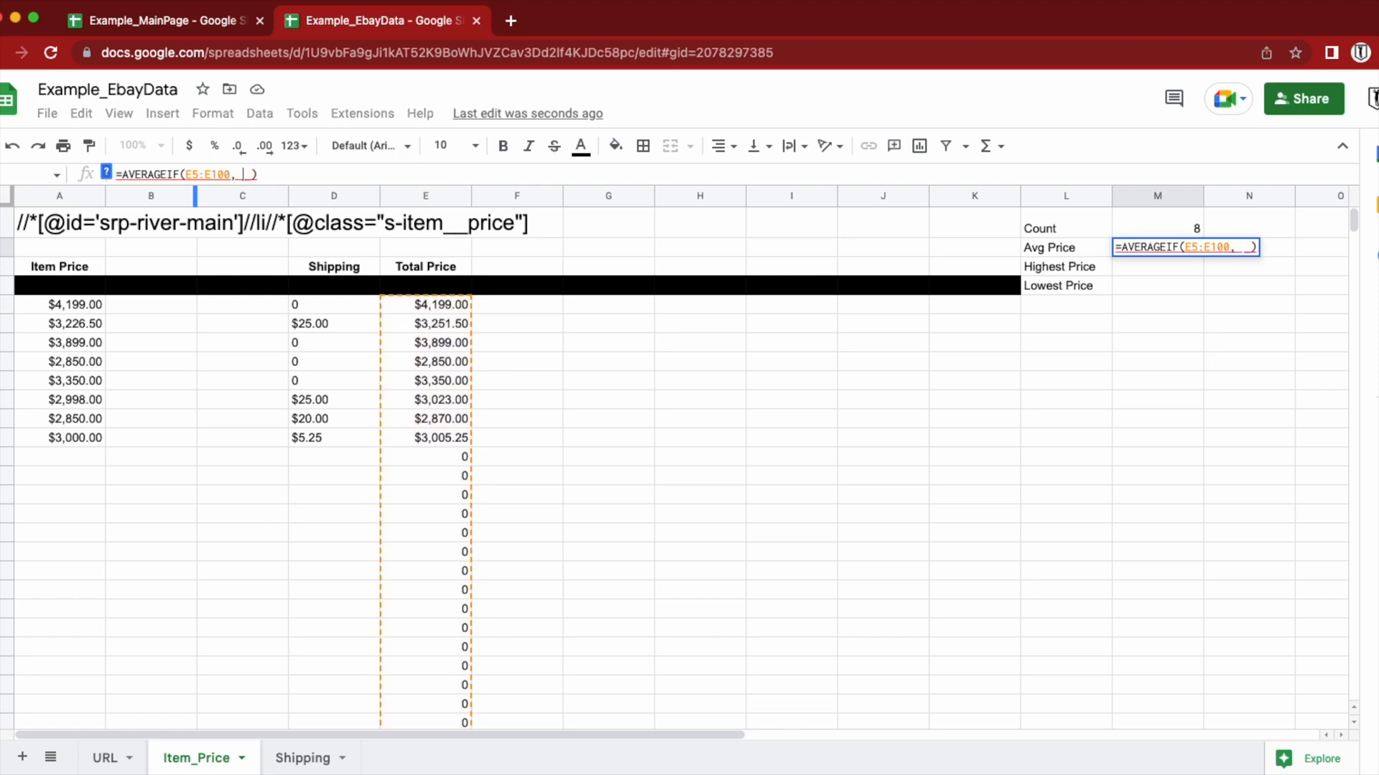
{"action": "type", "text": "\""}
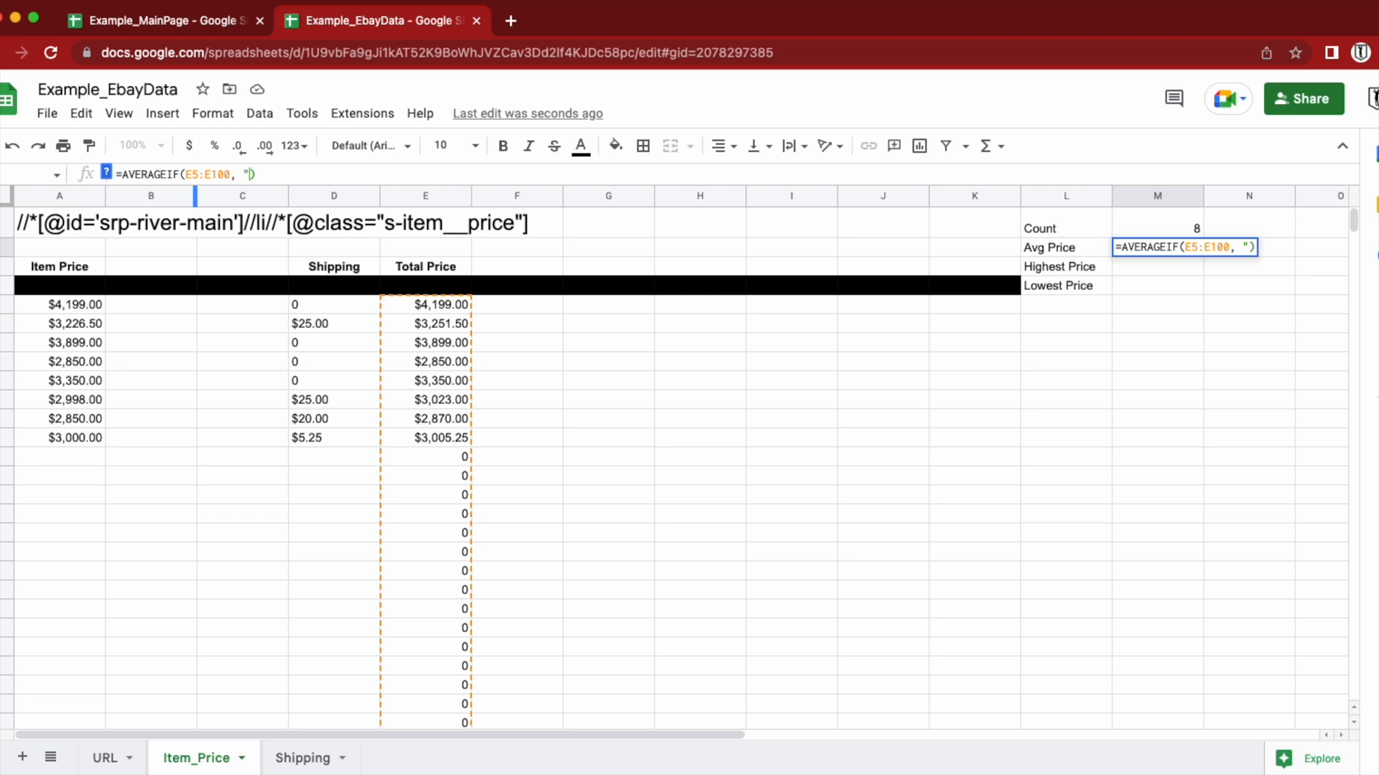
{"action": "type", "text": "<>"}
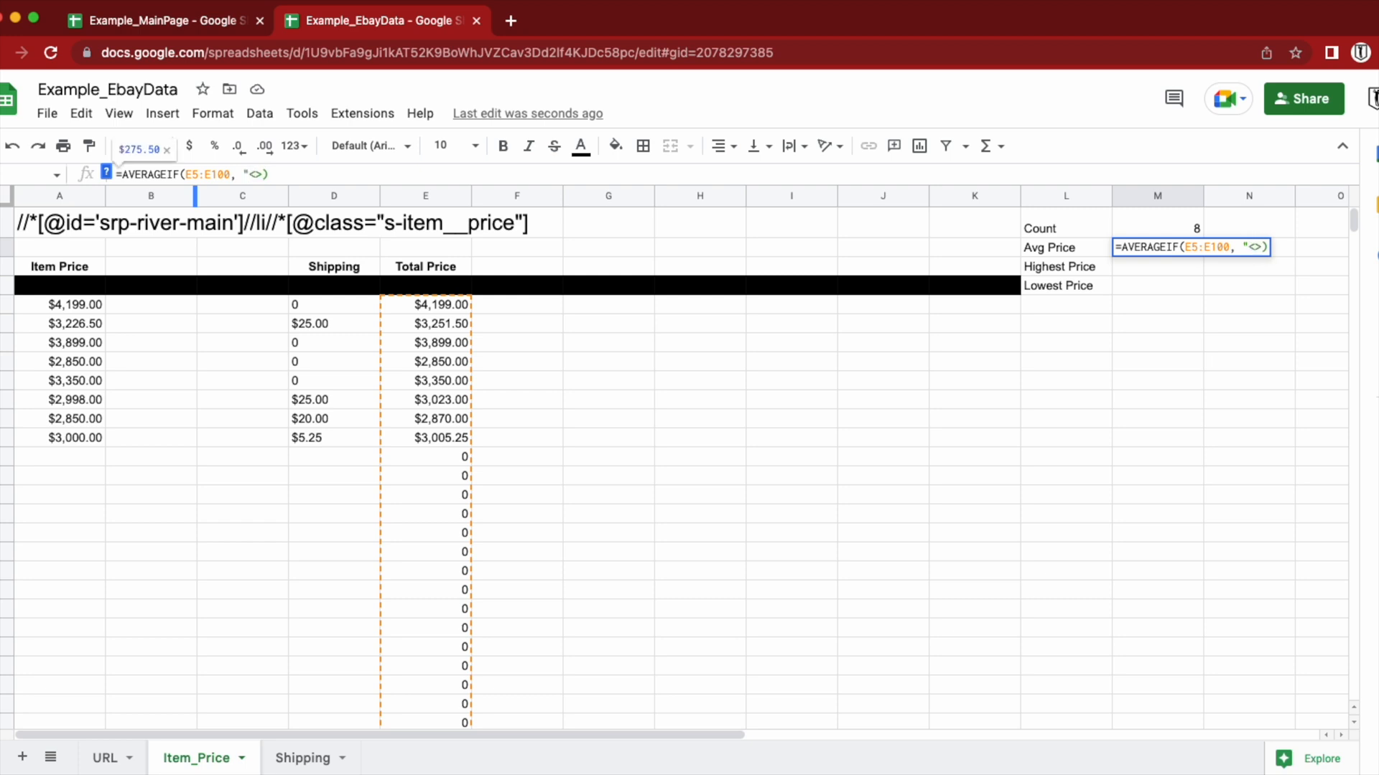
{"action": "type", "text": "0\""}
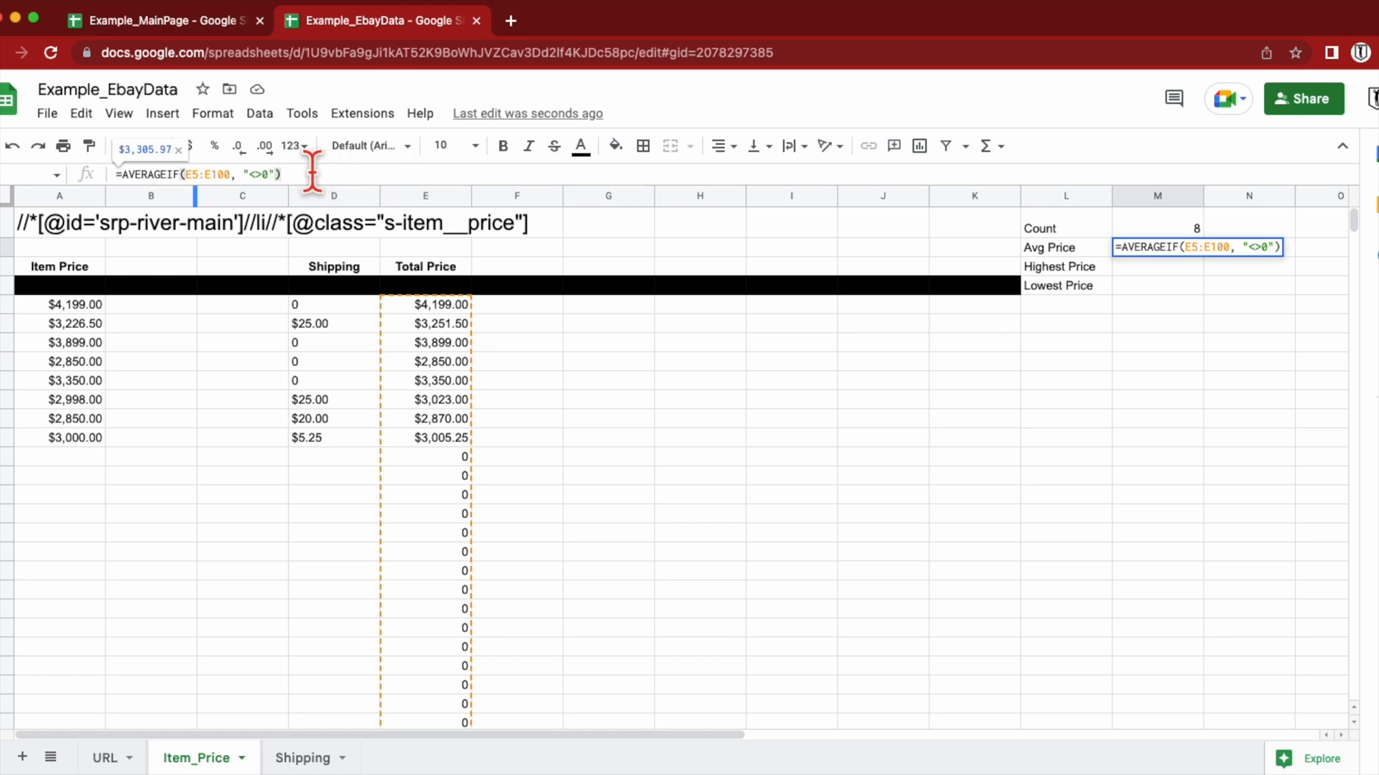
{"action": "key", "text": "Return"}
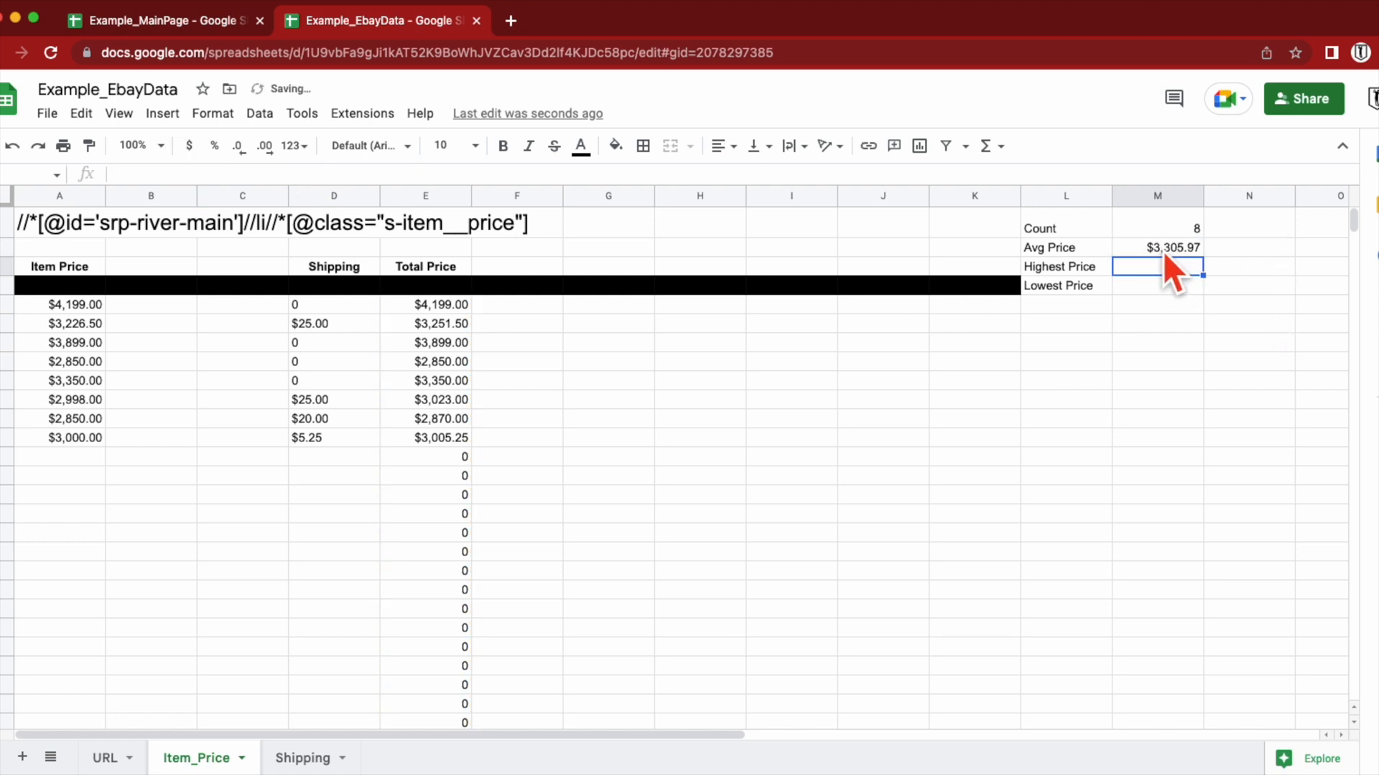
- Compare the Avg Price result in M2 with the average of the selected total prices E5:E12
{"action": "left_click_drag", "start_coordinate": [427, 304], "coordinate": [437, 442]}
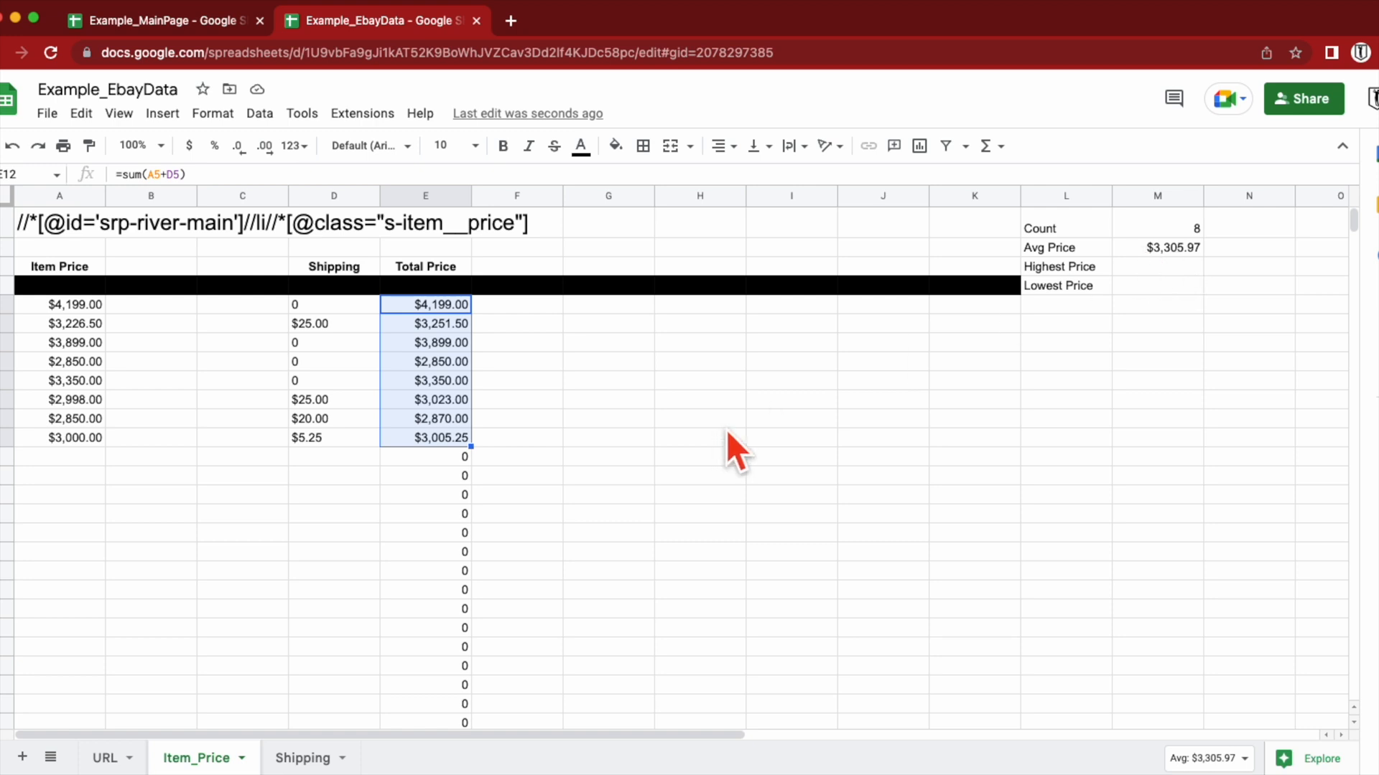
{"action": "left_click", "coordinate": [1155, 247]}
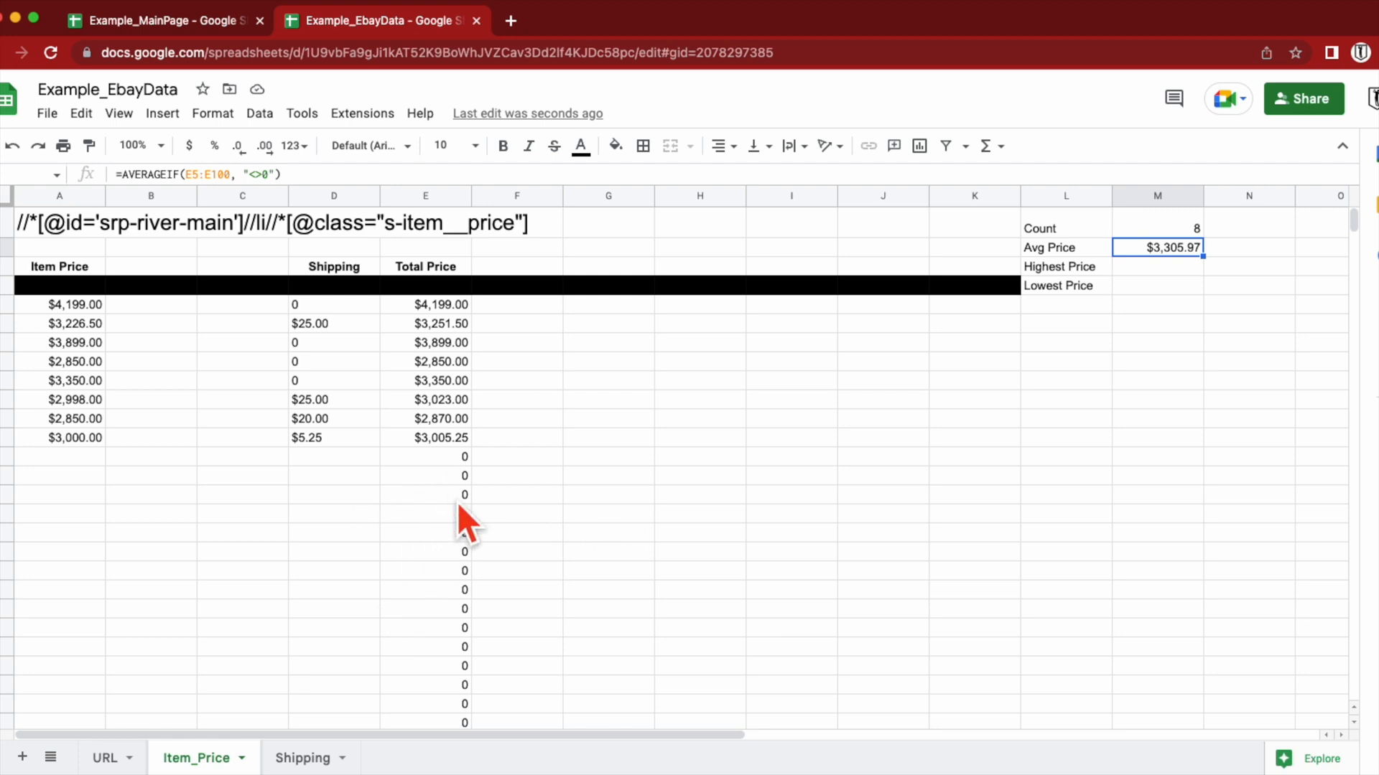
{"action": "left_click", "coordinate": [1005, 477]}
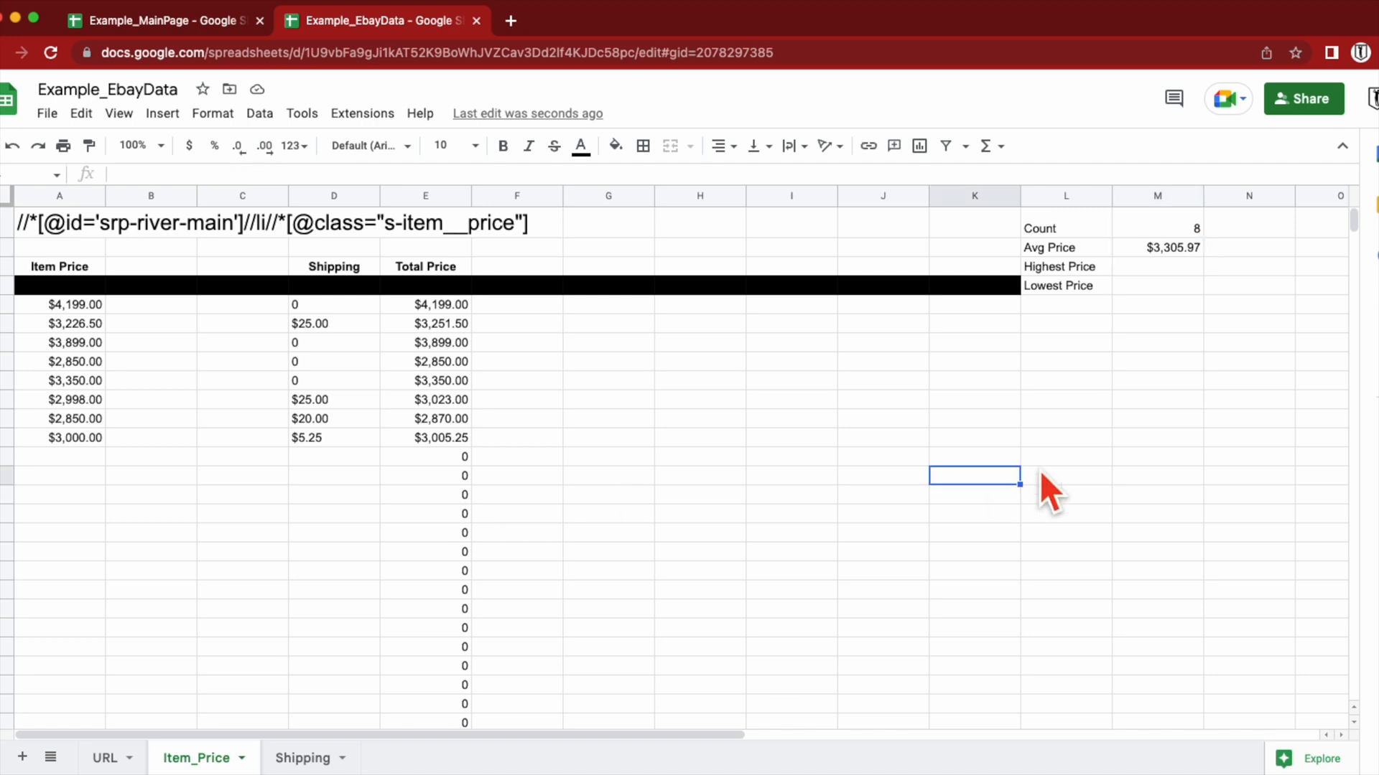
- Enter =max(E5:e100) in M3 beside Highest Price to find the largest total price
{"action": "left_click", "coordinate": [1173, 269]}
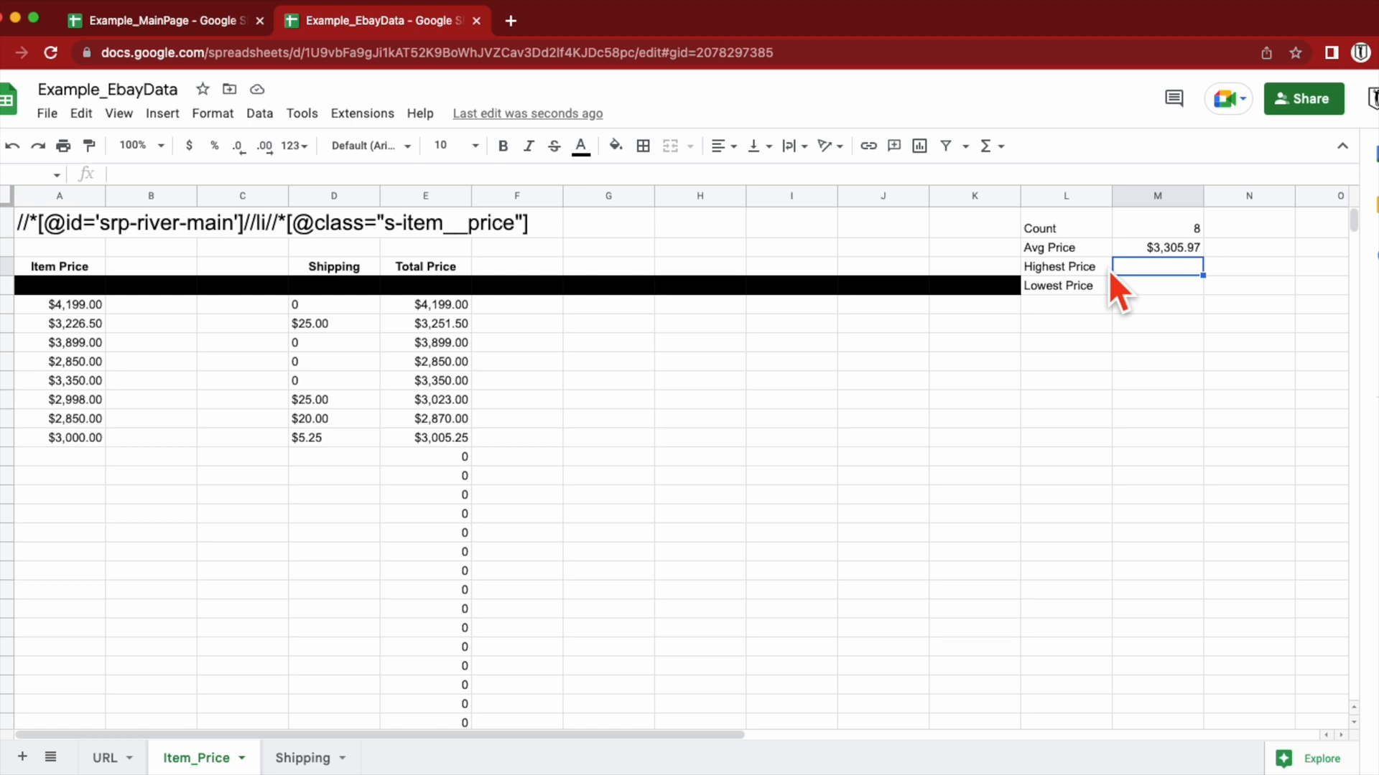
{"action": "type", "text": "=m"}
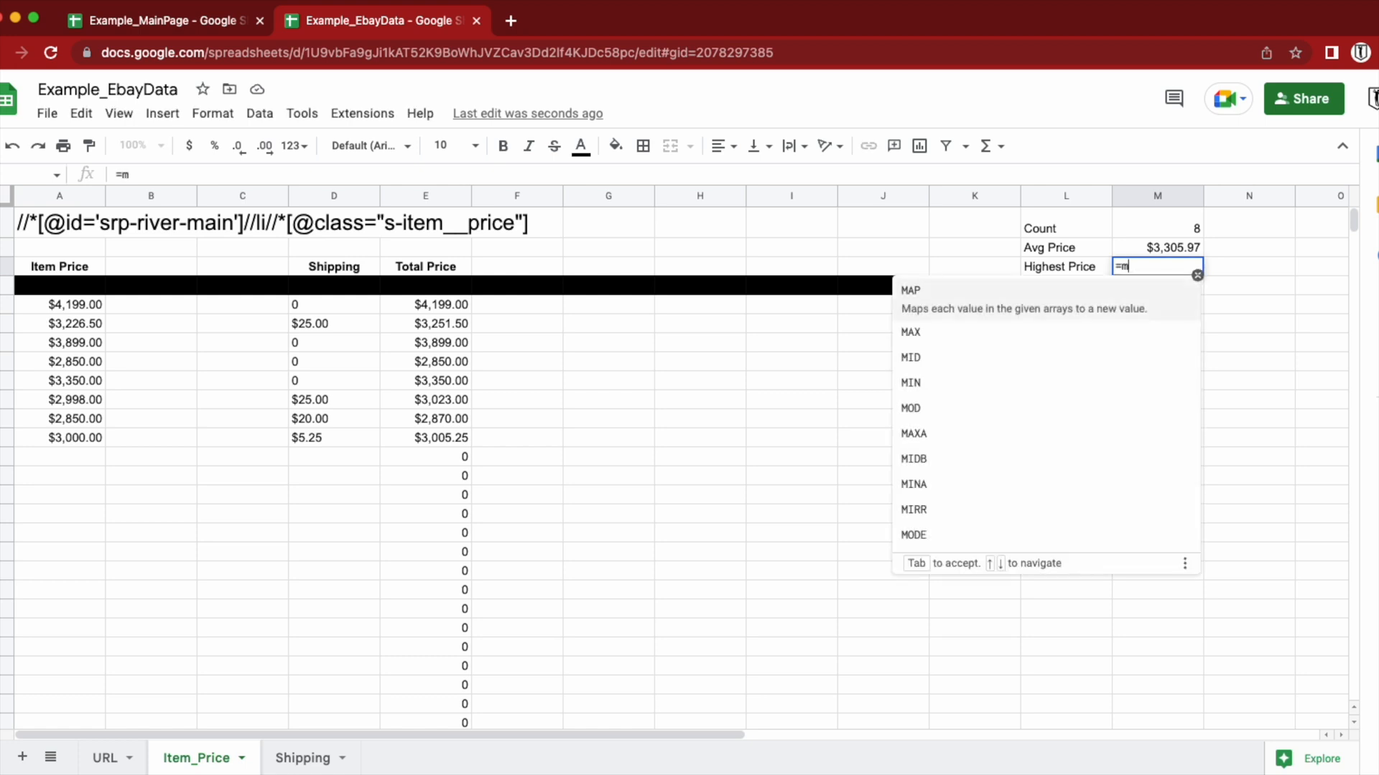
{"action": "type", "text": "ax("}
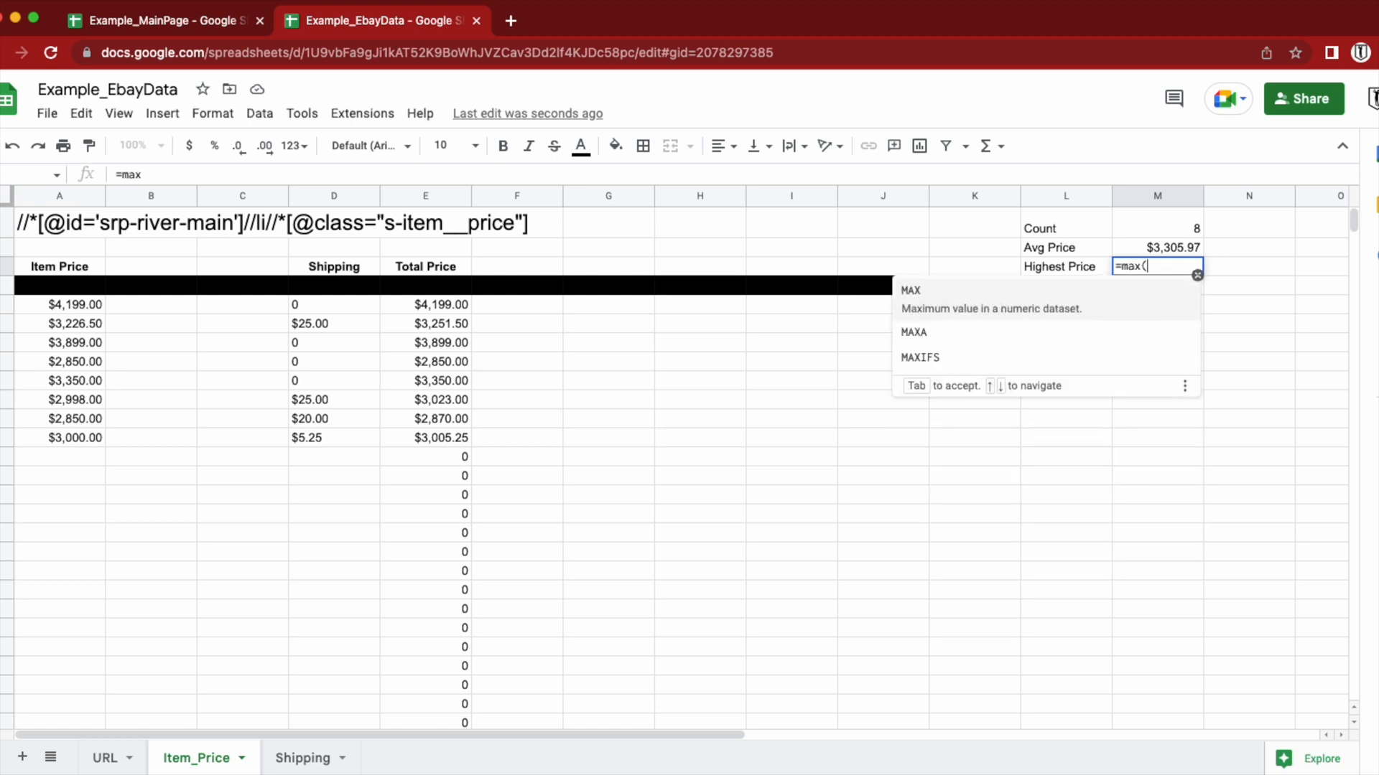
{"action": "left_click", "coordinate": [453, 305]}
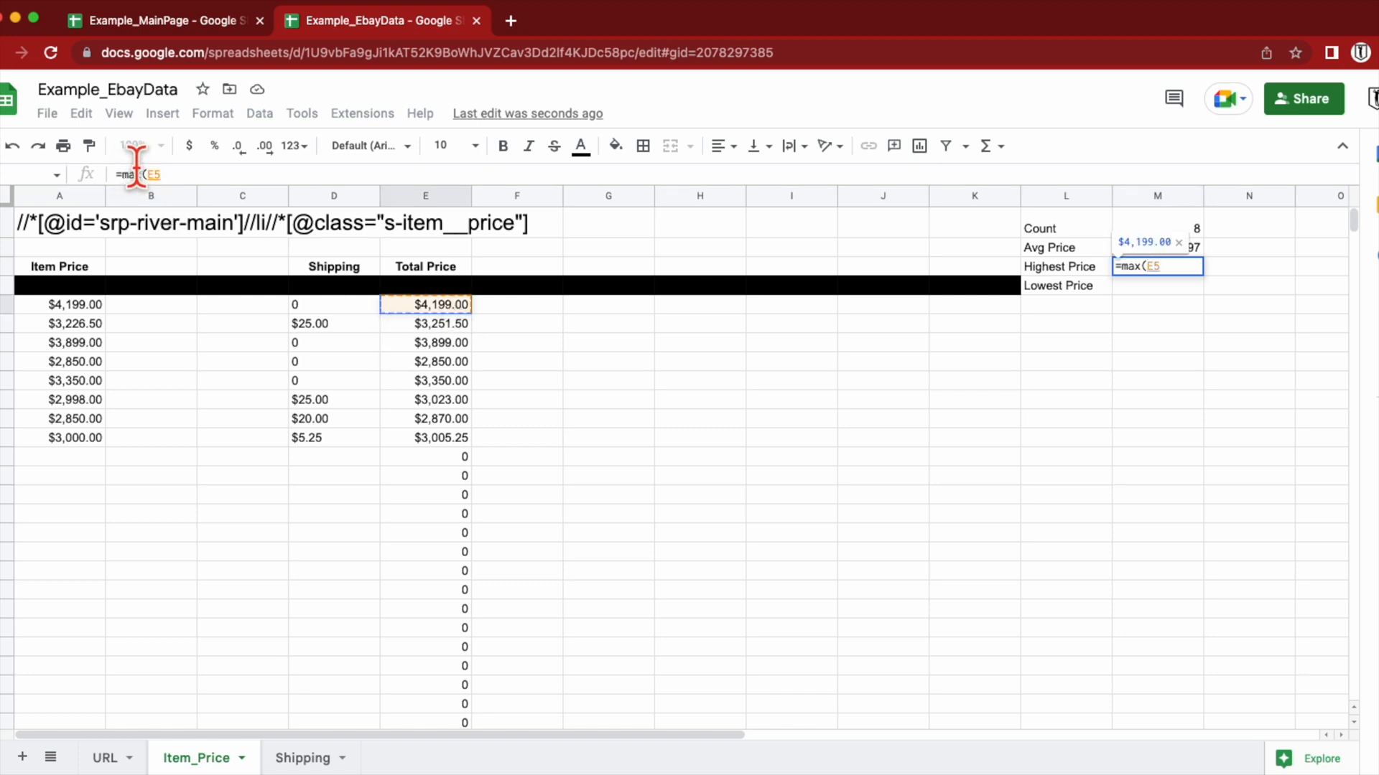
{"action": "left_click", "coordinate": [248, 174]}
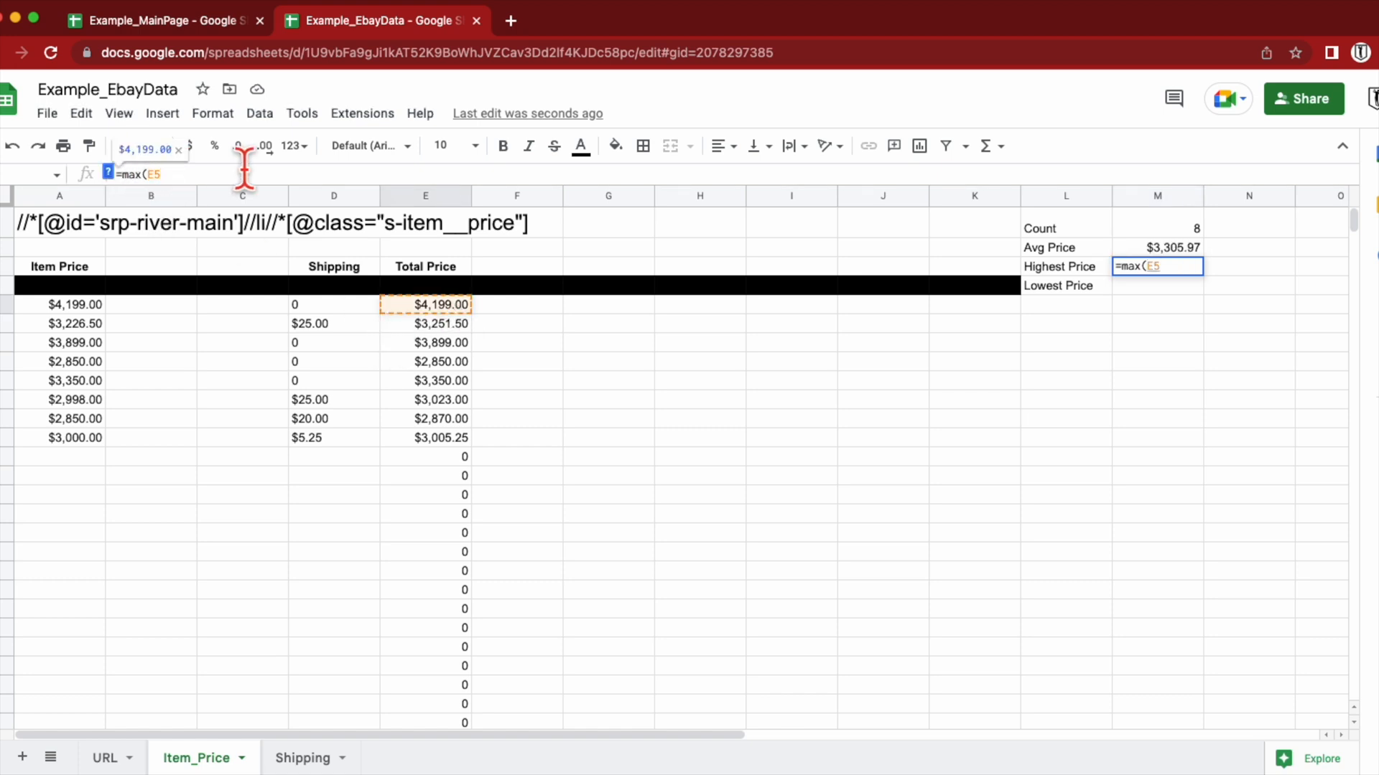
{"action": "type", "text": ":e100"}
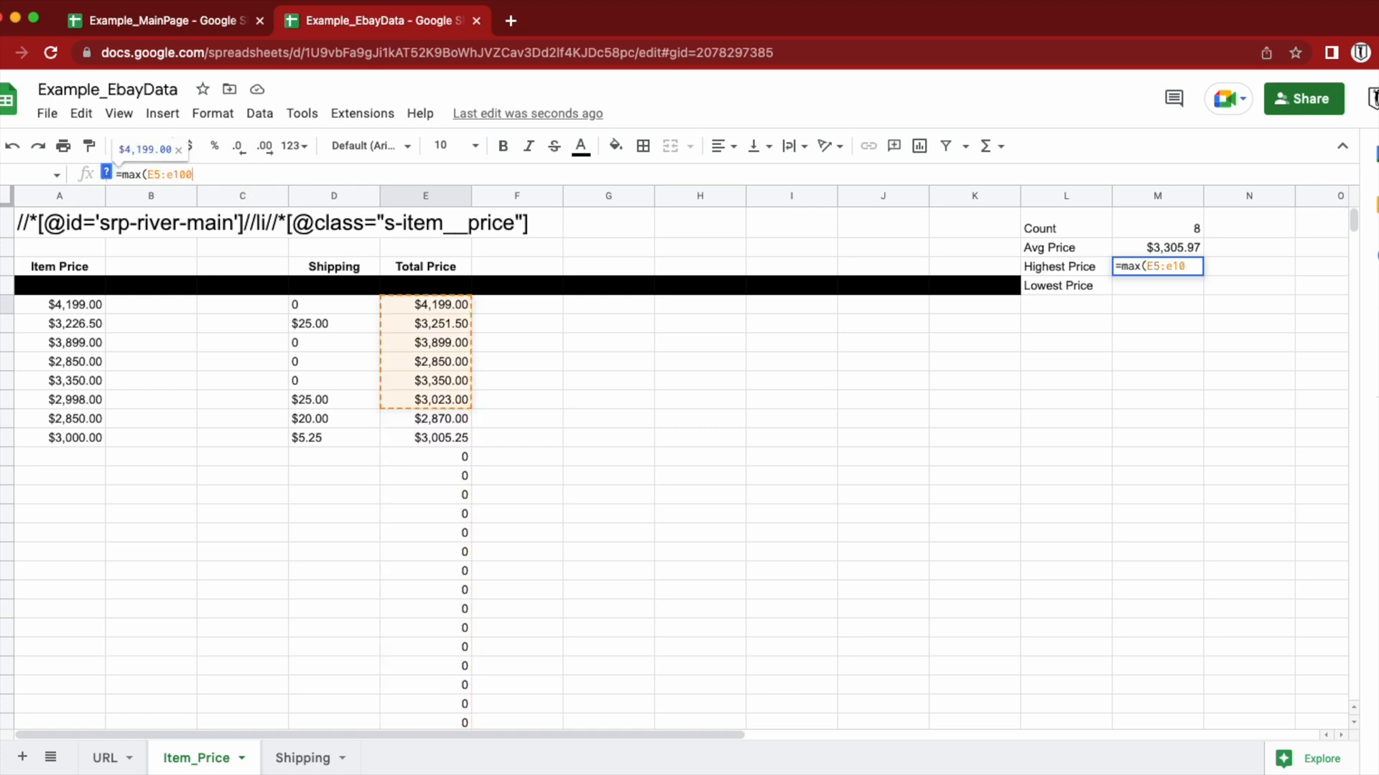
{"action": "type", "text": ")"}
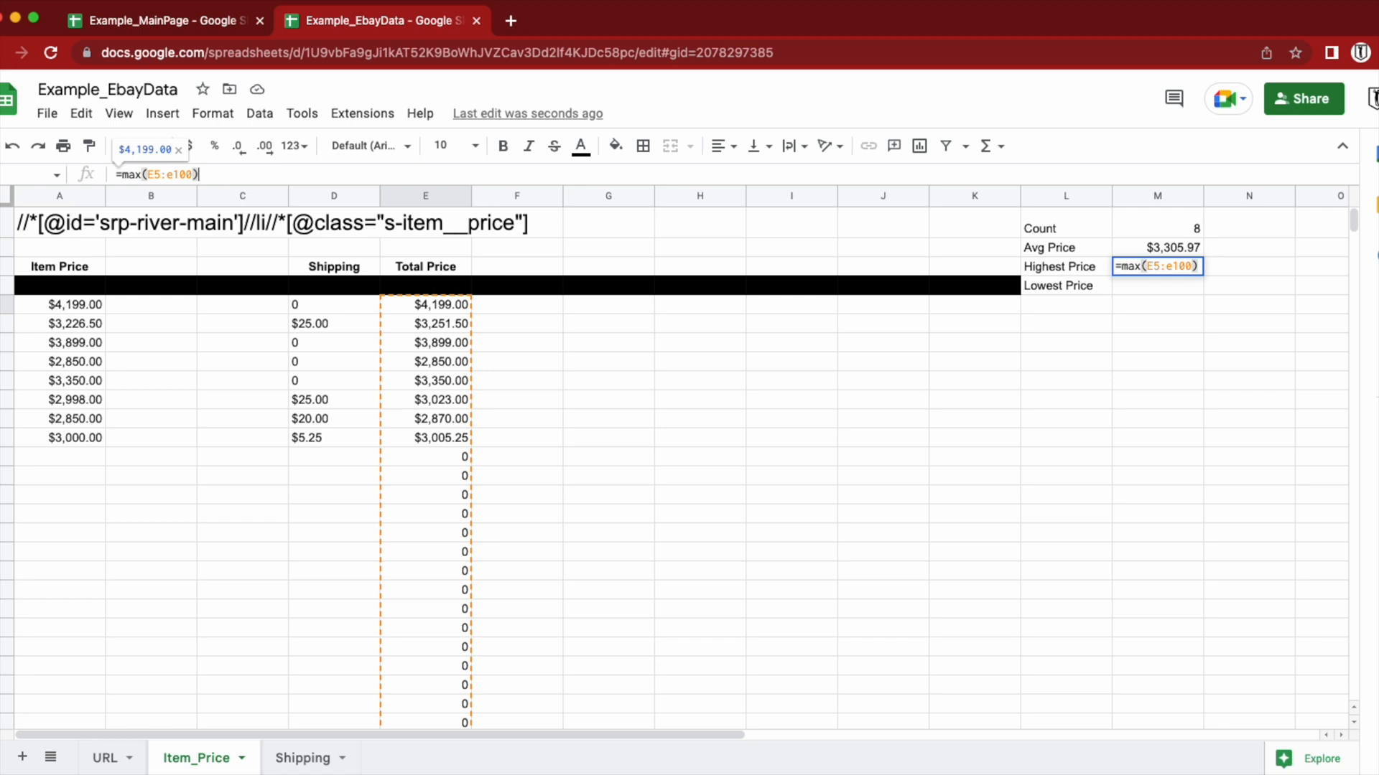
{"action": "key", "text": "Return"}
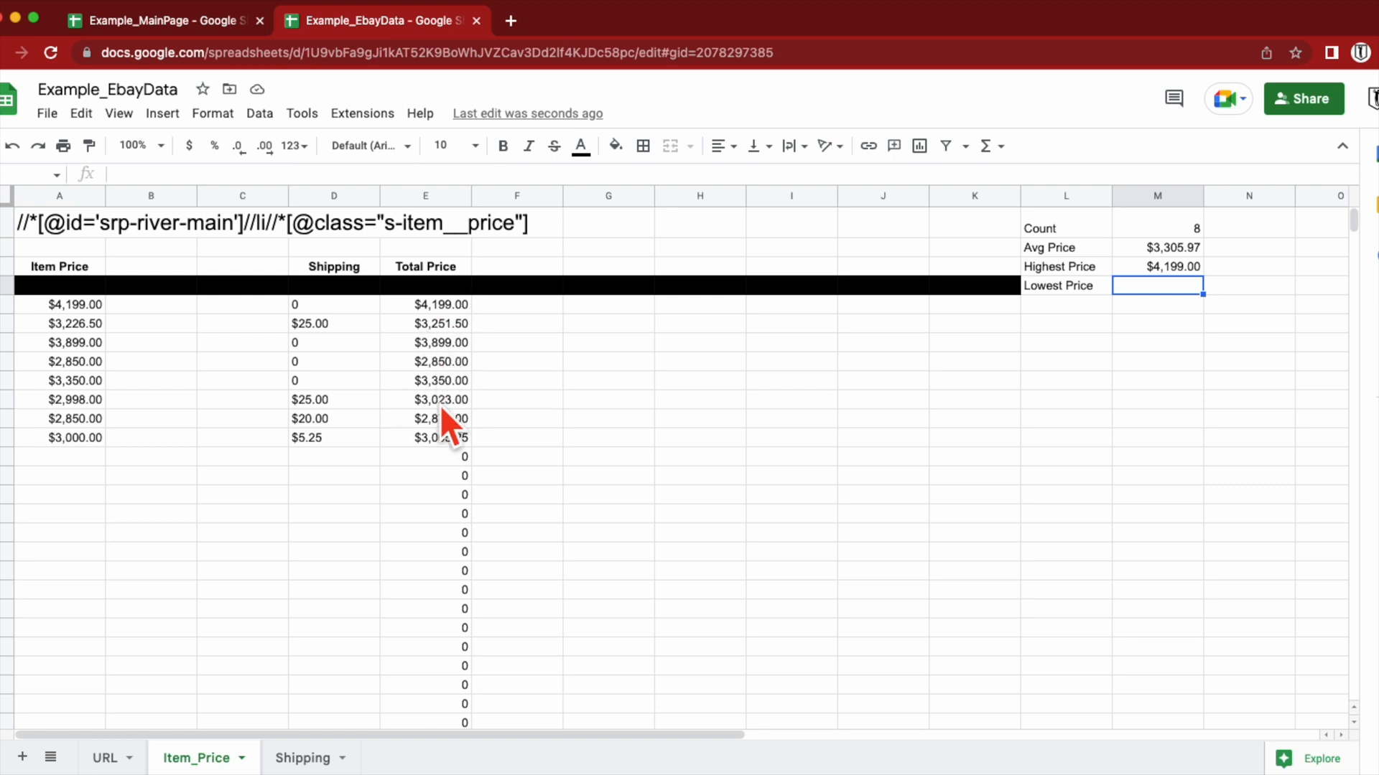
{"action": "left_click", "coordinate": [945, 443]}
- Enter =MIN(E5:E100) in M4 beside Lowest Price to find the smallest total price
{"action": "left_click", "coordinate": [1167, 288]}
{"action": "type", "text": "=min"}
{"action": "key", "text": "Tab"}
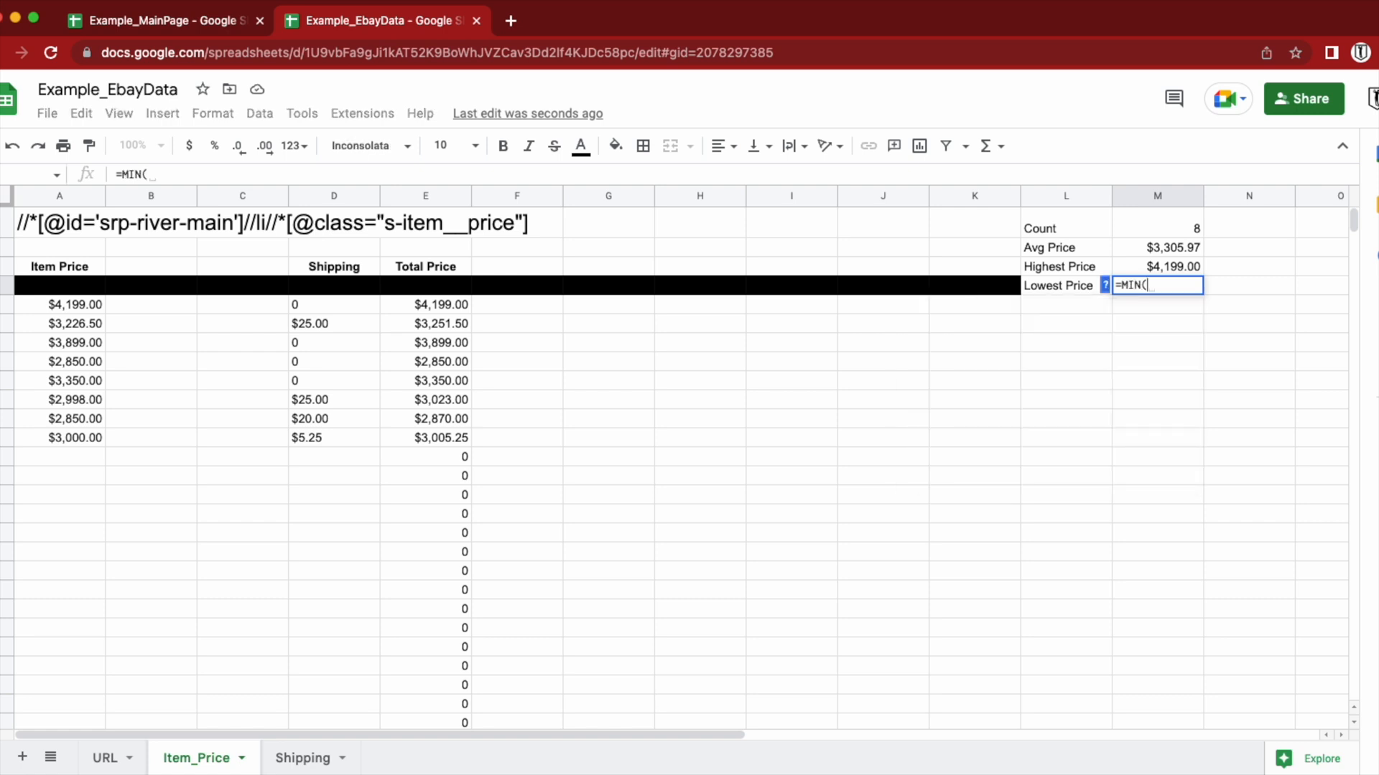
{"action": "type", "text": "e5"}
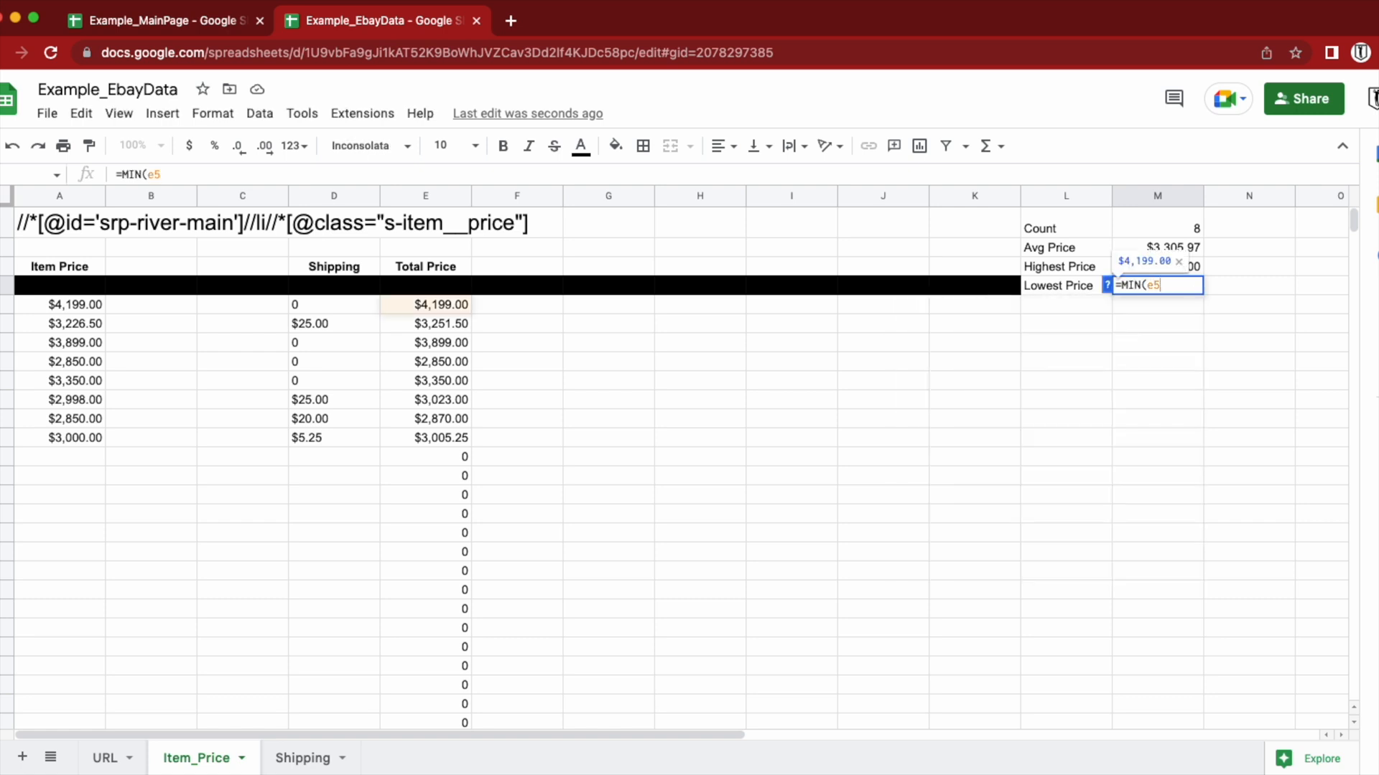
{"action": "type", "text": ":e100"}
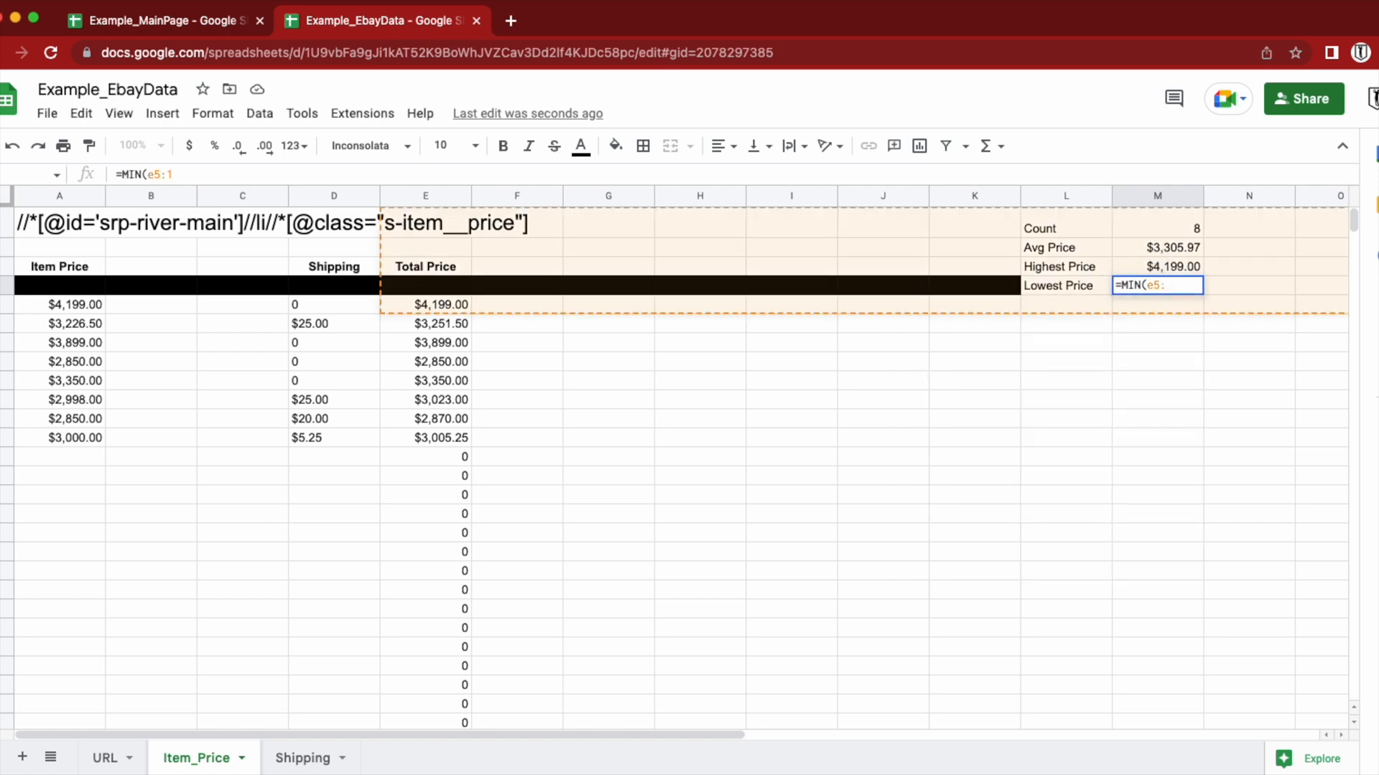
{"action": "type", "text": ")"}
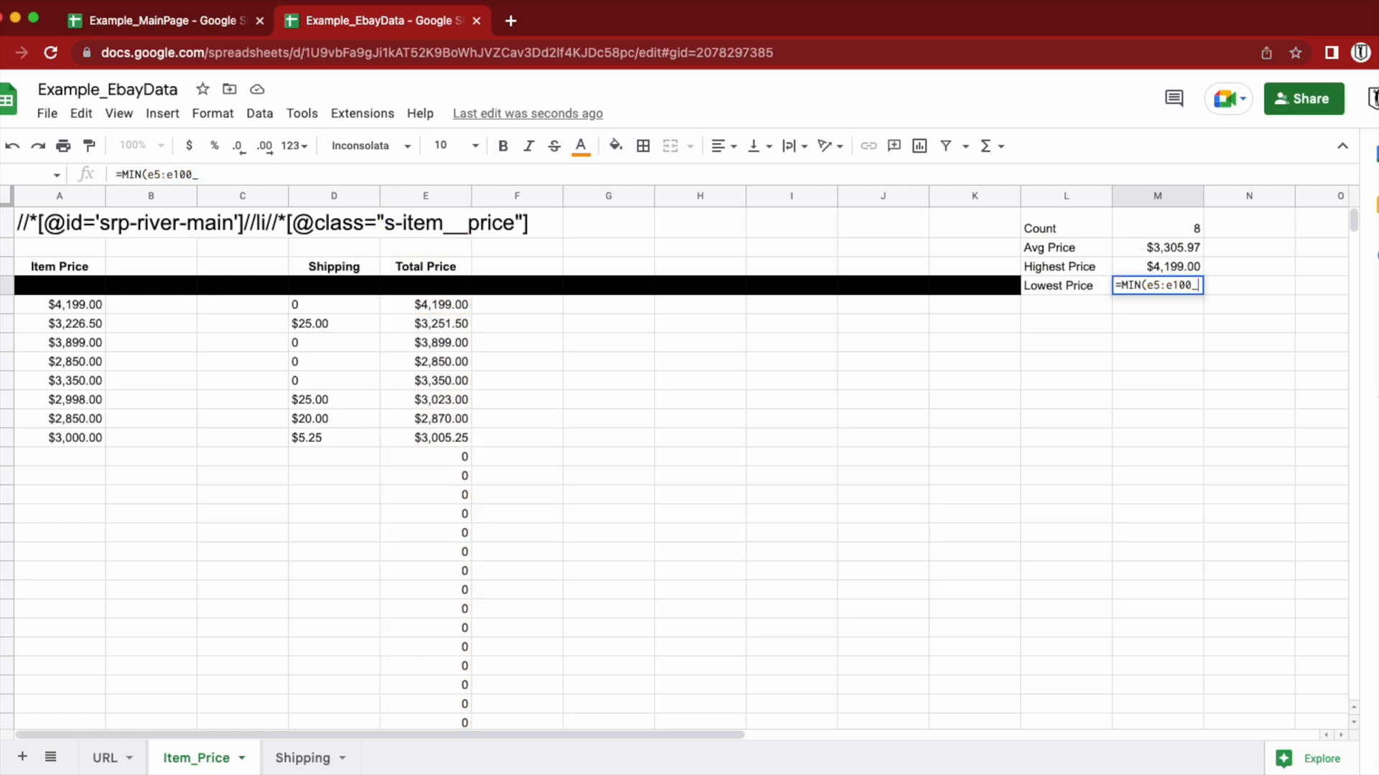
{"action": "key", "text": "Return"}
{"action": "left_click", "coordinate": [1161, 285]}
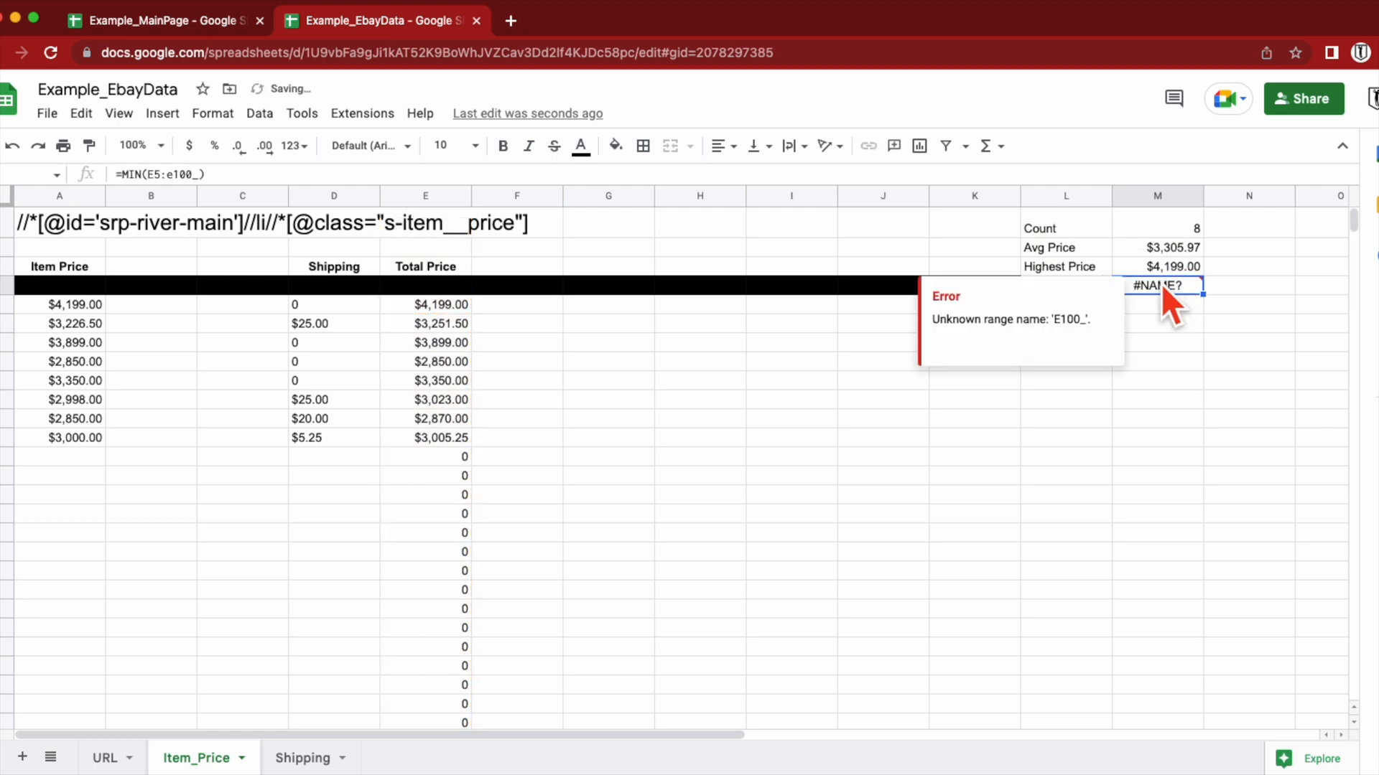
{"action": "left_click", "coordinate": [194, 174]}
{"action": "key", "text": "Delete"}
{"action": "key", "text": "Return"}
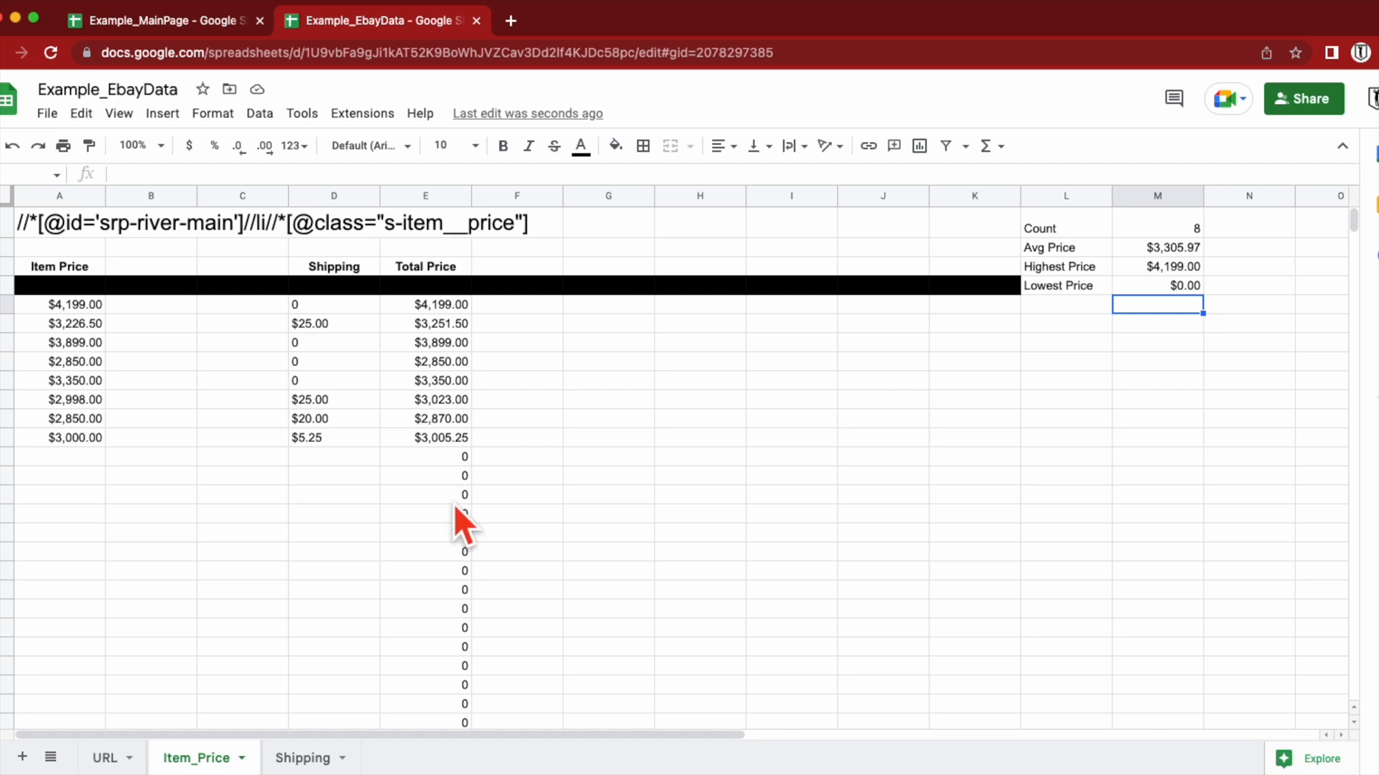
- Replace the Lowest Price formula in M4 with =ARRAYFORMULA(MIN(IF(e5:e100>0,e5:e100))) so that zero totals are ignored
{"action": "left_click", "coordinate": [1168, 284]}
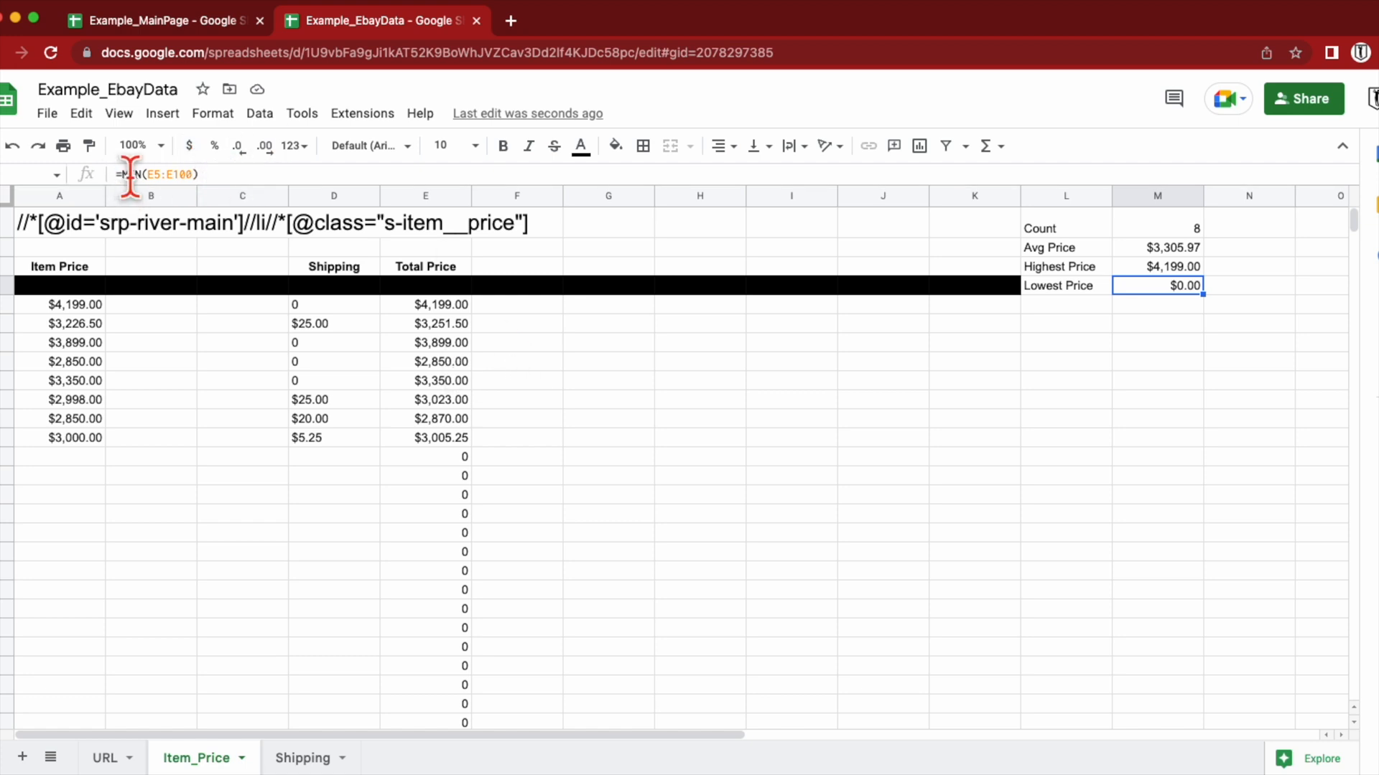
{"action": "left_click_drag", "start_coordinate": [198, 175], "coordinate": [129, 174]}
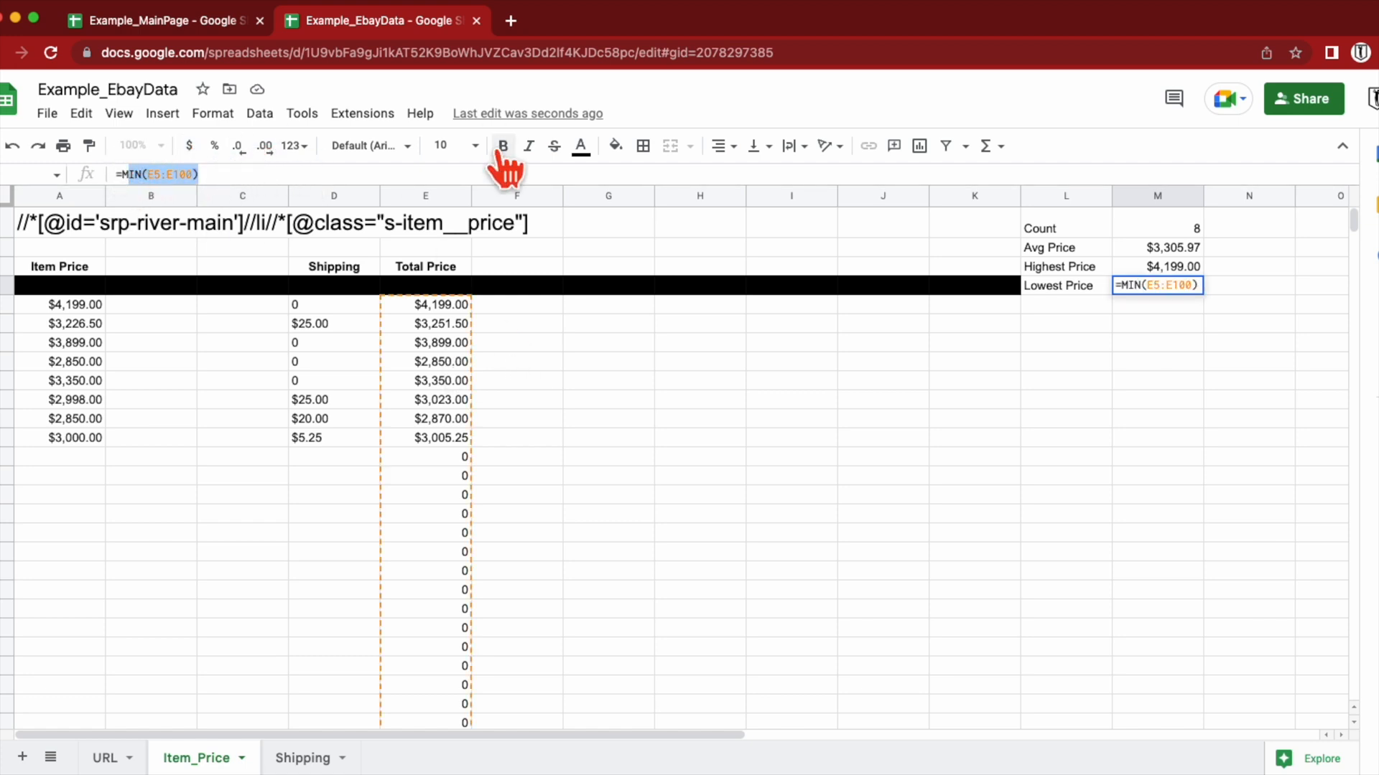
{"action": "key", "text": "BackSpace"}
{"action": "key", "text": "BackSpace"}
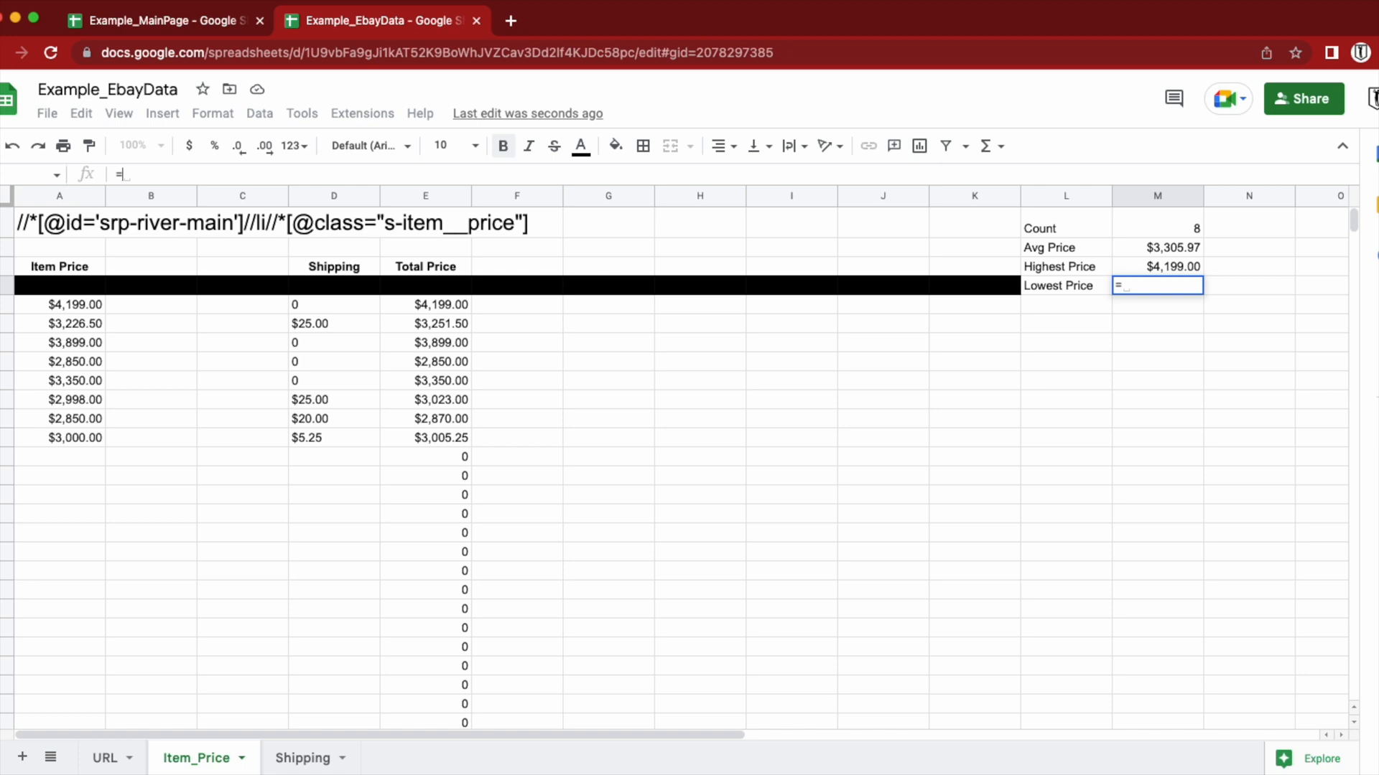
{"action": "type", "text": "arr"}
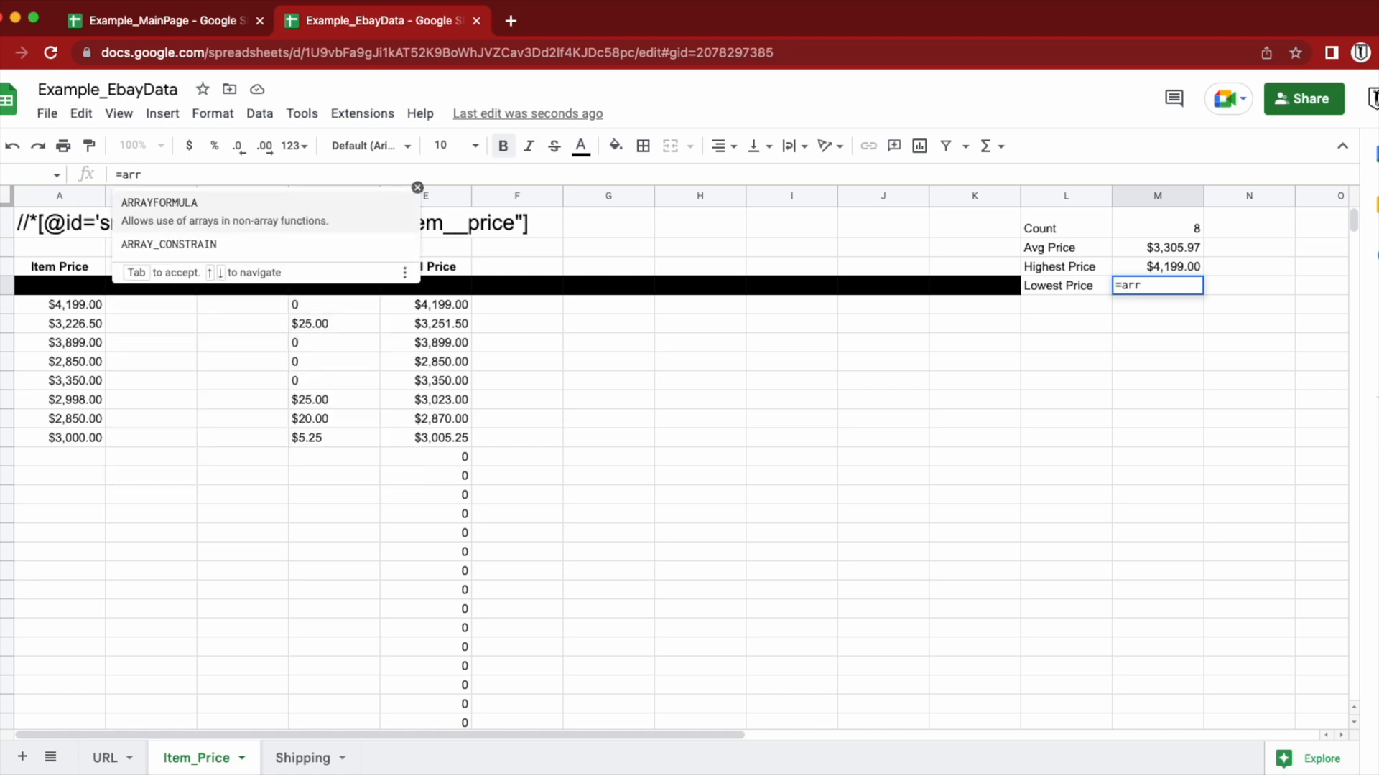
{"action": "left_click", "coordinate": [166, 207]}
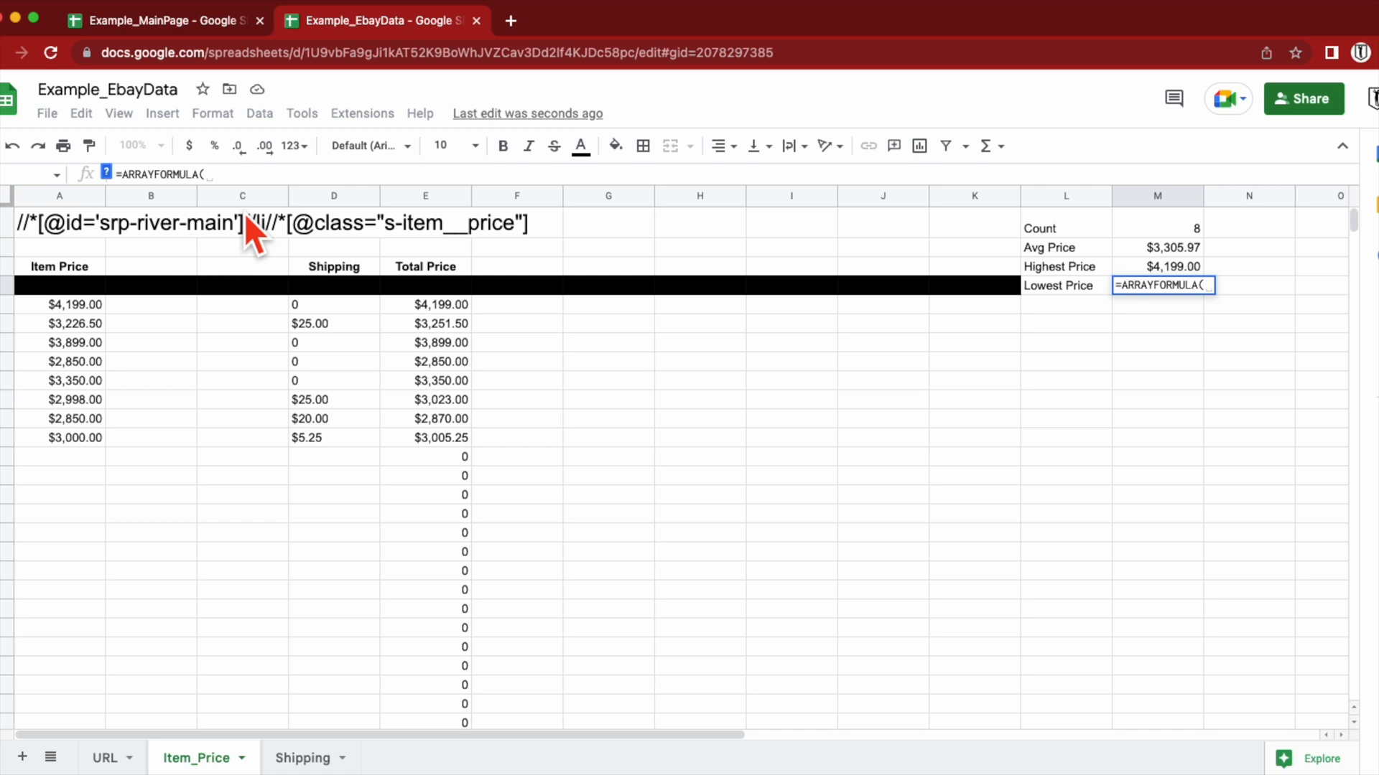
{"action": "type", "text": "MIN("}
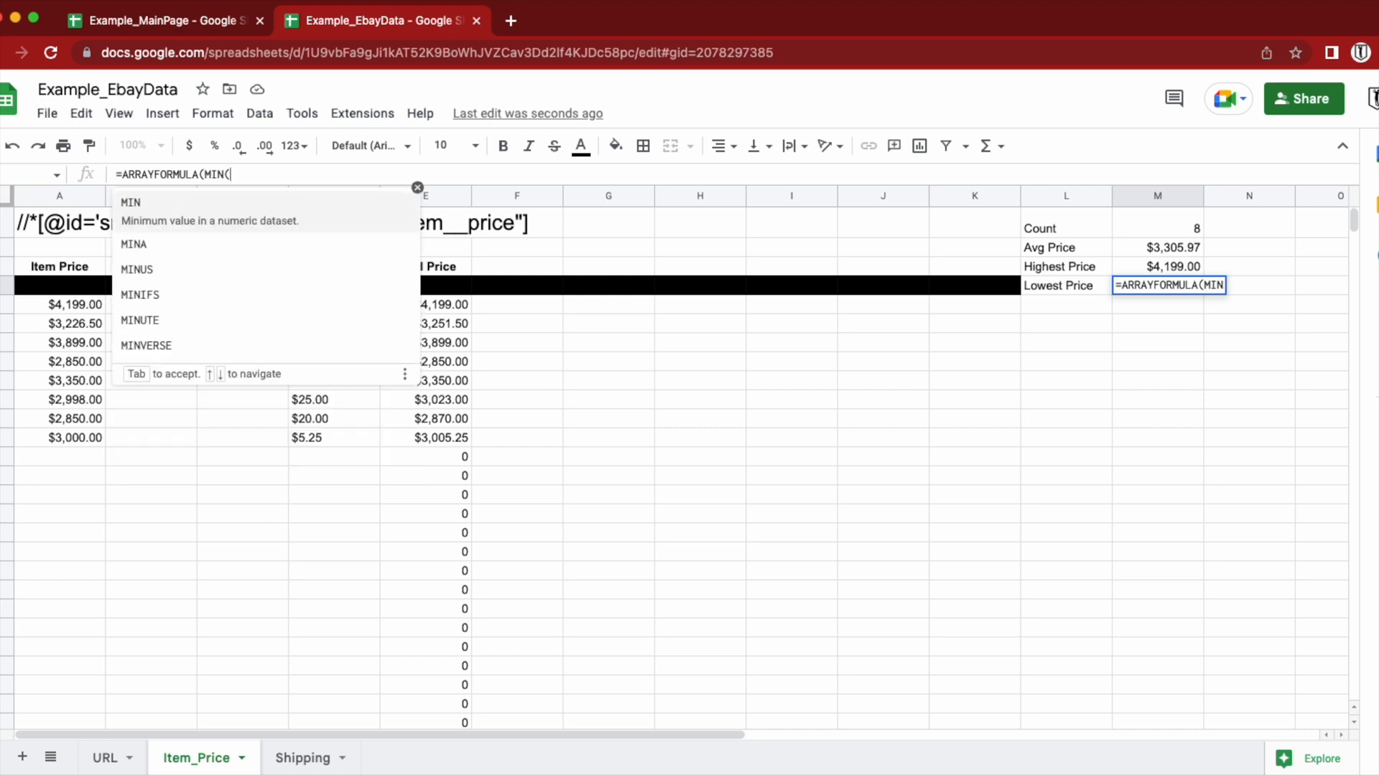
{"action": "type", "text": "IF"}
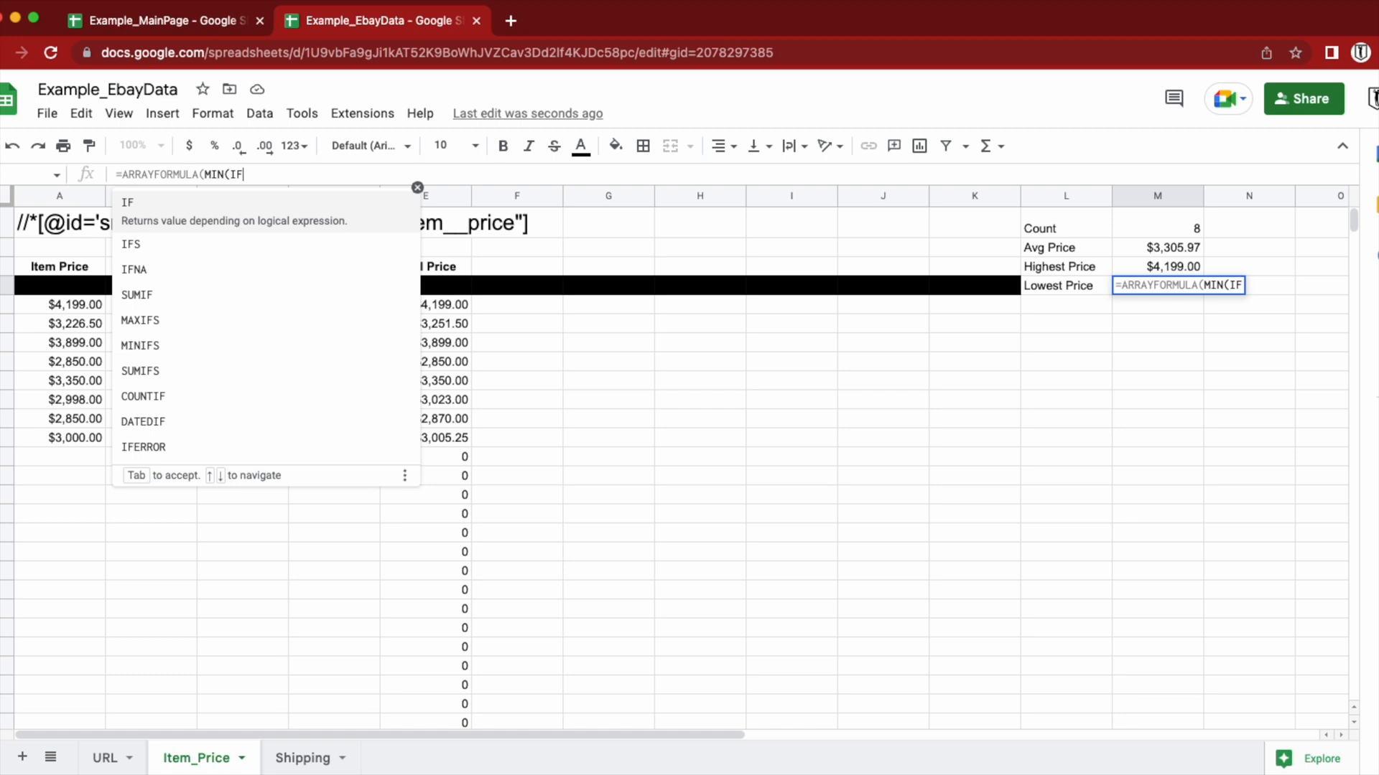
{"action": "type", "text": "("}
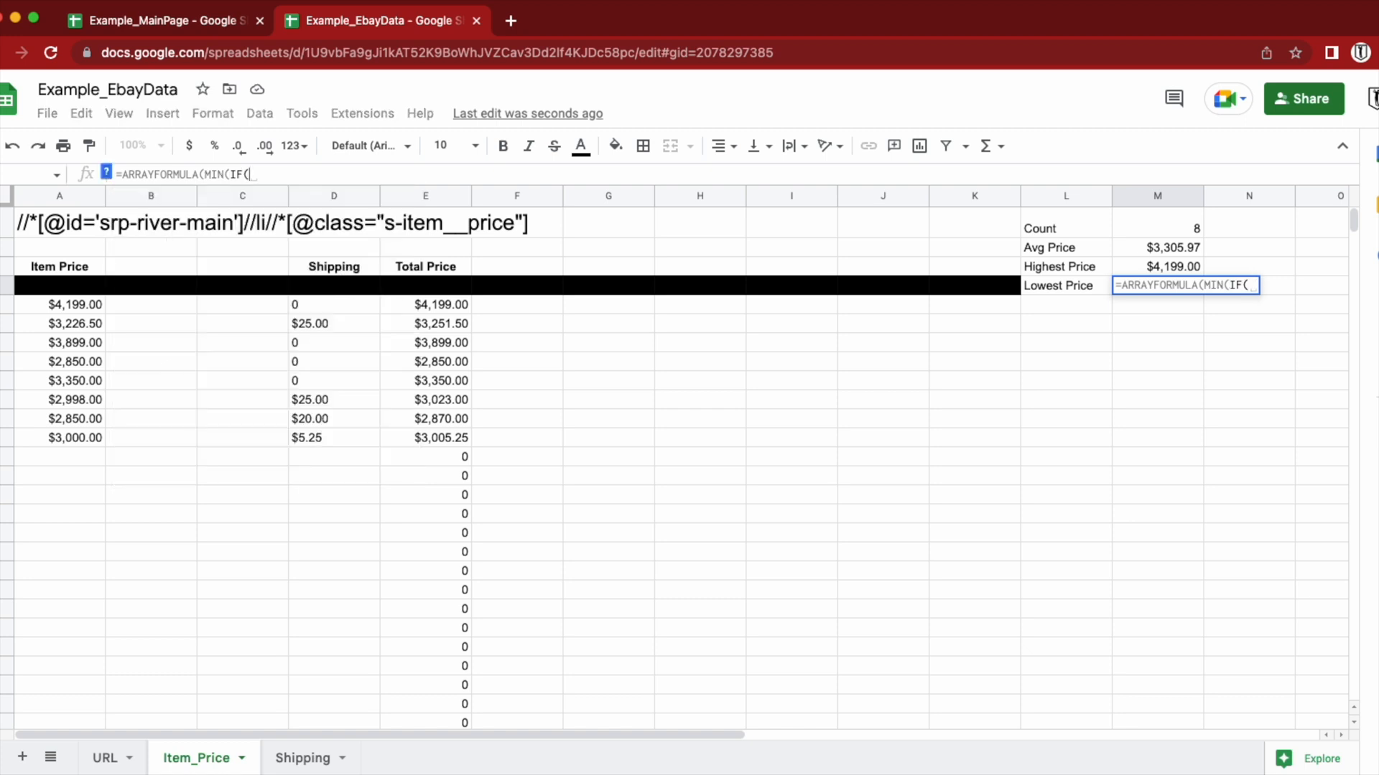
{"action": "type", "text": "e"}
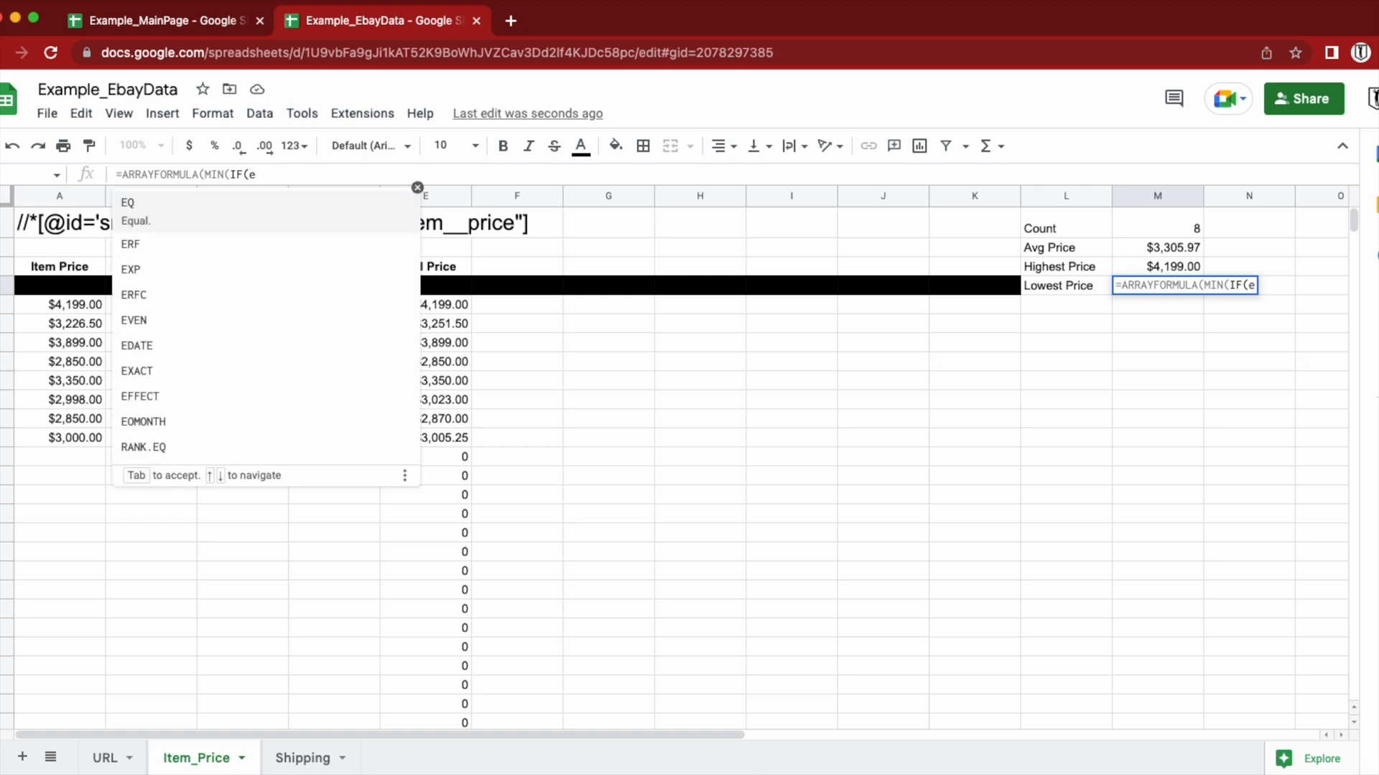
{"action": "type", "text": "5:e100"}
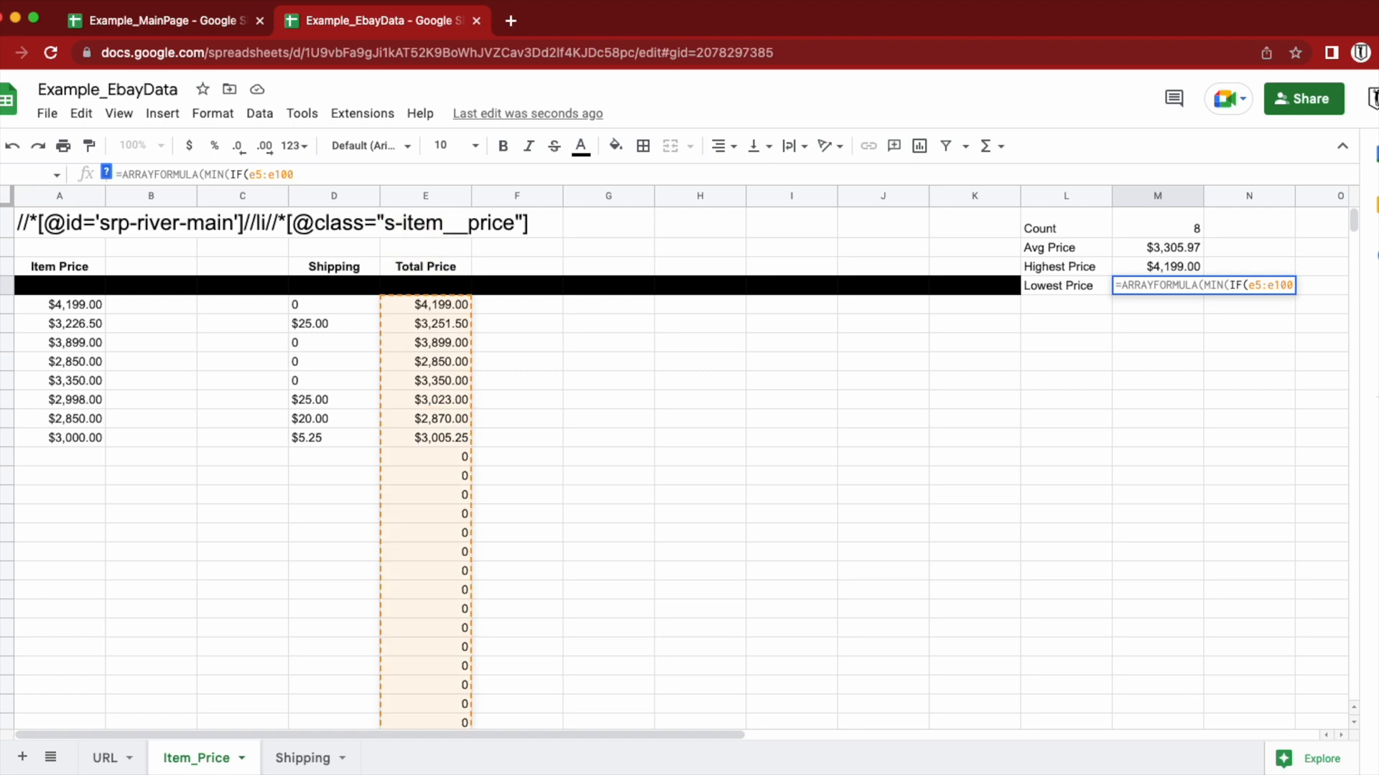
{"action": "type", "text": ">0"}
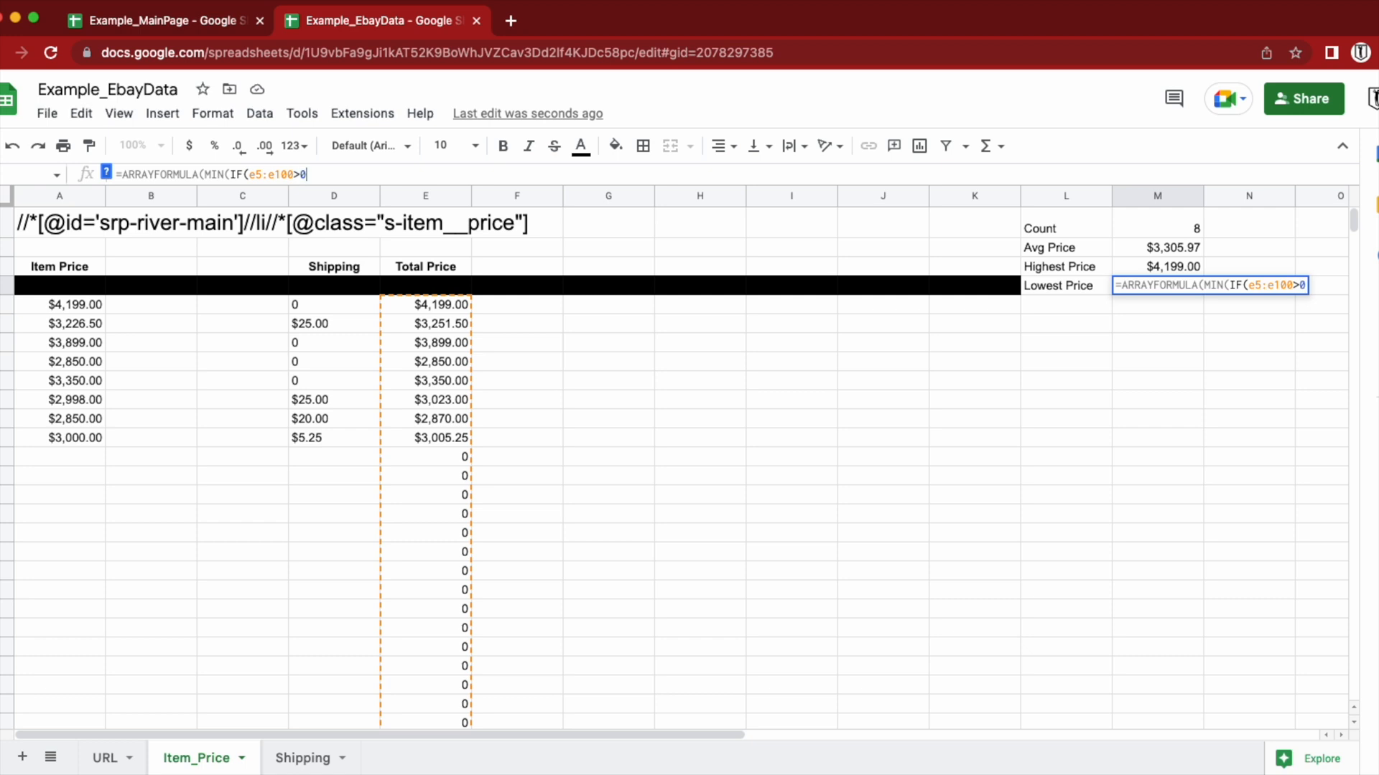
{"action": "type", "text": ","}
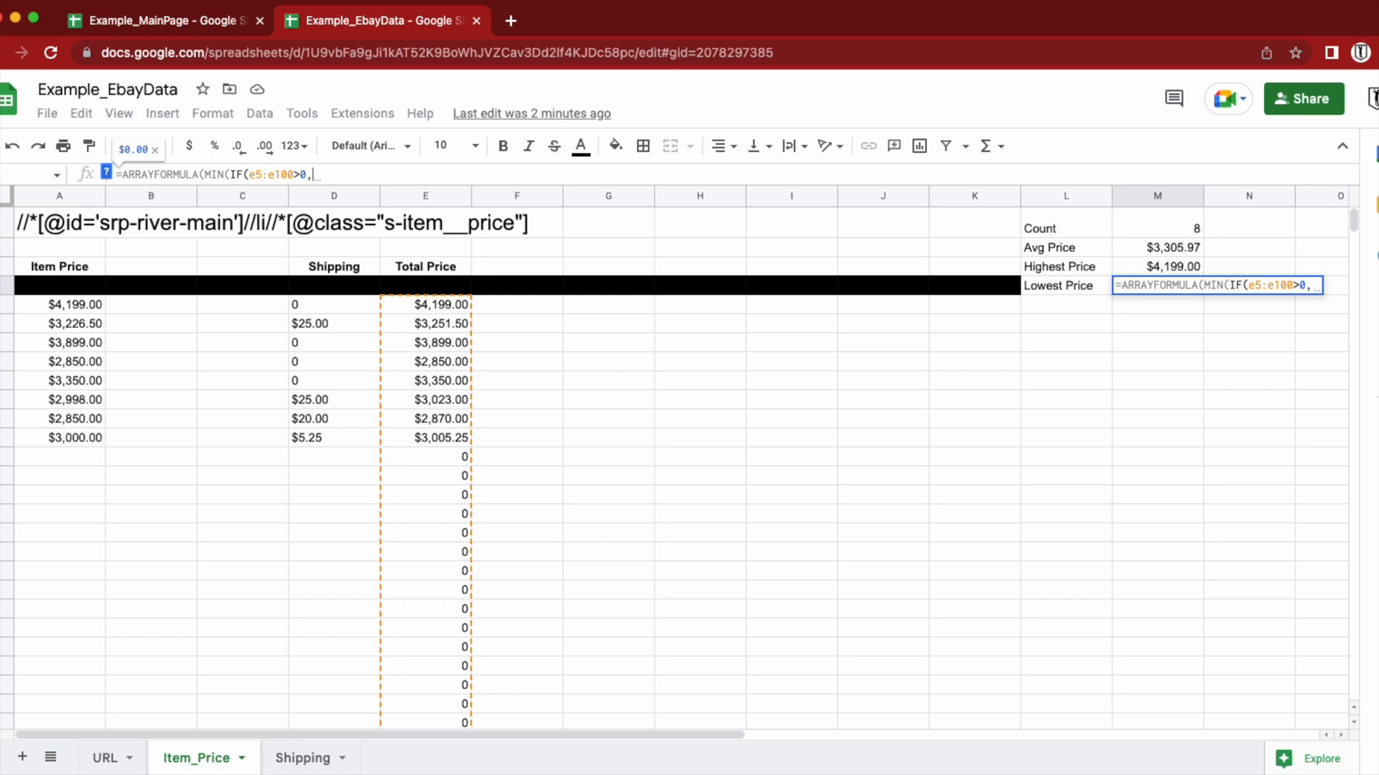
{"action": "type", "text": "ed:"}
{"action": "type", "text": "100"}
{"action": "key", "text": "BackSpace"}
{"action": "key", "text": "BackSpace"}
{"action": "key", "text": "BackSpace"}
{"action": "key", "text": "BackSpace"}
{"action": "key", "text": "BackSpace"}
{"action": "type", "text": "5:e10"}
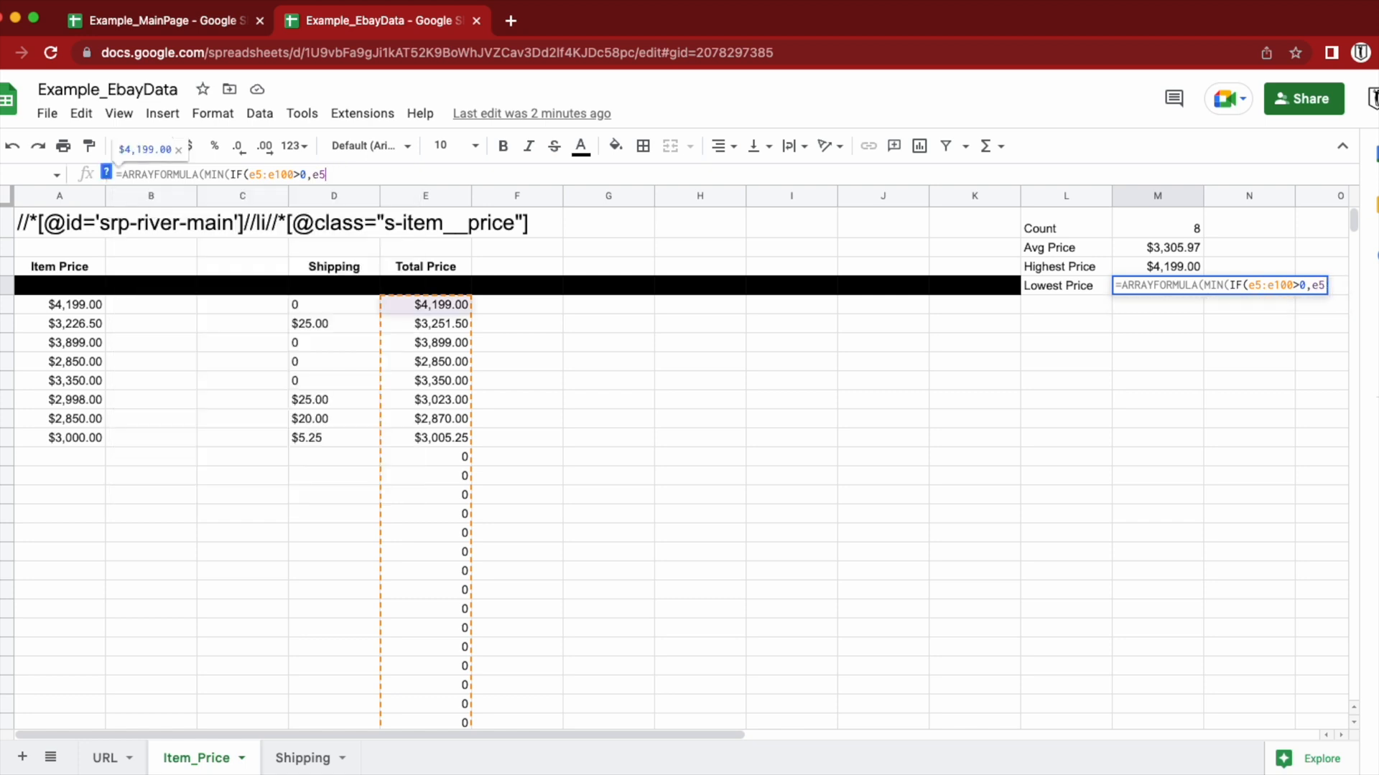
{"action": "type", "text": "0"}
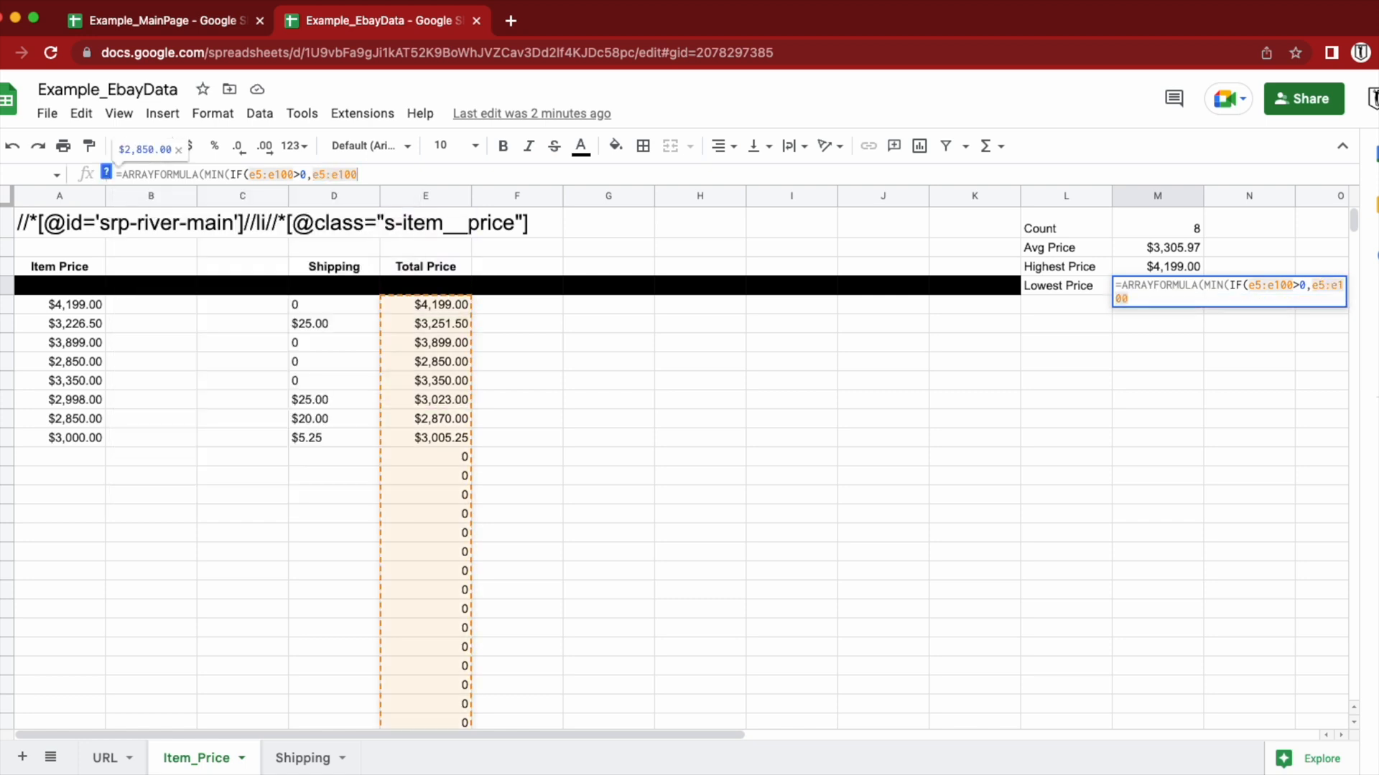
{"action": "type", "text": ")"}
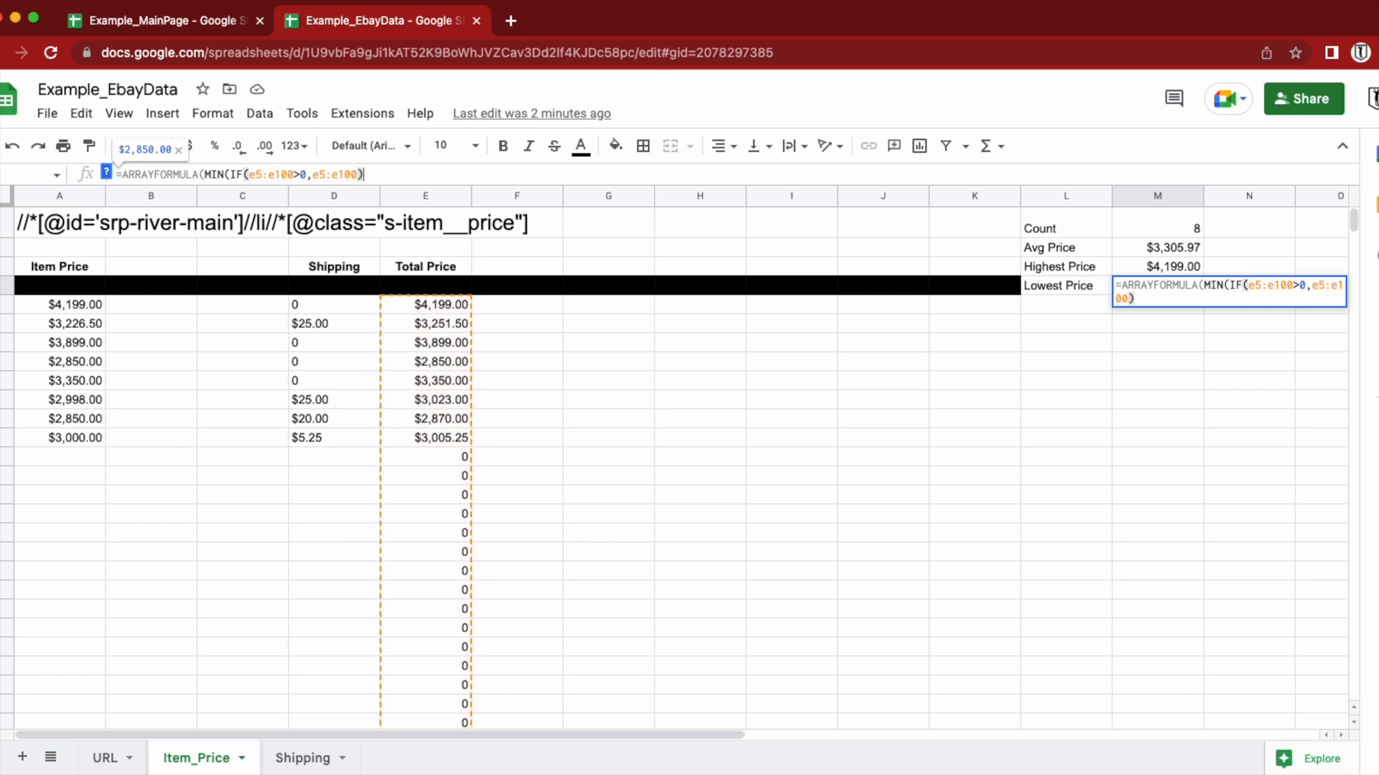
{"action": "type", "text": "))"}
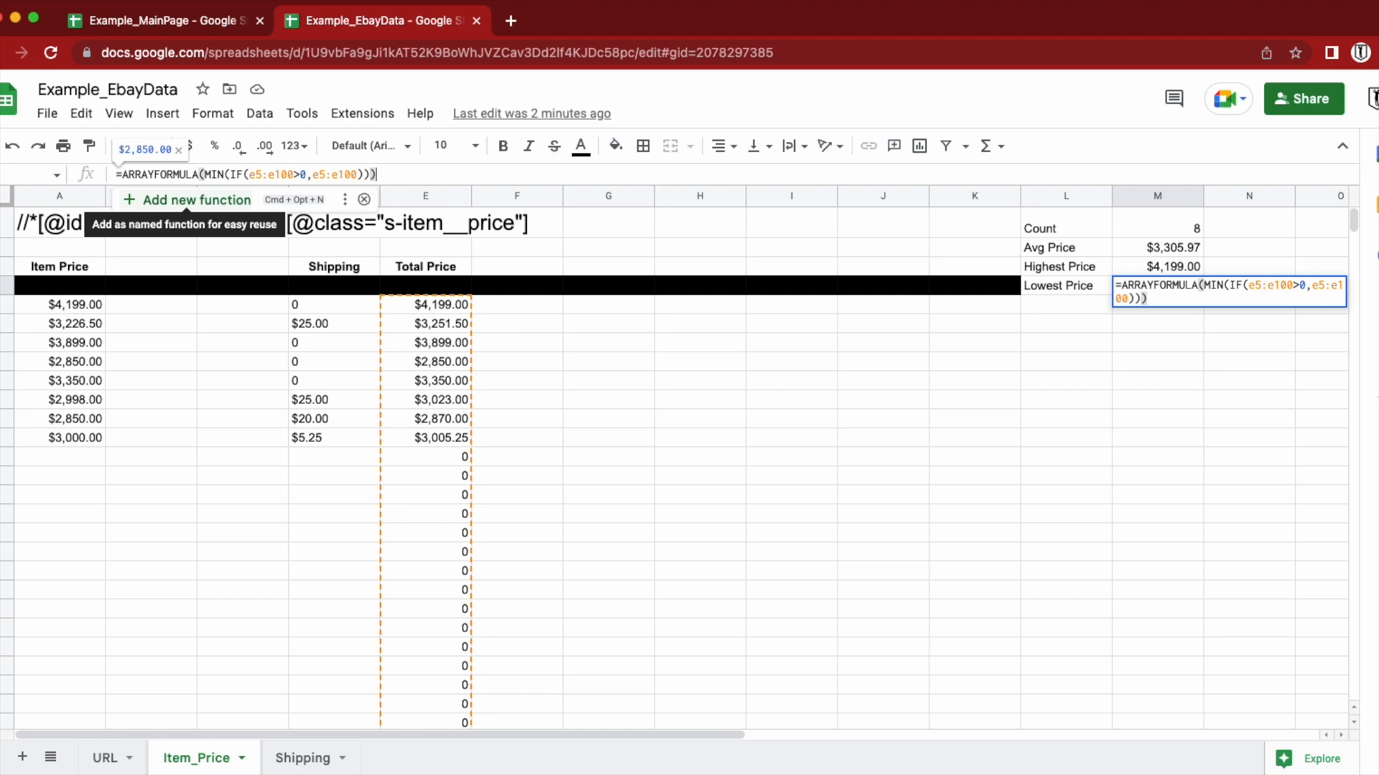
{"action": "key", "text": "Return"}
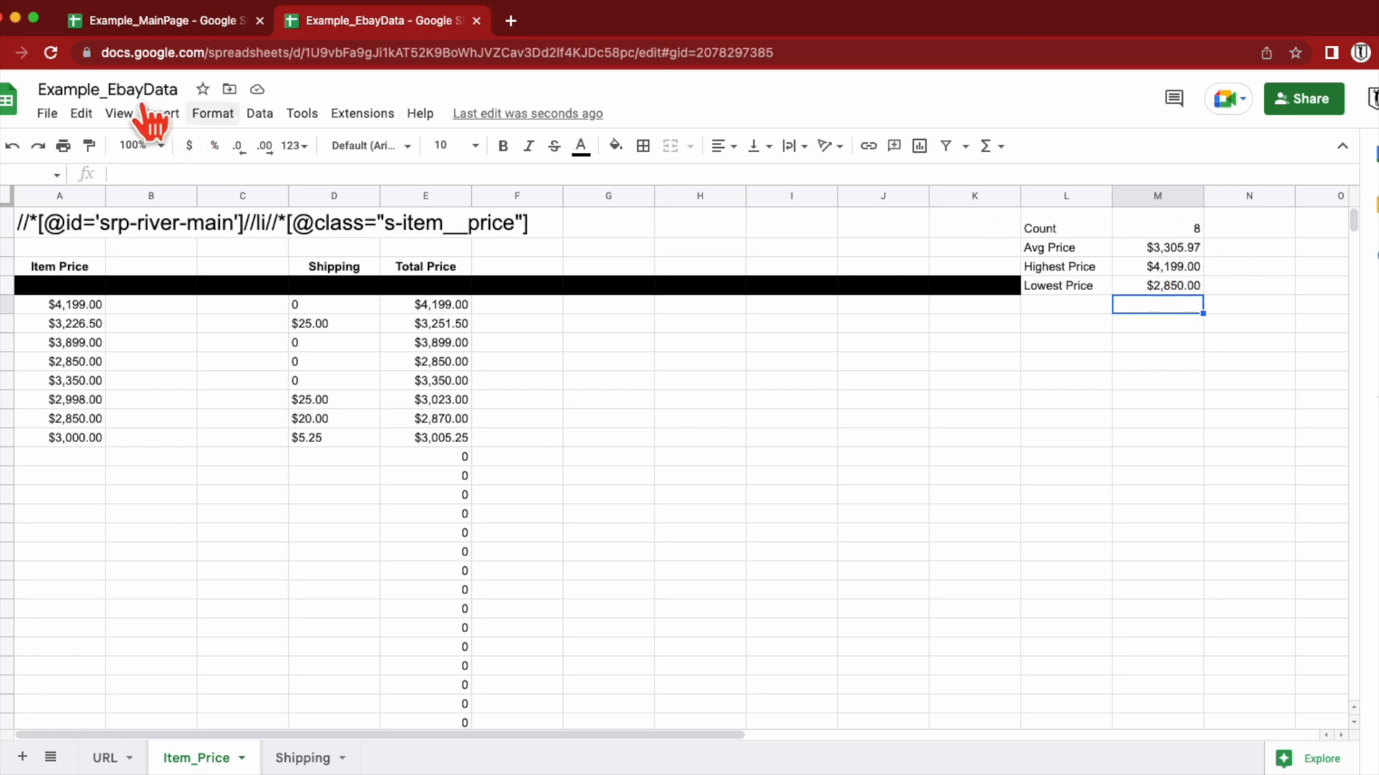
- Switch to the Example_MainPage spreadsheet and copy the Count import formula into the Avg. Price, Highest Price and Lowest Price cells
{"action": "left_click", "coordinate": [163, 24]}
{"action": "left_click", "coordinate": [591, 582]}
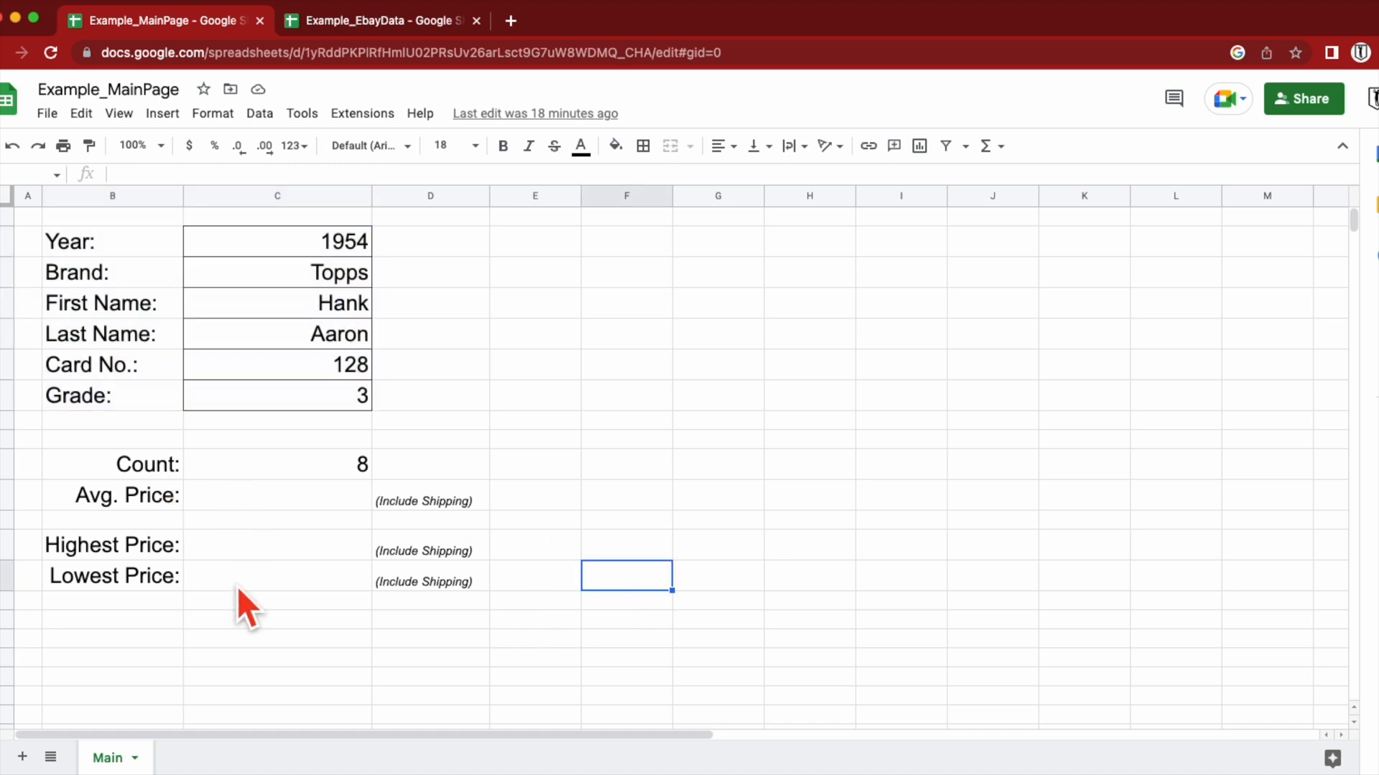
{"action": "left_click", "coordinate": [335, 472]}
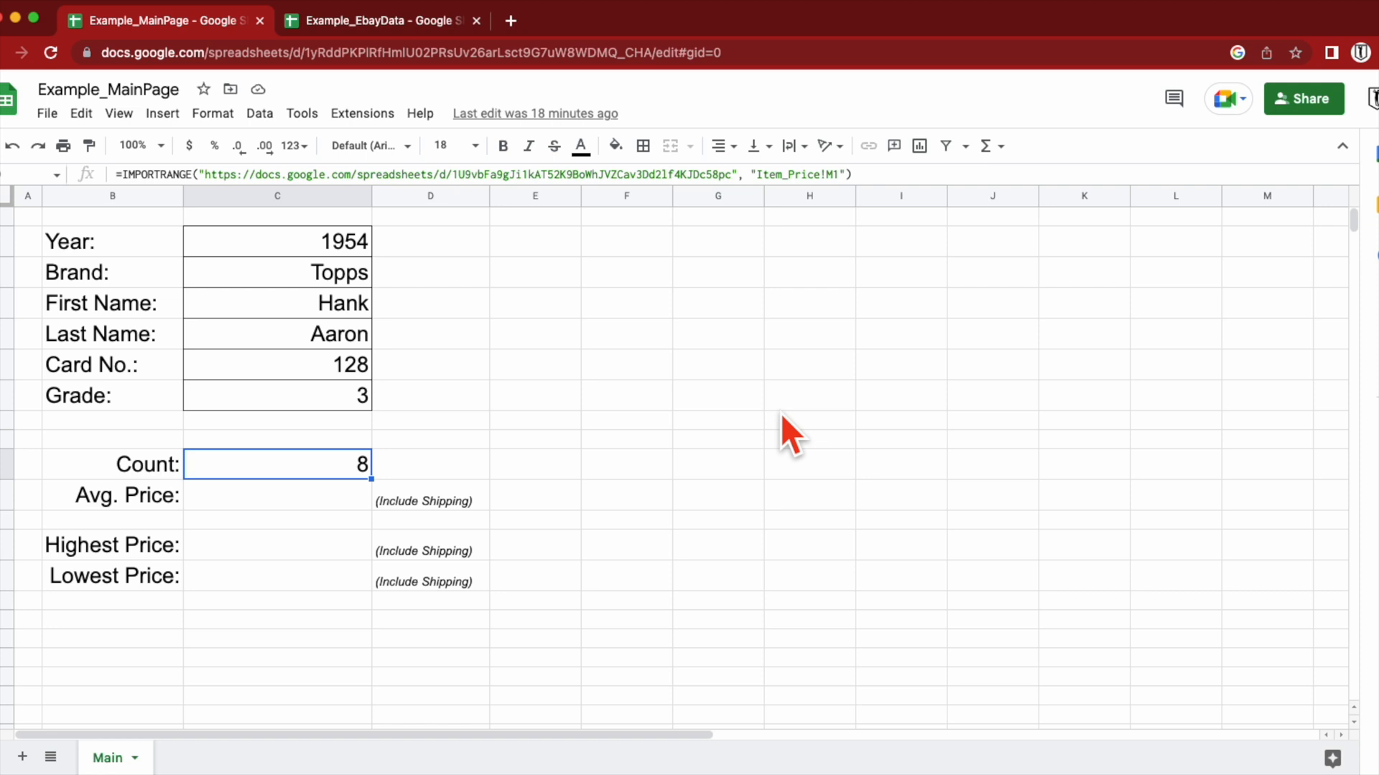
{"action": "key", "text": "ctrl+c"}
{"action": "left_click", "coordinate": [305, 497]}
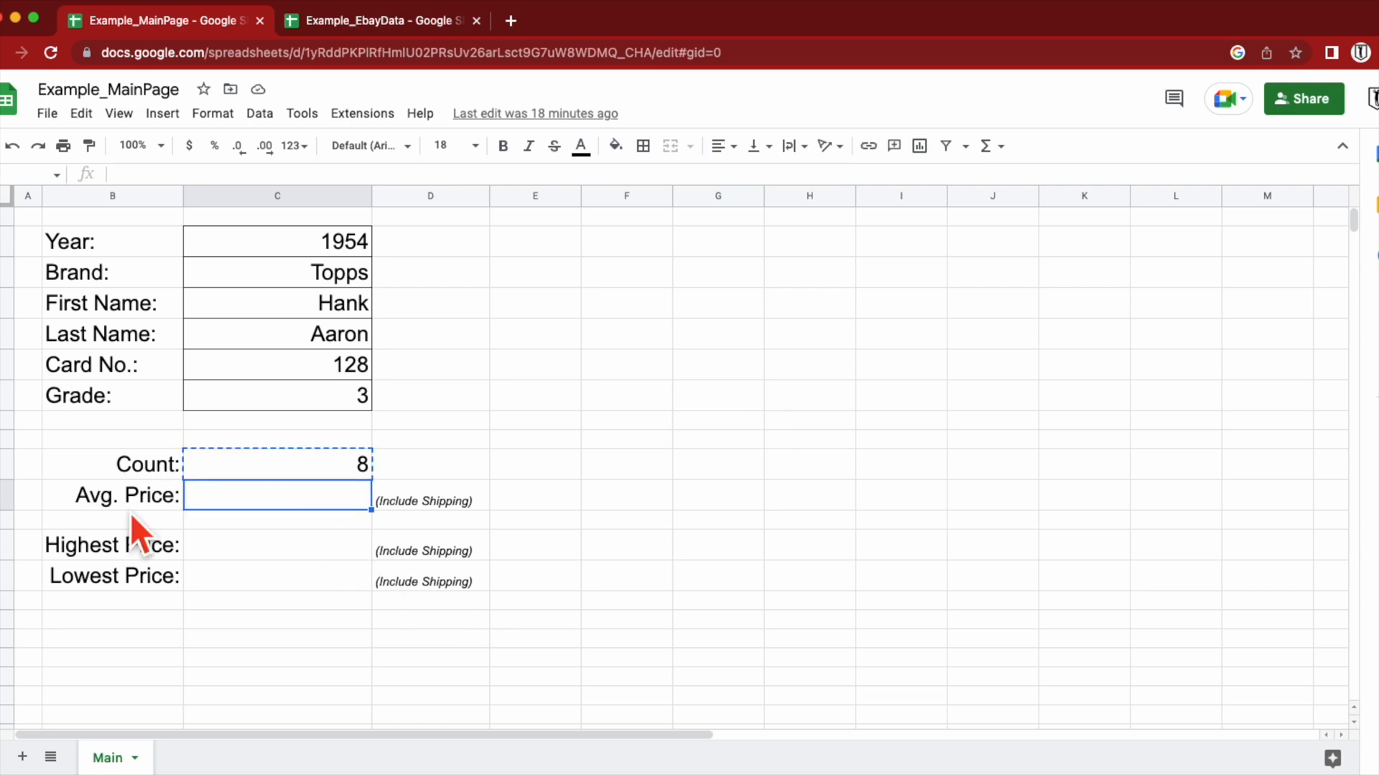
{"action": "key", "text": "ctrl+v"}
{"action": "left_click", "coordinate": [231, 548]}
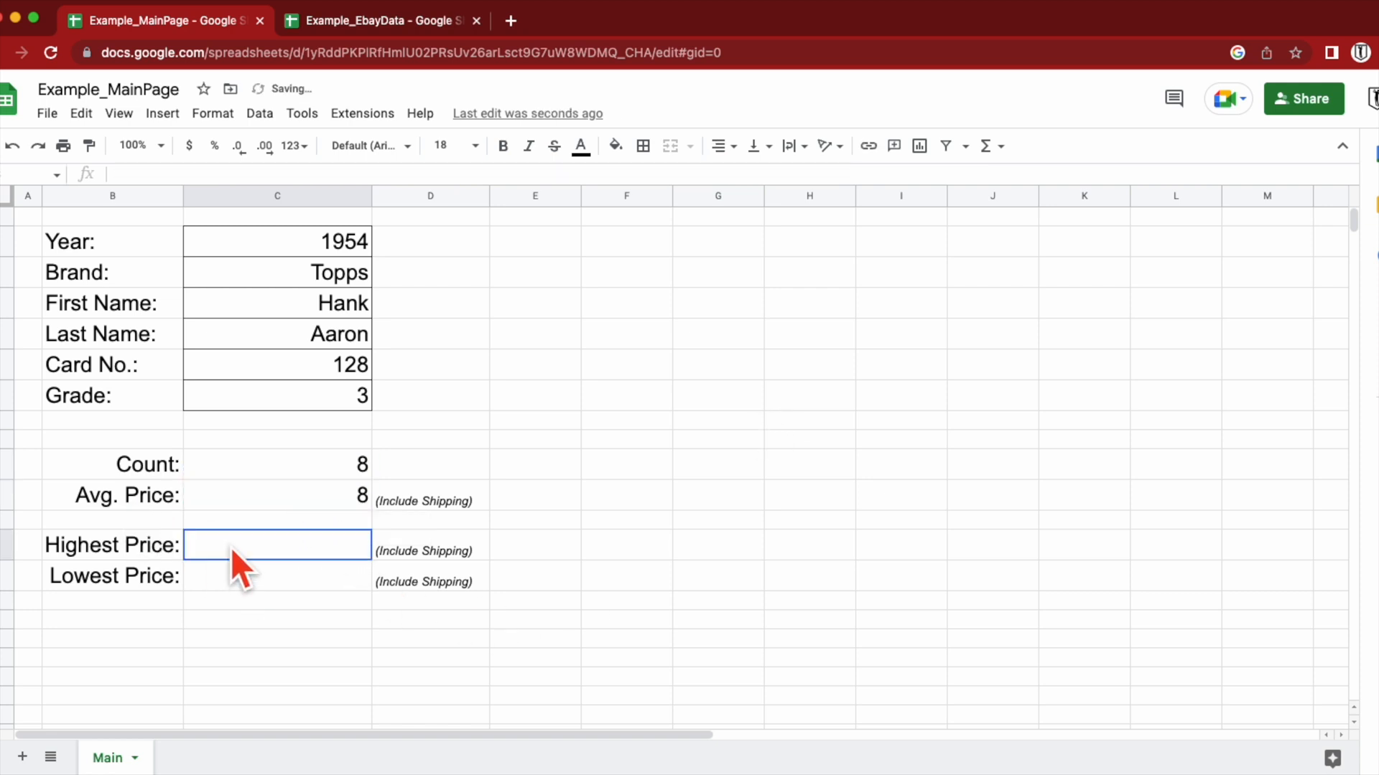
{"action": "key", "text": "ctrl+v"}
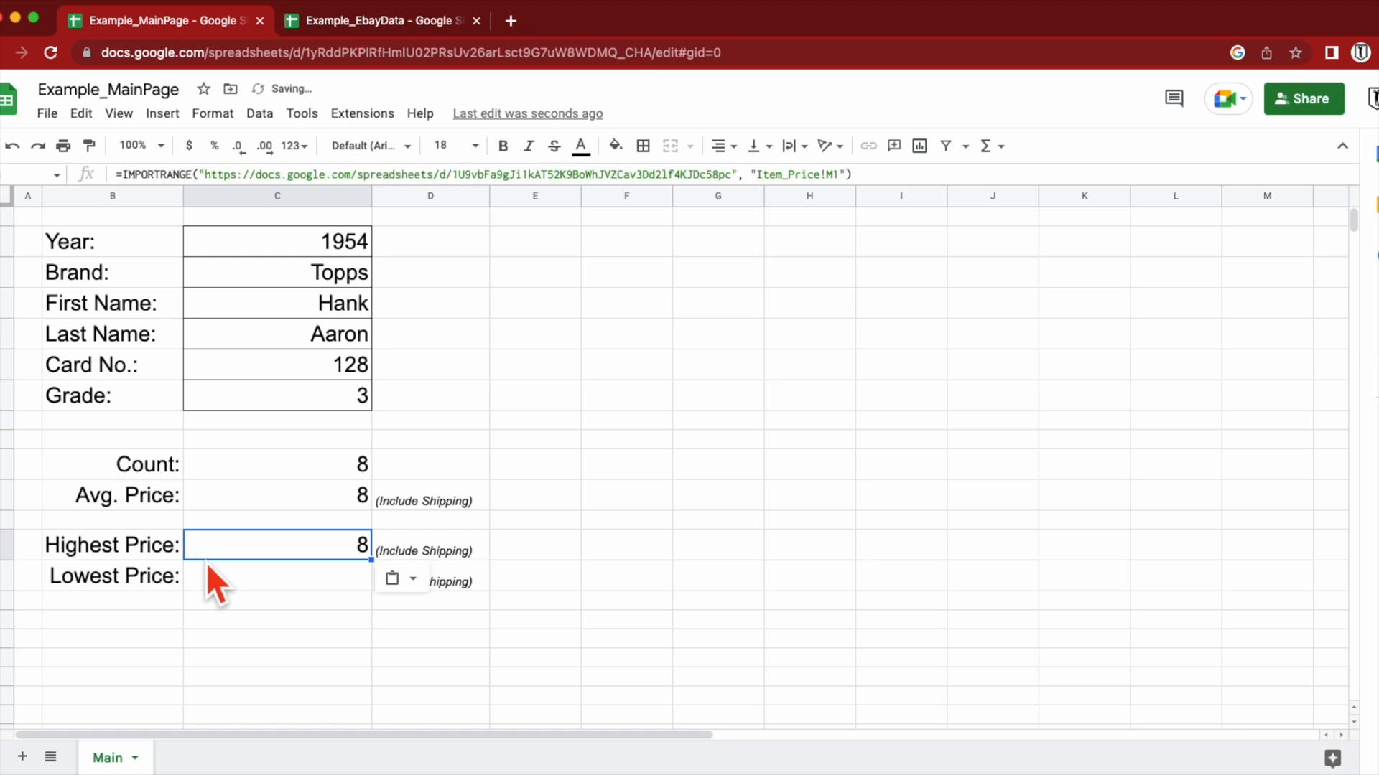
{"action": "left_click", "coordinate": [233, 579]}
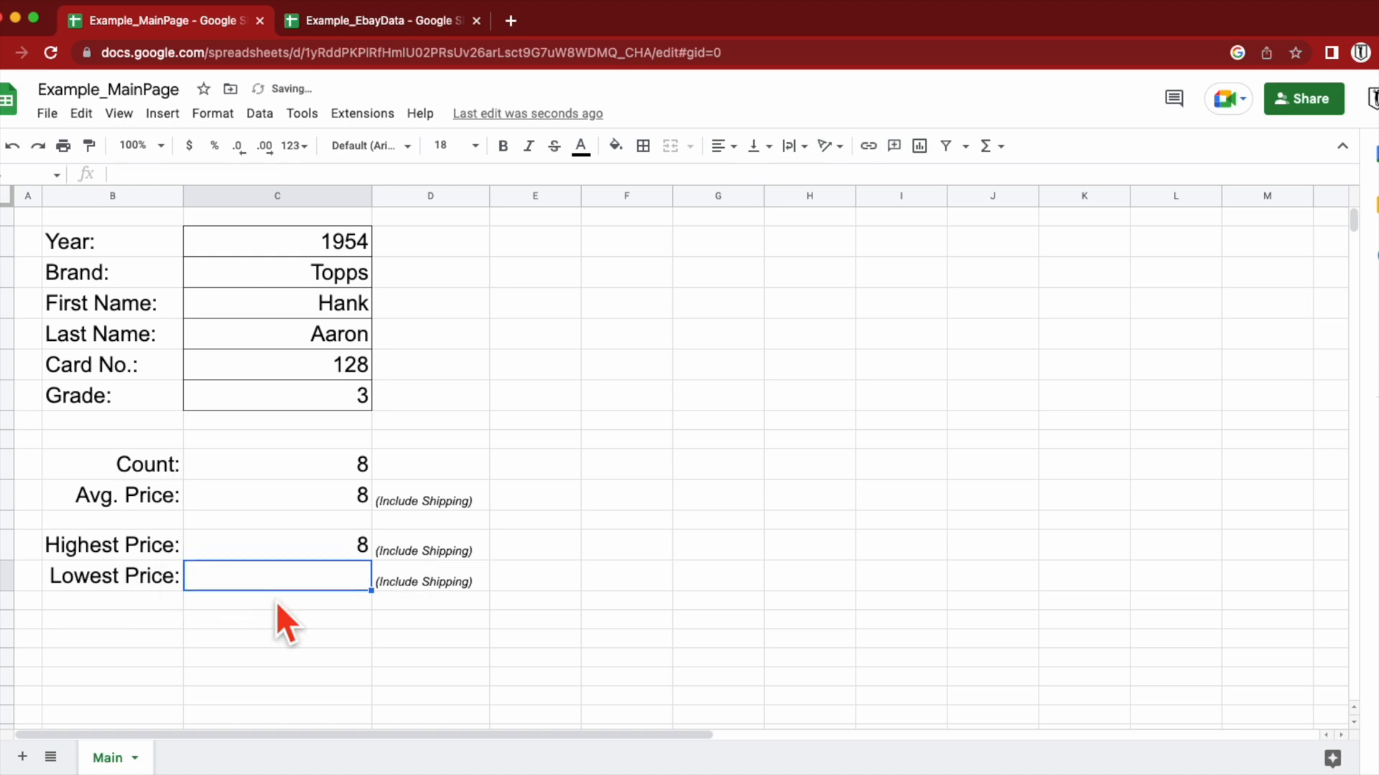
{"action": "key", "text": "ctrl+v"}
{"action": "left_click", "coordinate": [695, 621]}
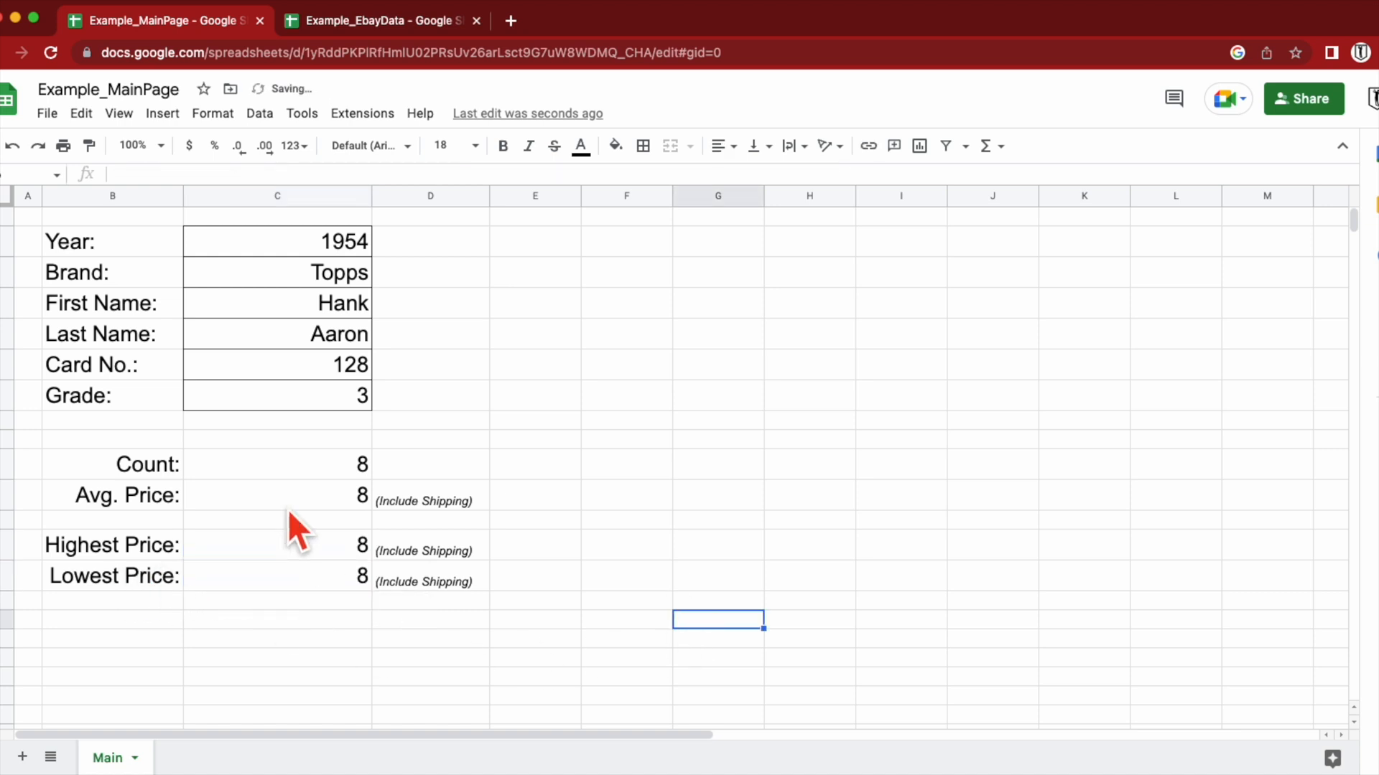
- Check the statistics cells in Example_EbayData and change the Avg. Price import formula in Example_MainPage to reference Item_Price!M2
{"action": "left_click", "coordinate": [365, 468]}
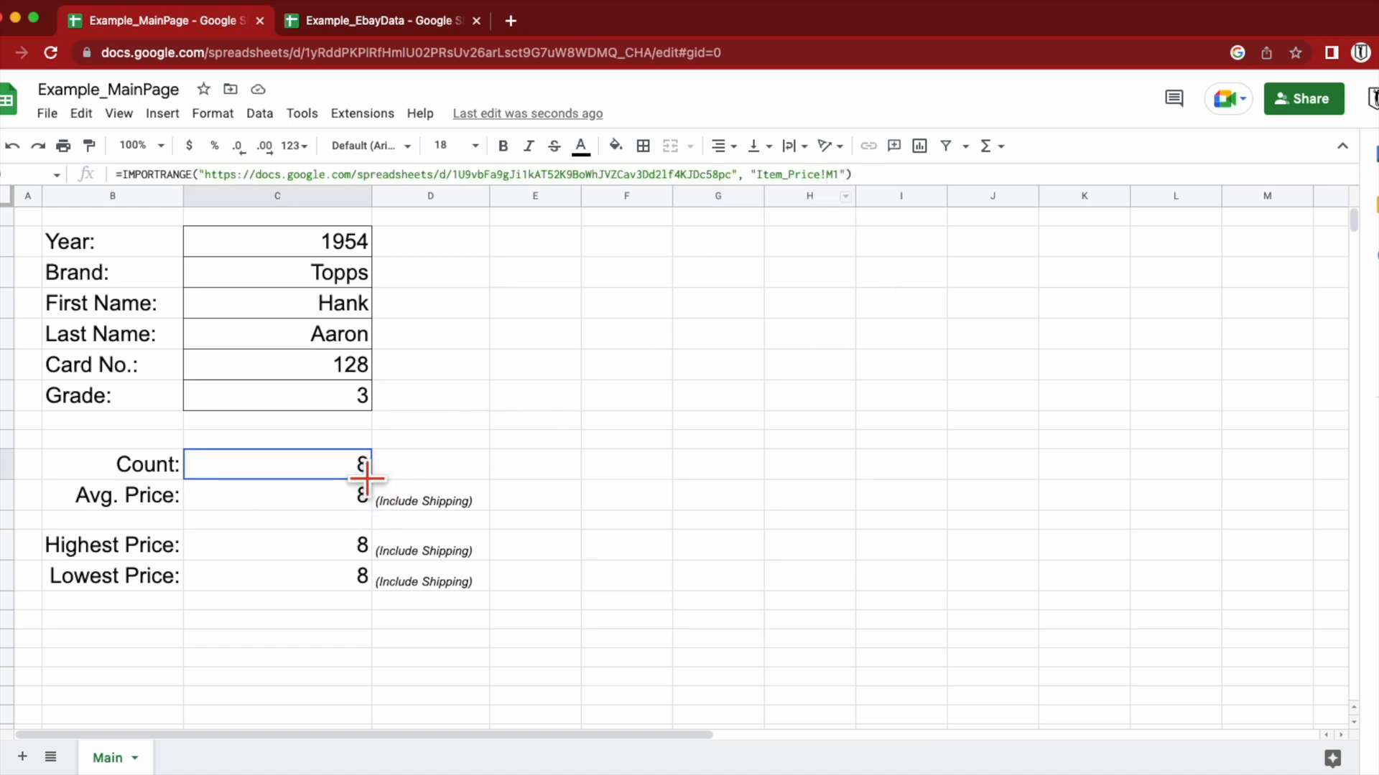
{"action": "left_click", "coordinate": [392, 23]}
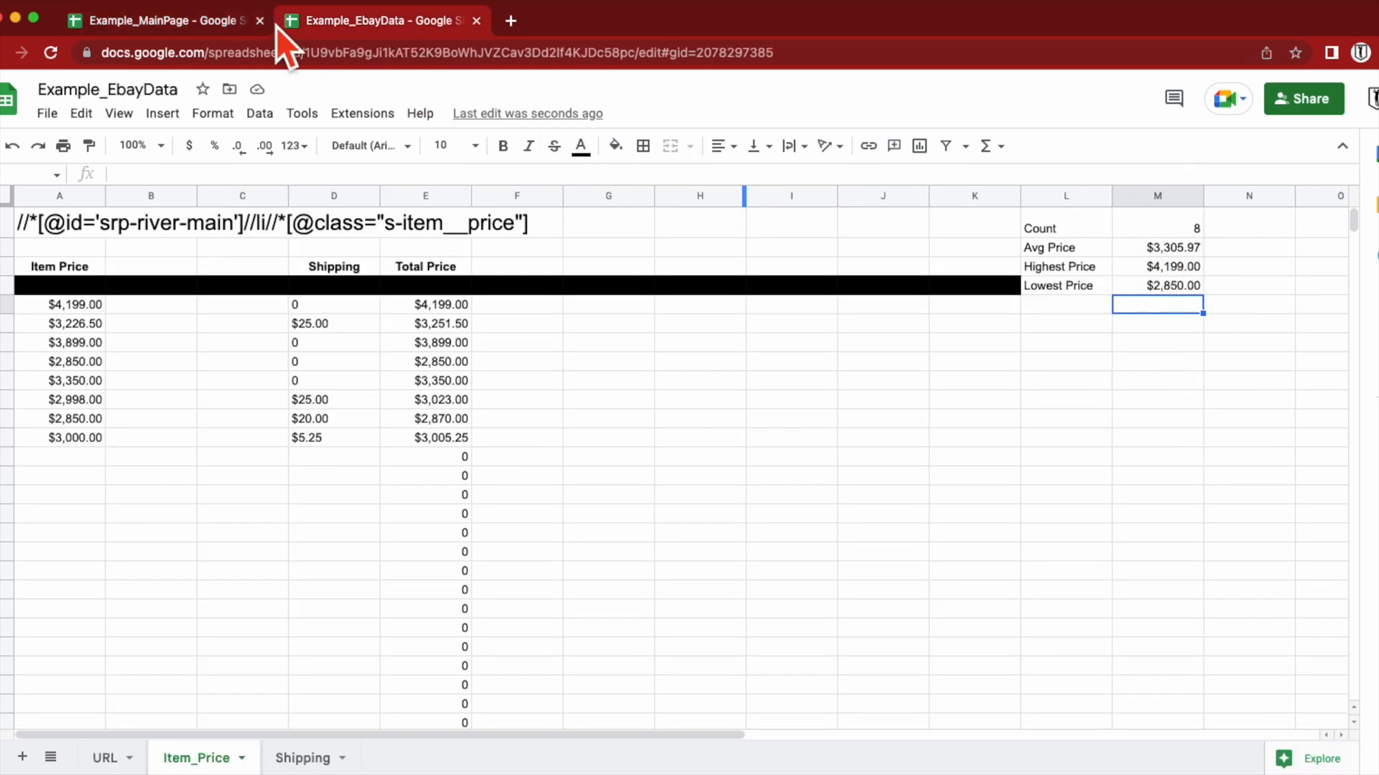
{"action": "left_click", "coordinate": [182, 24]}
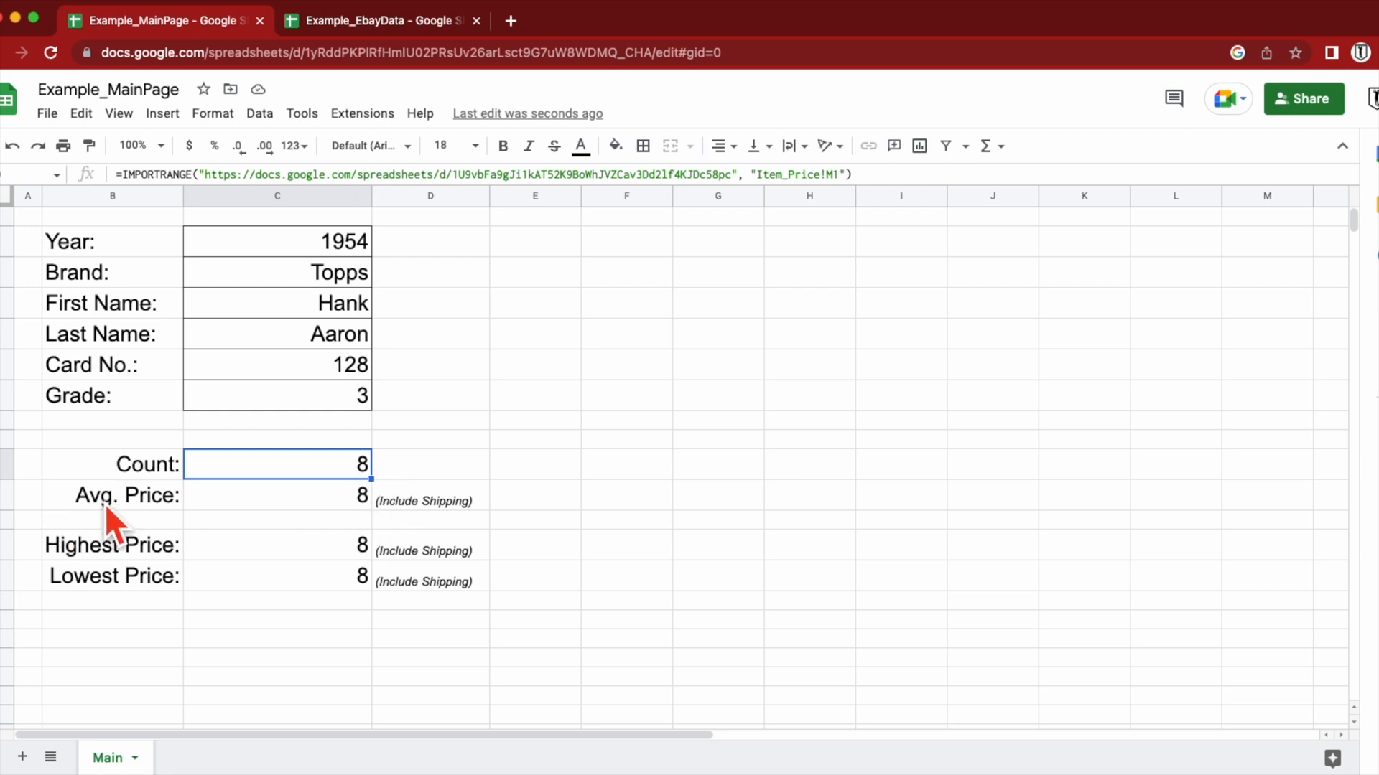
{"action": "left_click", "coordinate": [254, 501]}
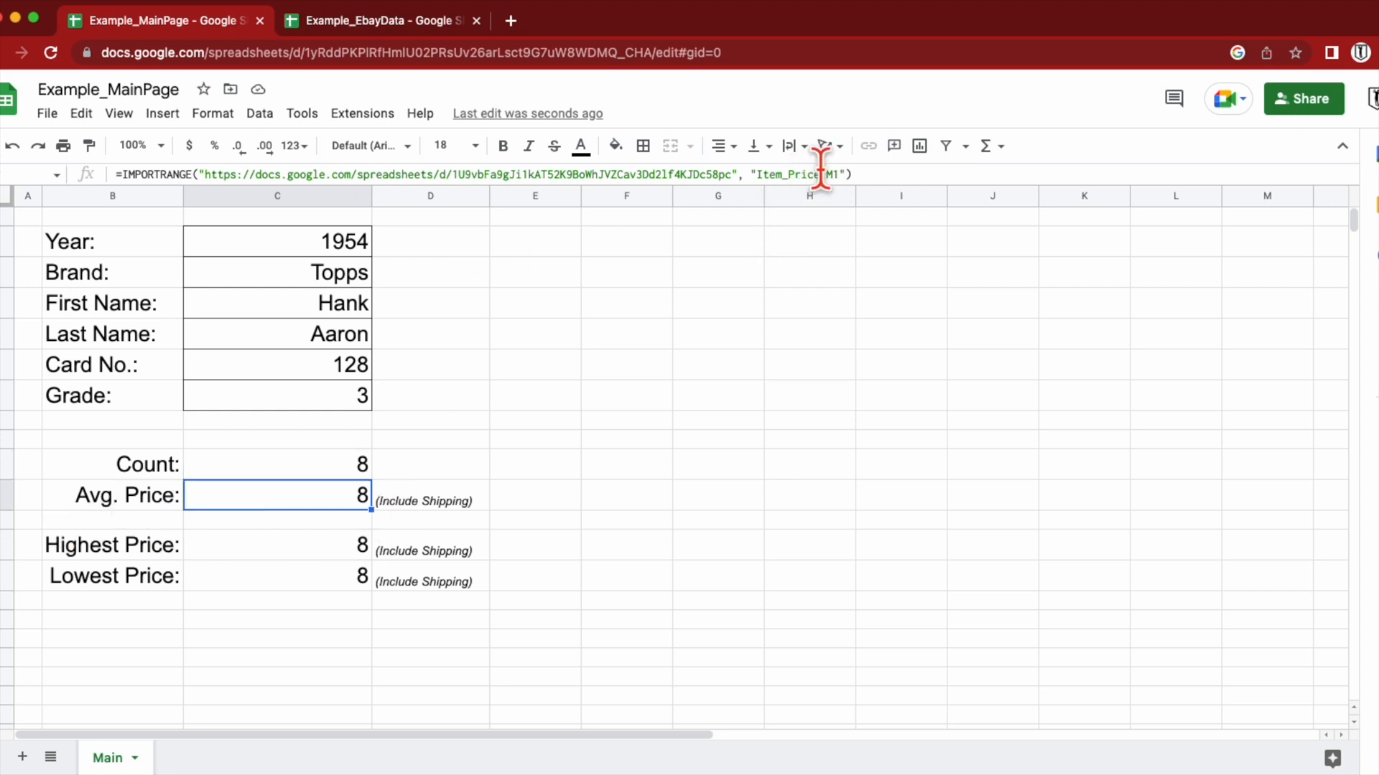
{"action": "left_click", "coordinate": [958, 172]}
{"action": "key", "text": "Left"}
{"action": "key", "text": "Left"}
{"action": "key", "text": "BackSpace"}
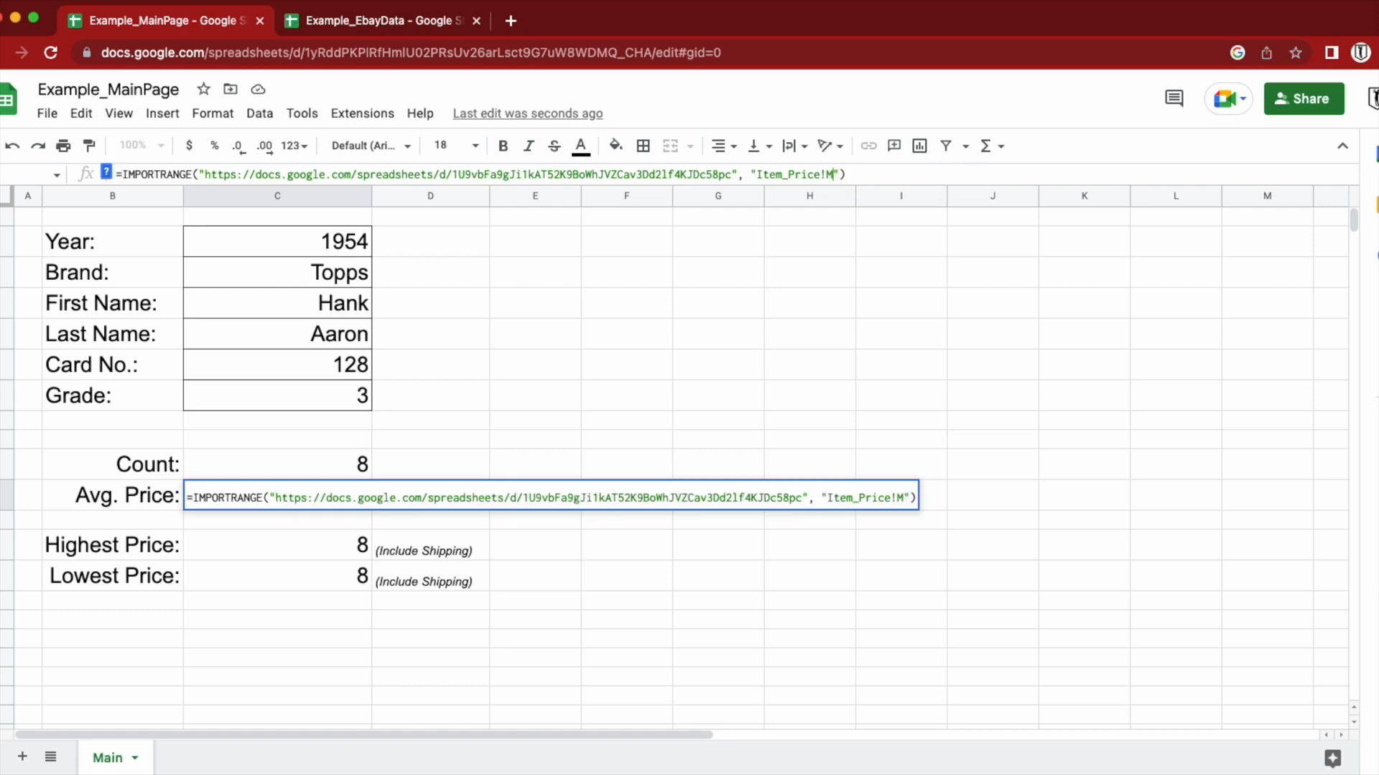
{"action": "type", "text": ":M"}
{"action": "key", "text": "Return"}
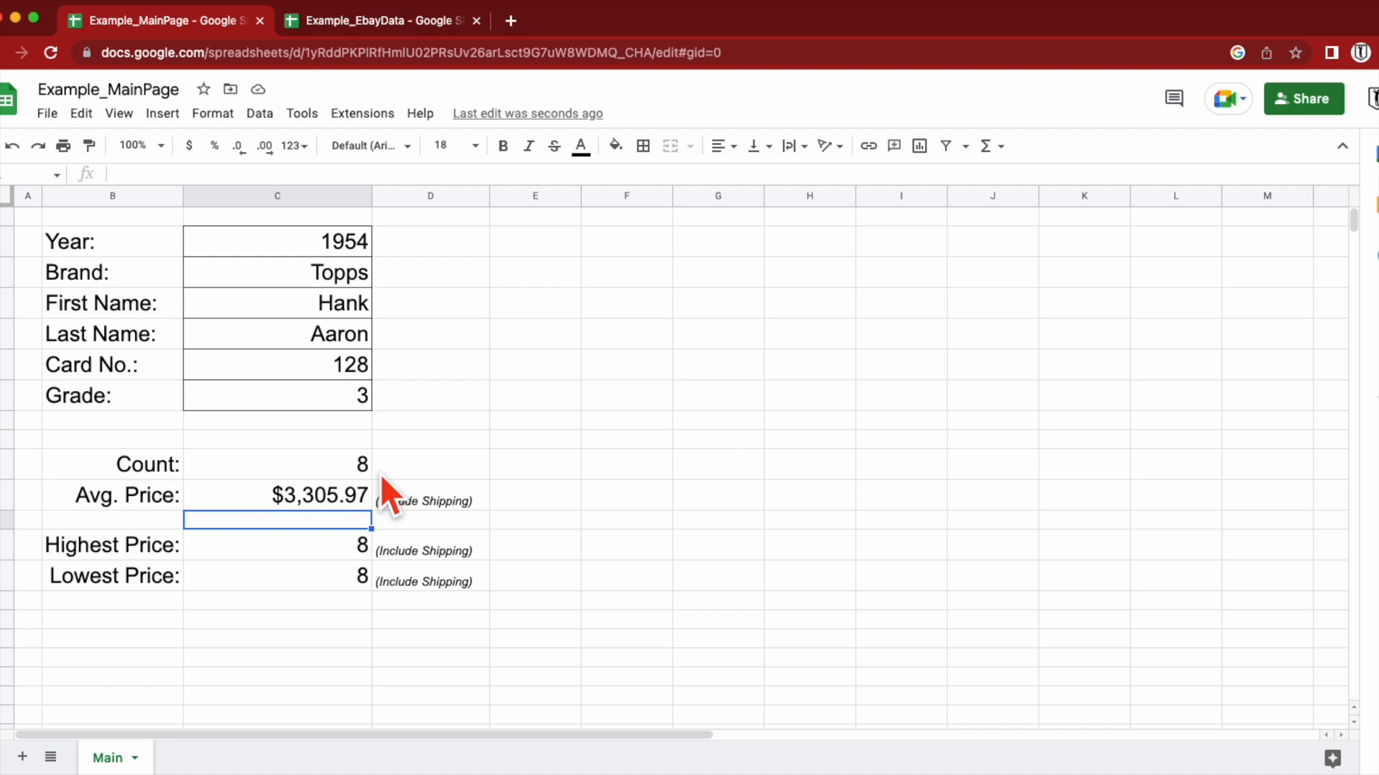
- Change the Highest Price import formula to reference Item_Price!M3
{"action": "left_click", "coordinate": [278, 546]}
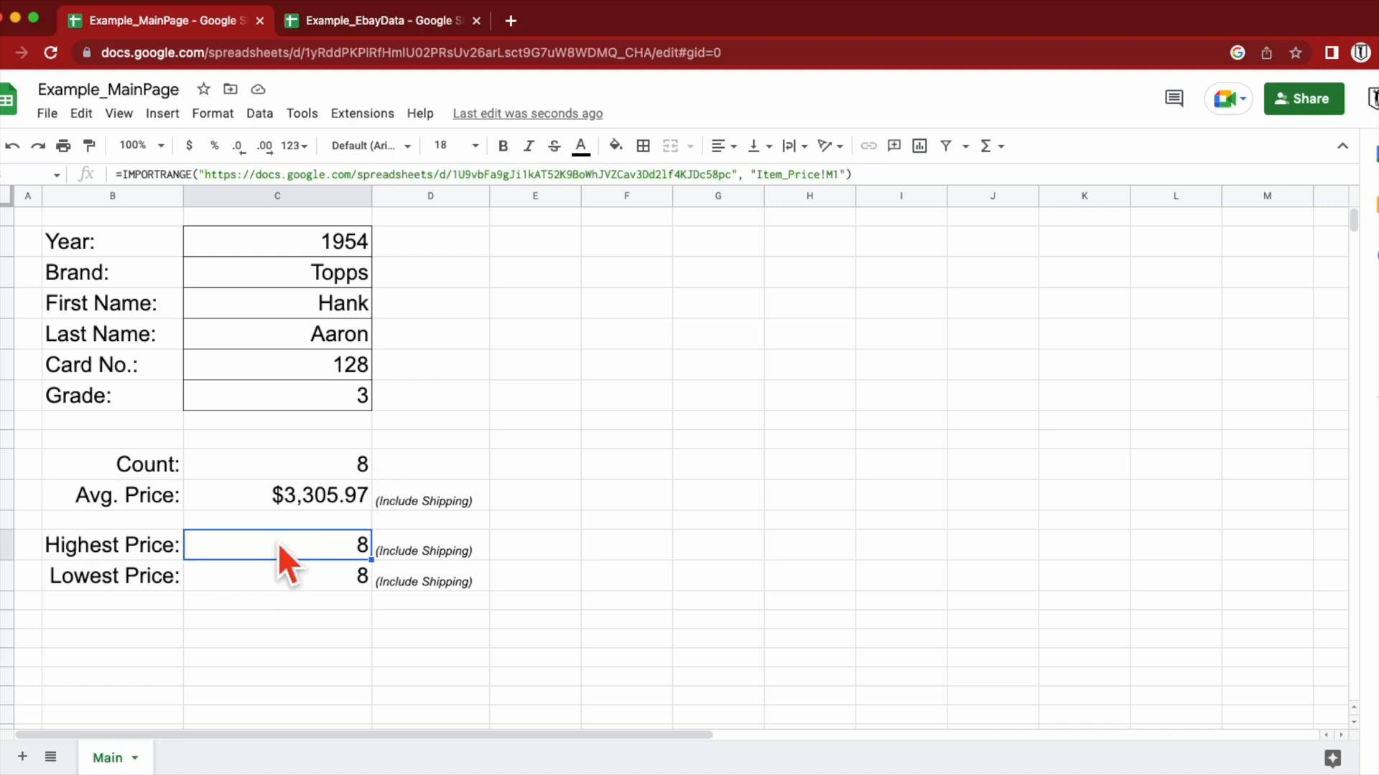
{"action": "left_click", "coordinate": [840, 174]}
{"action": "key", "text": "Return"}
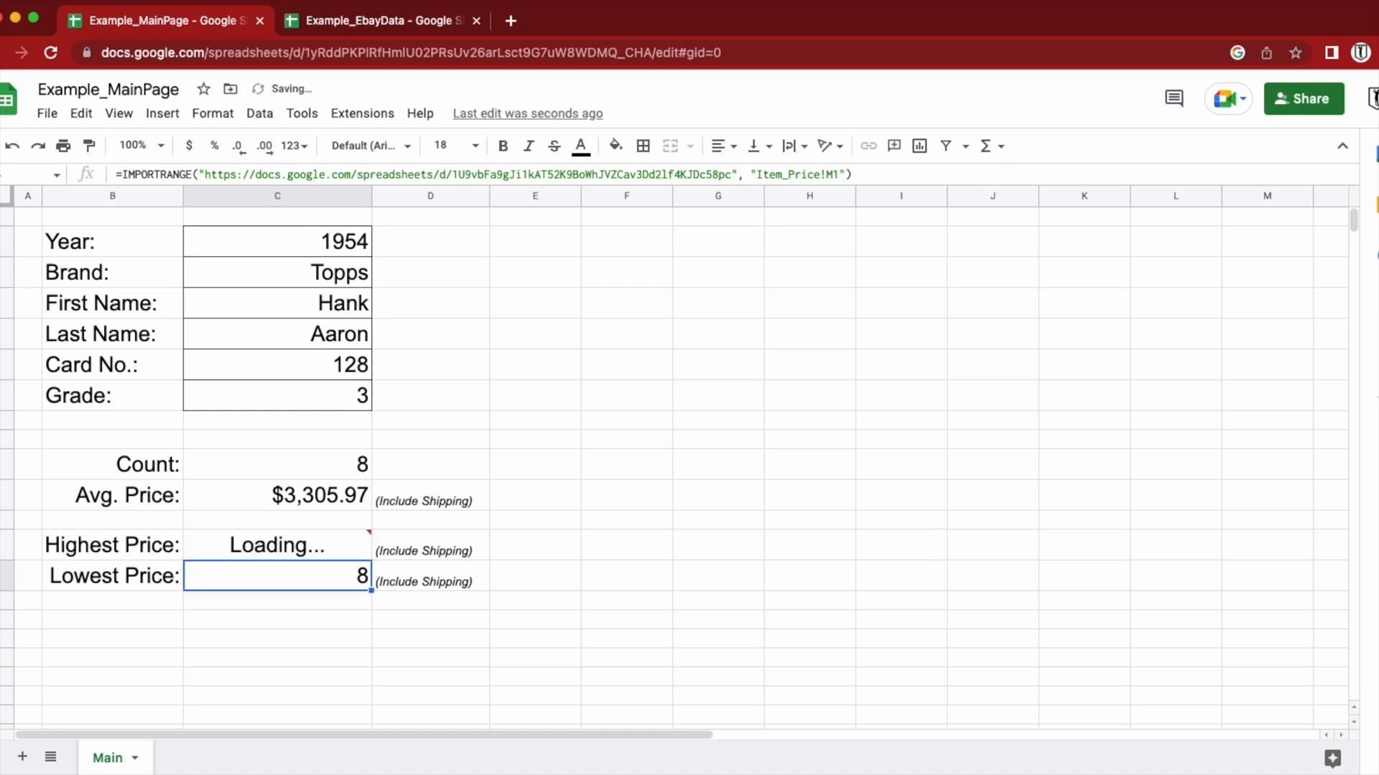
- Change the Lowest Price import formula to reference Item_Price!M4
{"action": "left_click", "coordinate": [838, 175]}
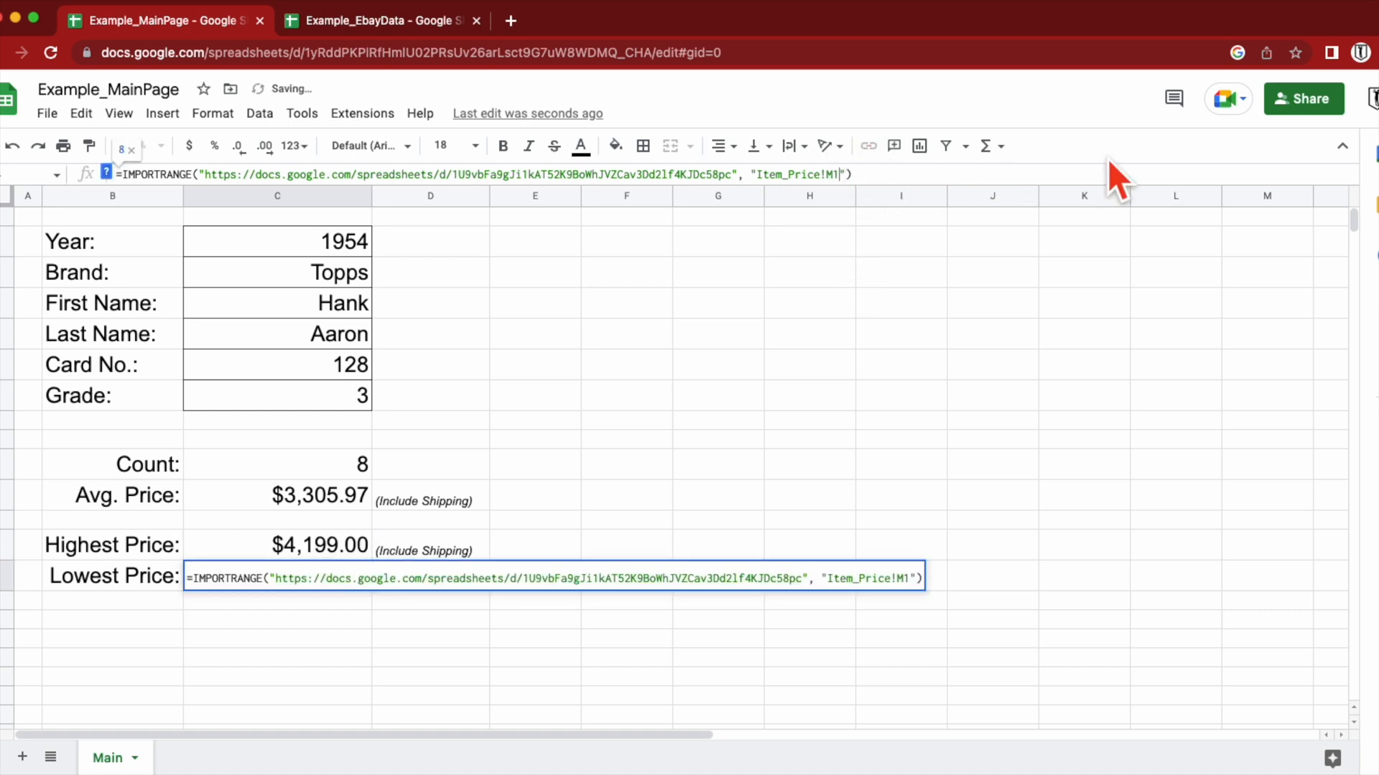
{"action": "key", "text": "BackSpace"}
{"action": "type", "text": "4"}
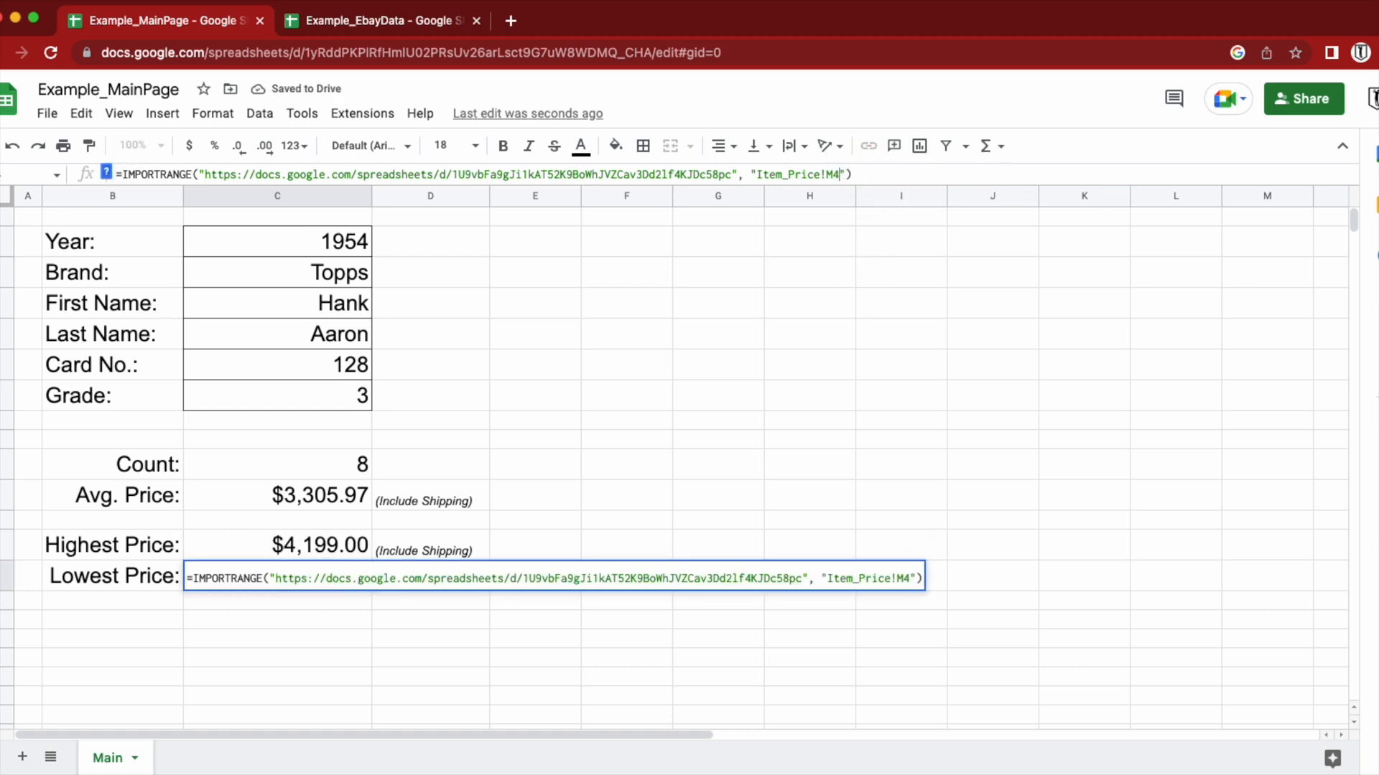
{"action": "key", "text": "Return"}
{"action": "left_click", "coordinate": [899, 440]}
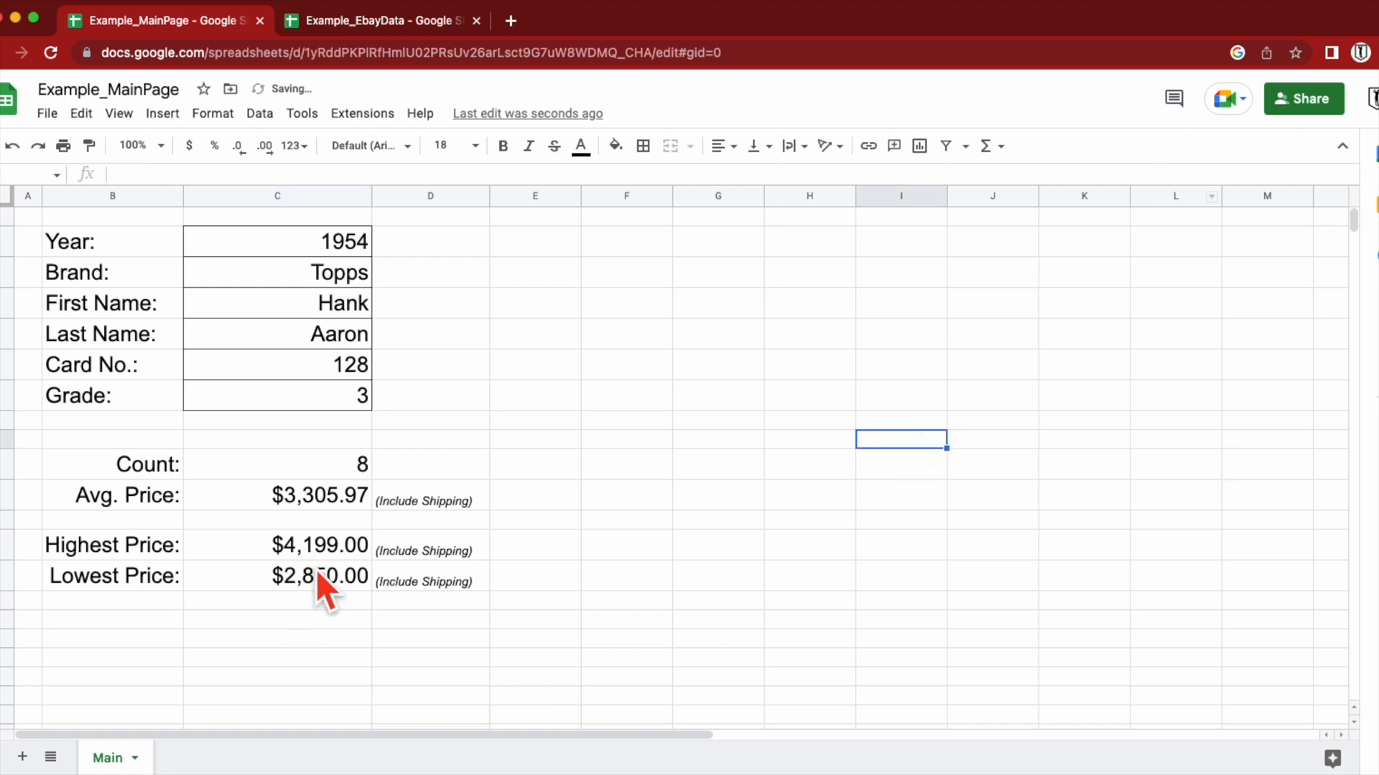